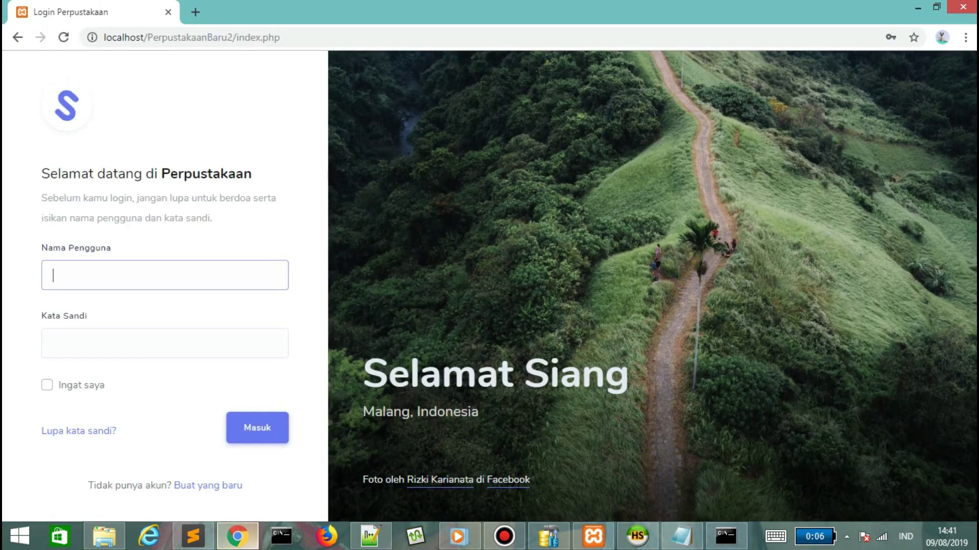
Log in to the Perpustakaan app with the user account's username and password.
{"action": "type", "text": "Attak12"}
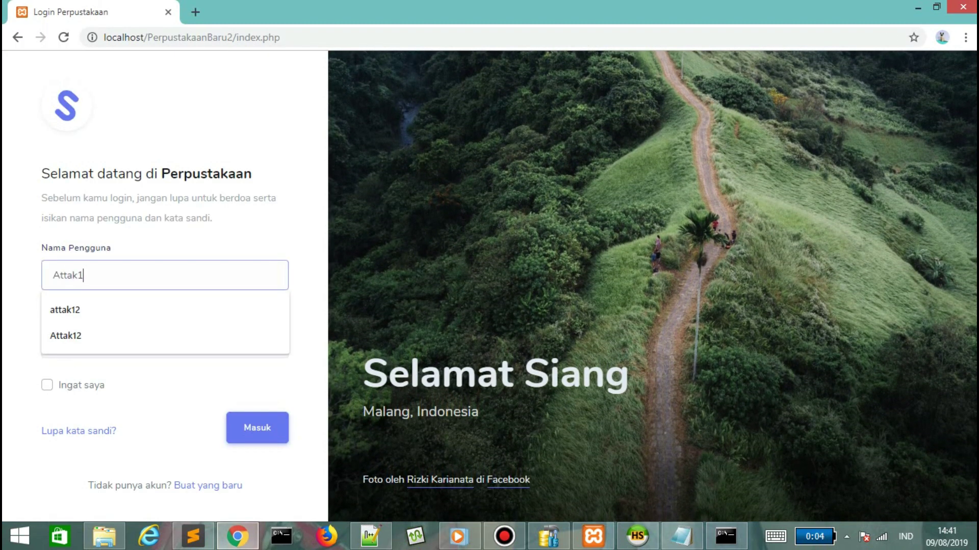
{"action": "key", "text": "Tab"}
{"action": "type", "text": "********"}
{"action": "key", "text": "Return"}
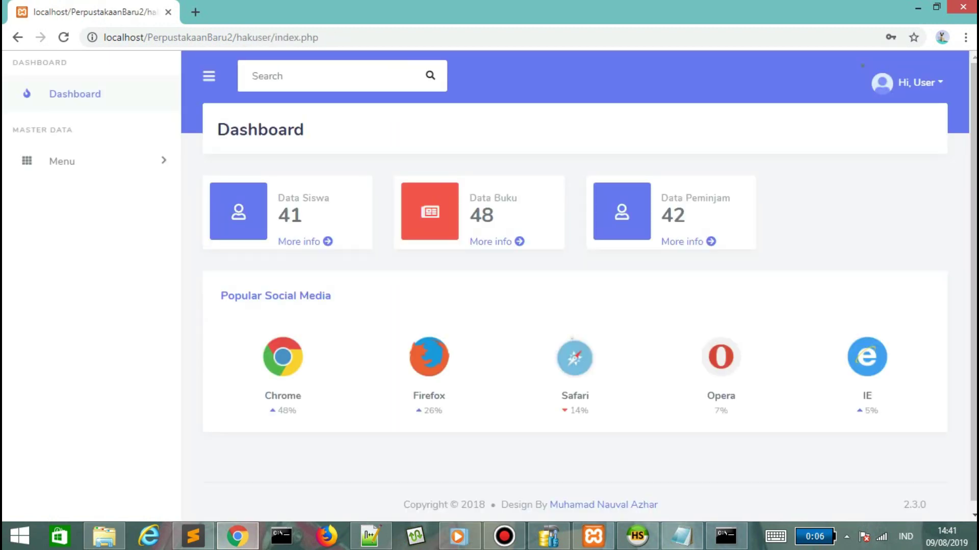
Add the note 'Untuk User tampilannya' to the Notepad tutorial, then go back to the dashboard.
{"action": "key", "text": "alt+Tab"}
{"action": "type", "text": "U"}
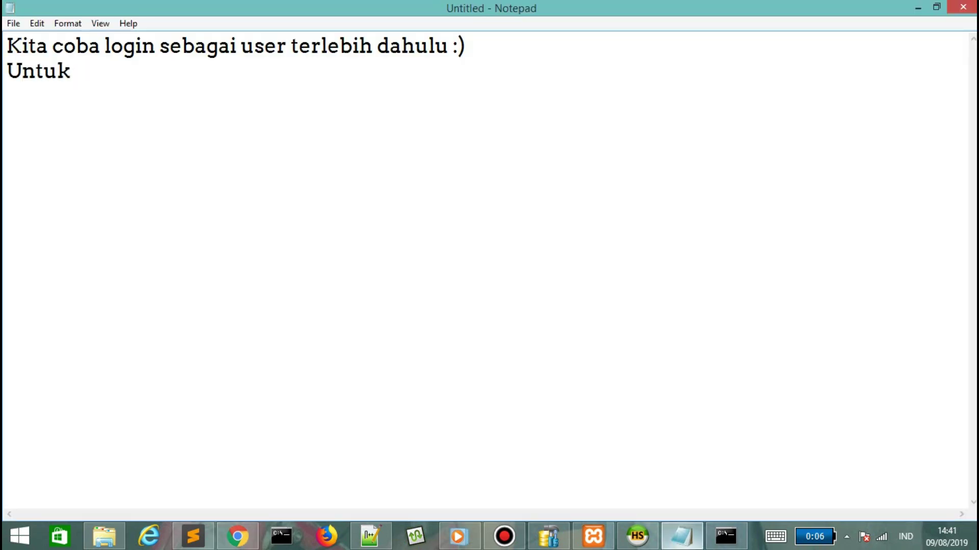
{"action": "type", "text": "ntuk User tampilannya seperti itu"}
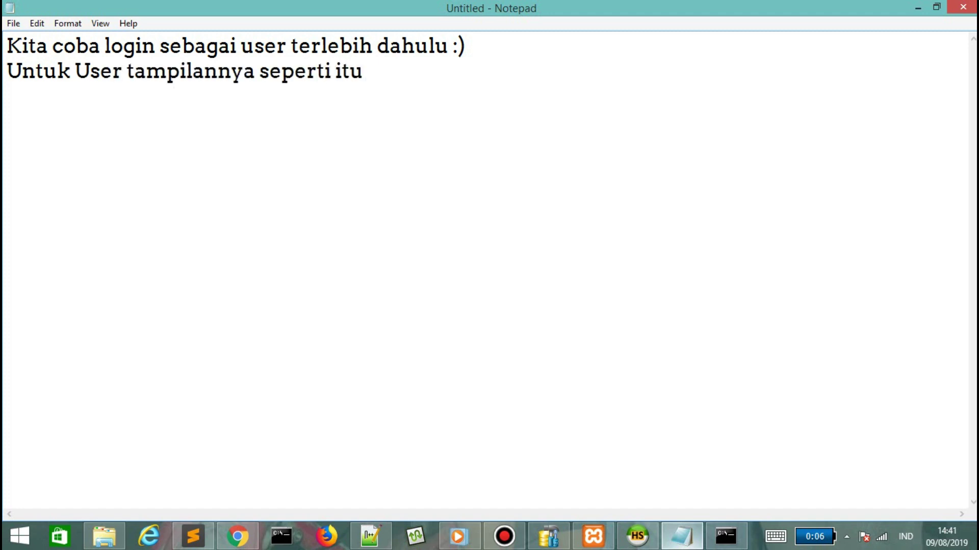
{"action": "key", "text": "alt+Tab"}
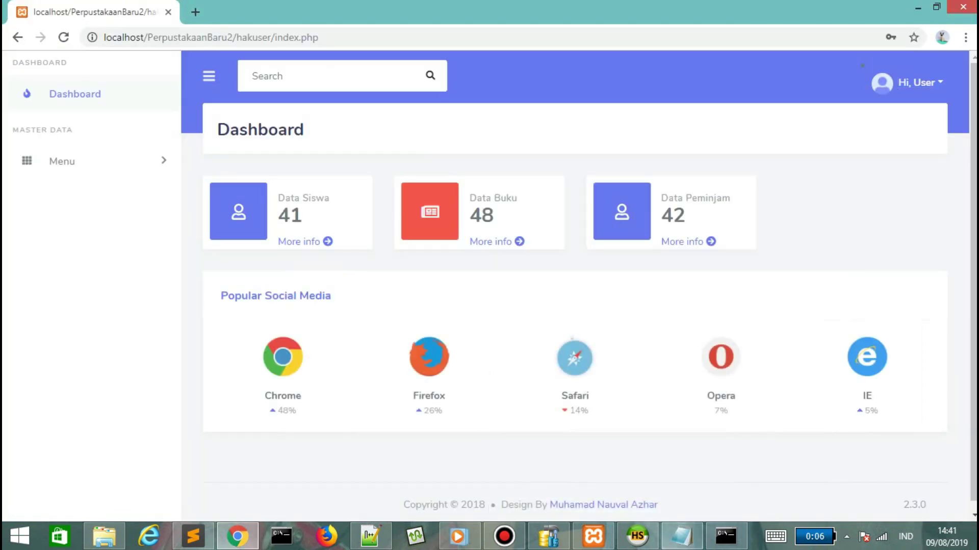
Open the Data Siswa student list and view pages 2 and 5.
{"action": "left_click", "coordinate": [301, 242]}
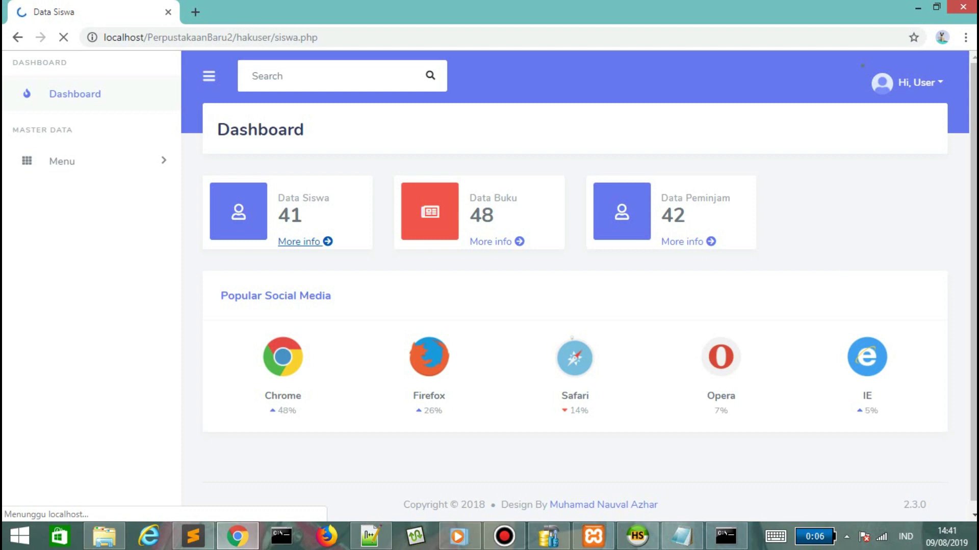
{"action": "scroll", "coordinate": [259, 453], "scroll_direction": "down", "scroll_amount": 4}
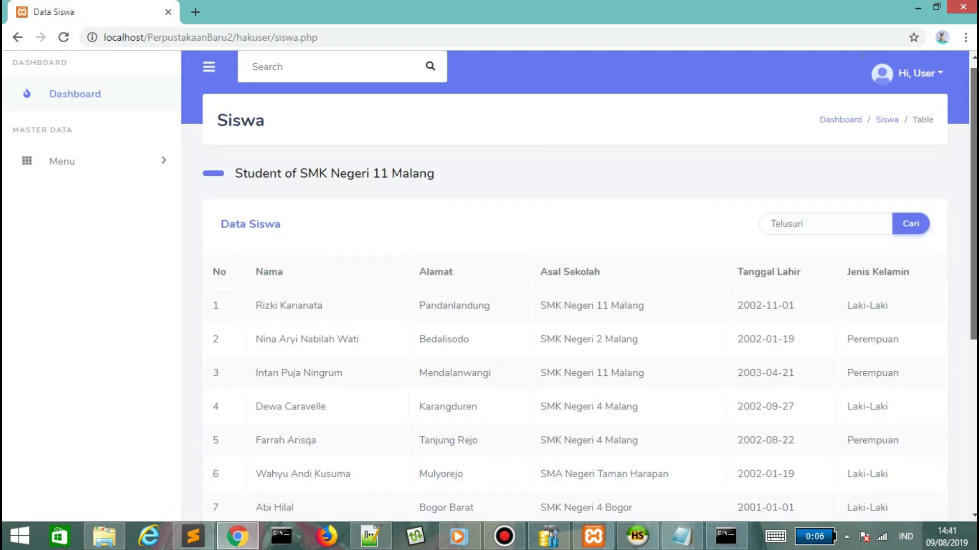
{"action": "left_click", "coordinate": [260, 453]}
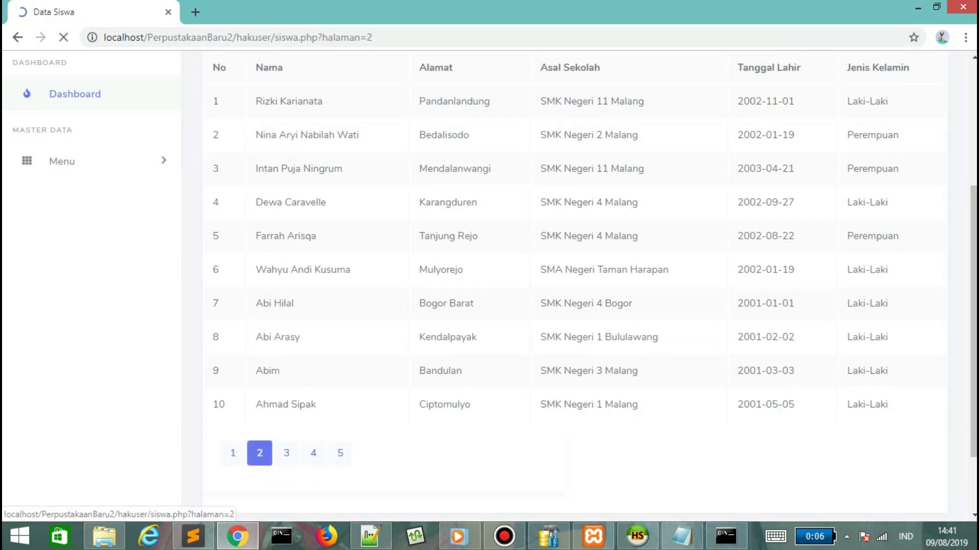
{"action": "scroll", "coordinate": [260, 453], "scroll_direction": "down", "scroll_amount": 5}
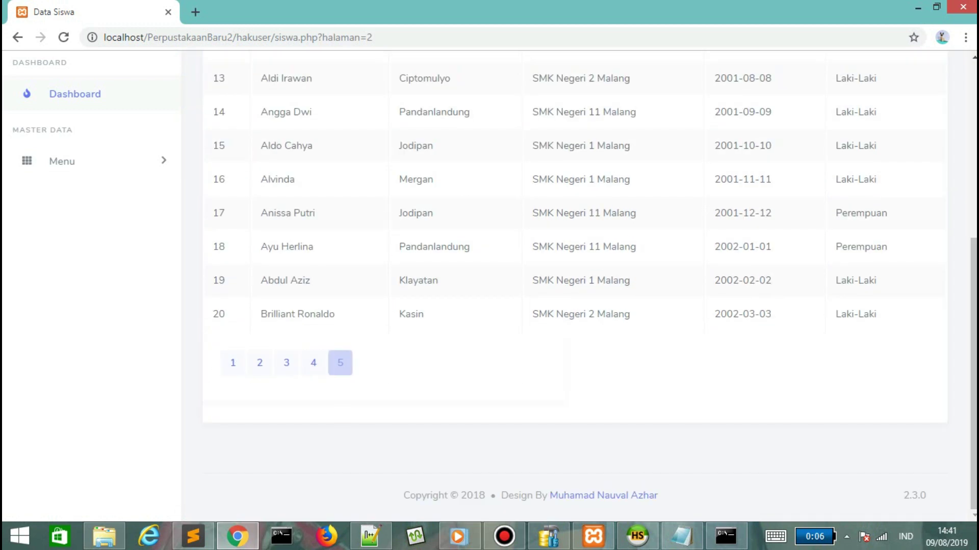
{"action": "left_click", "coordinate": [341, 362]}
Search the student list by a student's name, then return to the full Siswa list.
{"action": "left_click", "coordinate": [770, 233]}
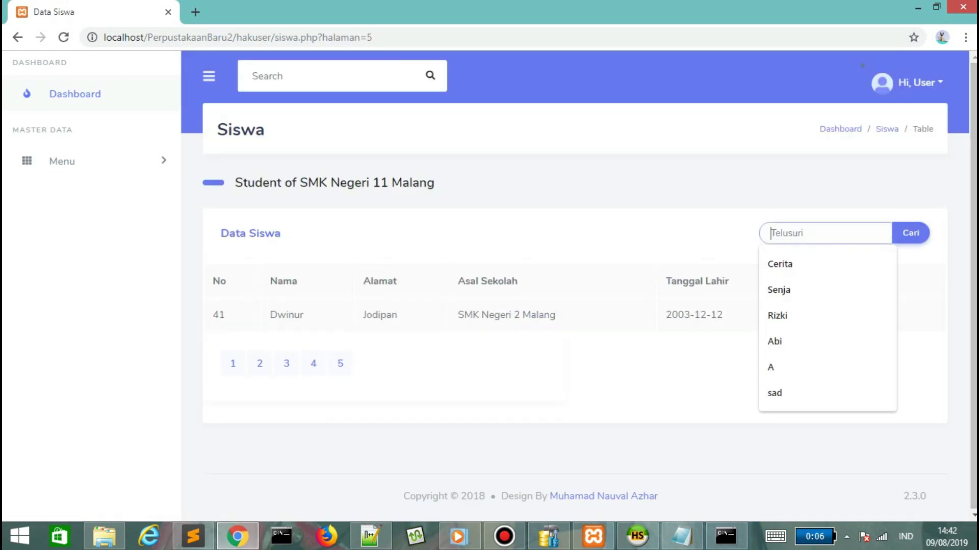
{"action": "type", "text": "Rizki"}
{"action": "key", "text": "Return"}
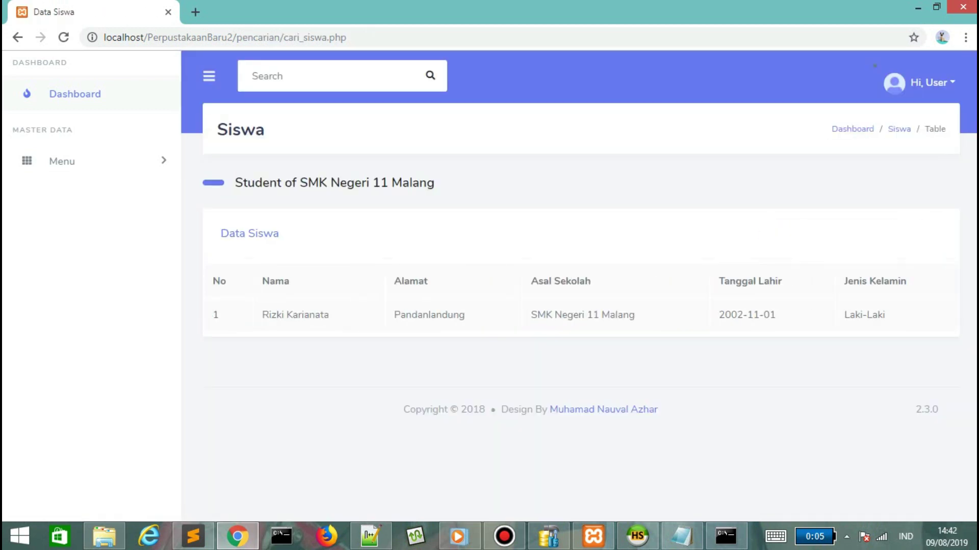
{"action": "left_click", "coordinate": [249, 234]}
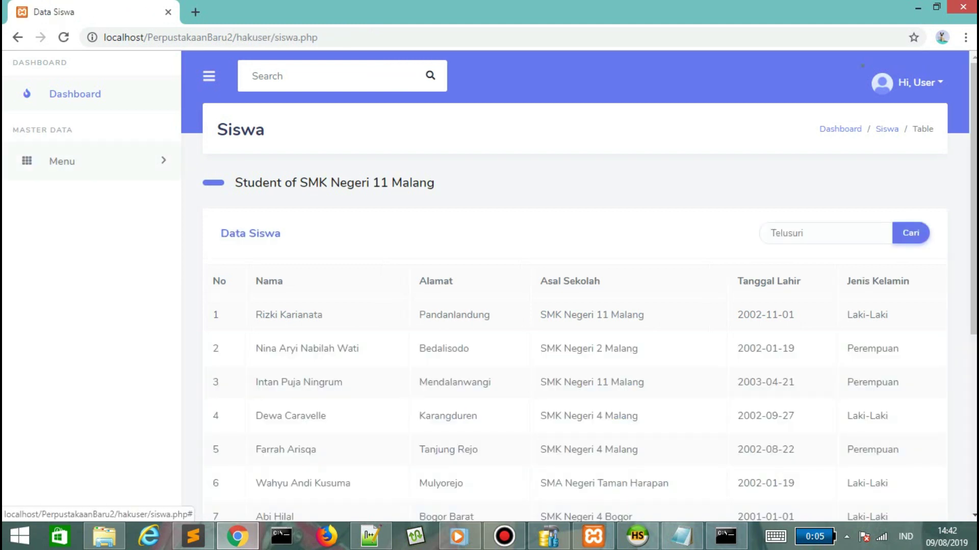
Open the Buku book list and view pages 3 and 5.
{"action": "left_click", "coordinate": [59, 215]}
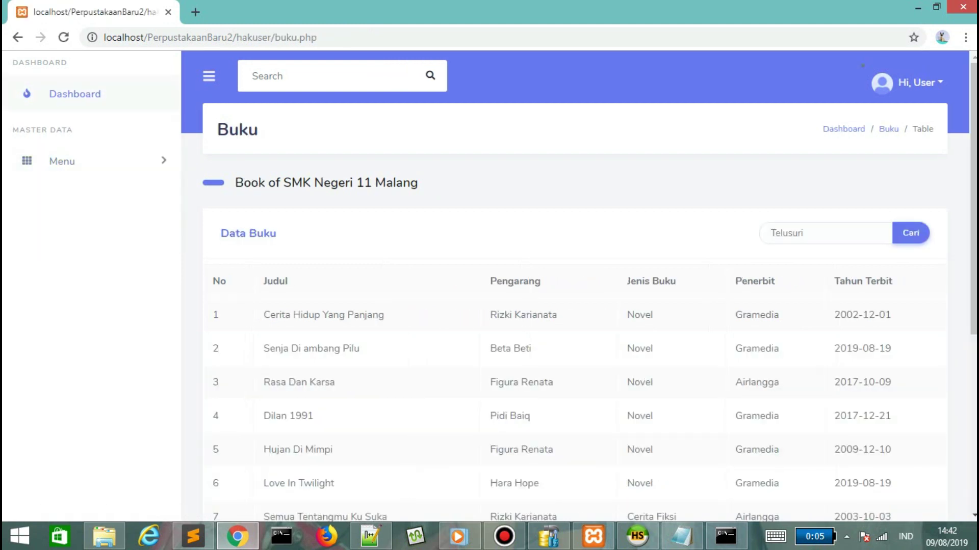
{"action": "scroll", "coordinate": [561, 357], "scroll_direction": "down", "scroll_amount": 4}
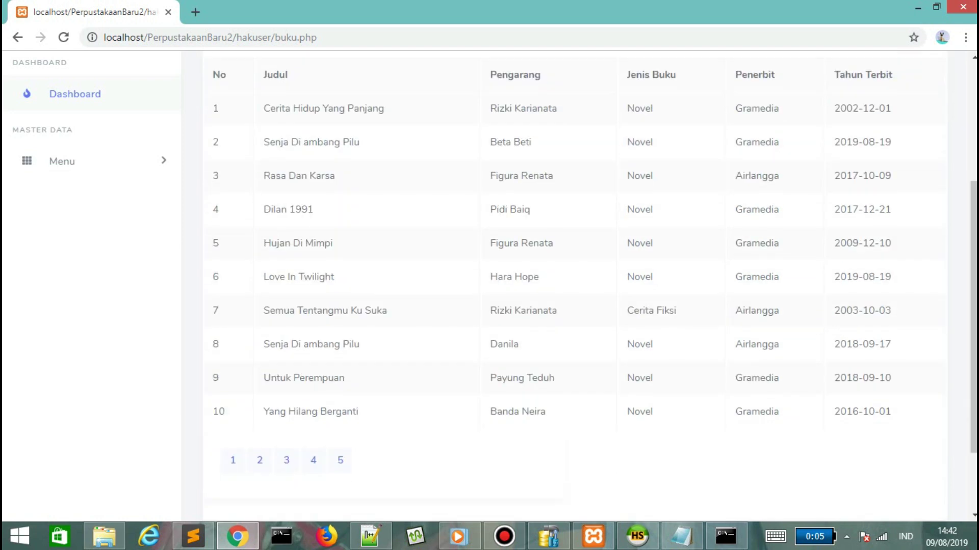
{"action": "left_click", "coordinate": [286, 460]}
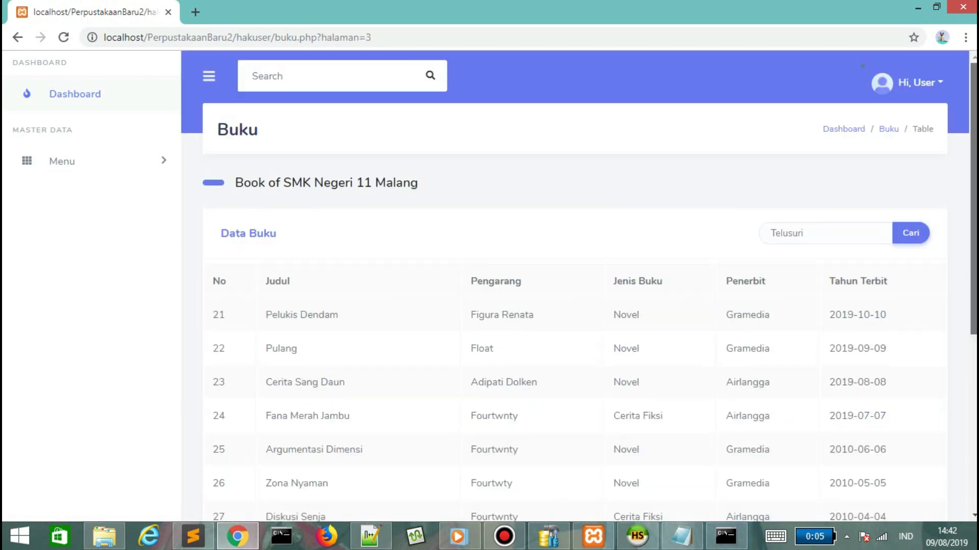
{"action": "scroll", "coordinate": [561, 306], "scroll_direction": "down", "scroll_amount": 5}
{"action": "left_click", "coordinate": [340, 411]}
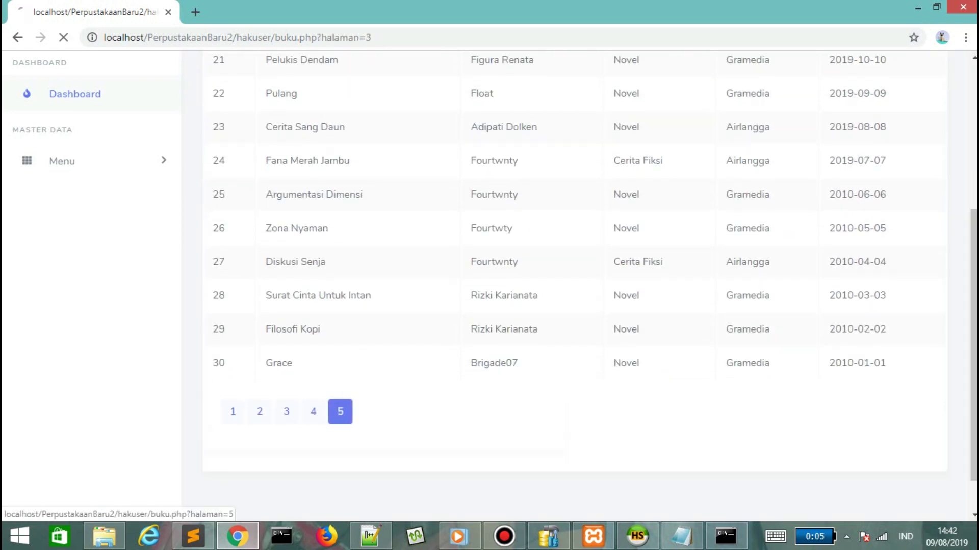
Search book titles for 'Senja', then return to the full Data Buku list.
{"action": "left_click", "coordinate": [816, 233]}
{"action": "type", "text": "Senja"}
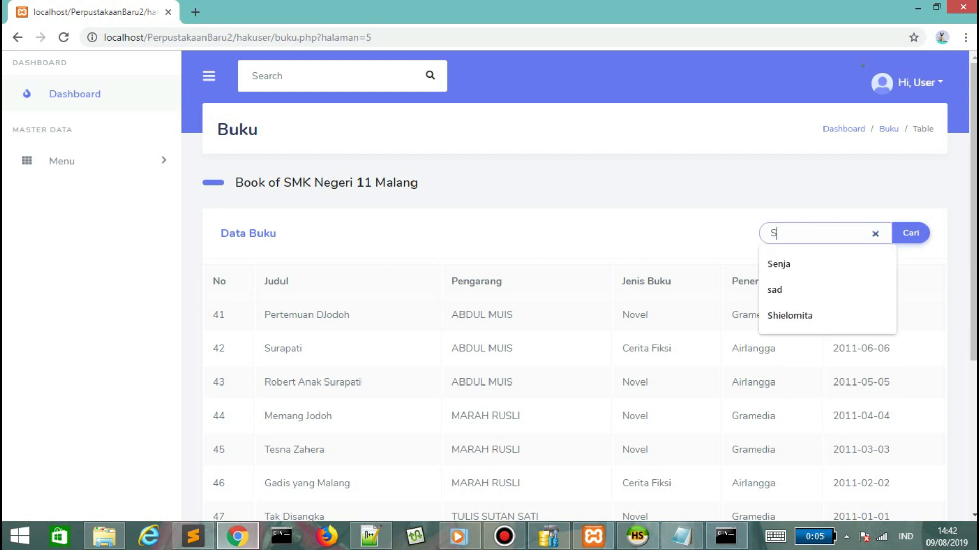
{"action": "key", "text": "Return"}
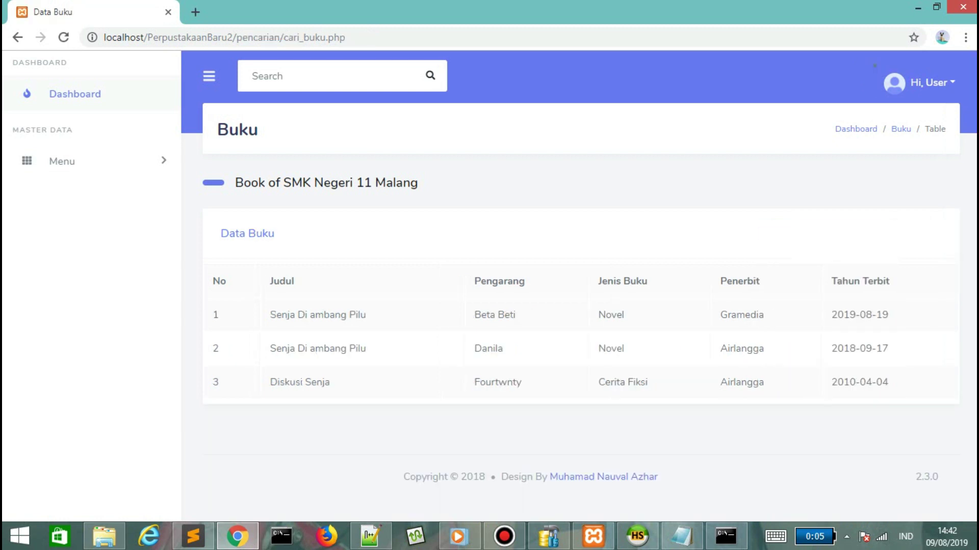
{"action": "left_click", "coordinate": [247, 232]}
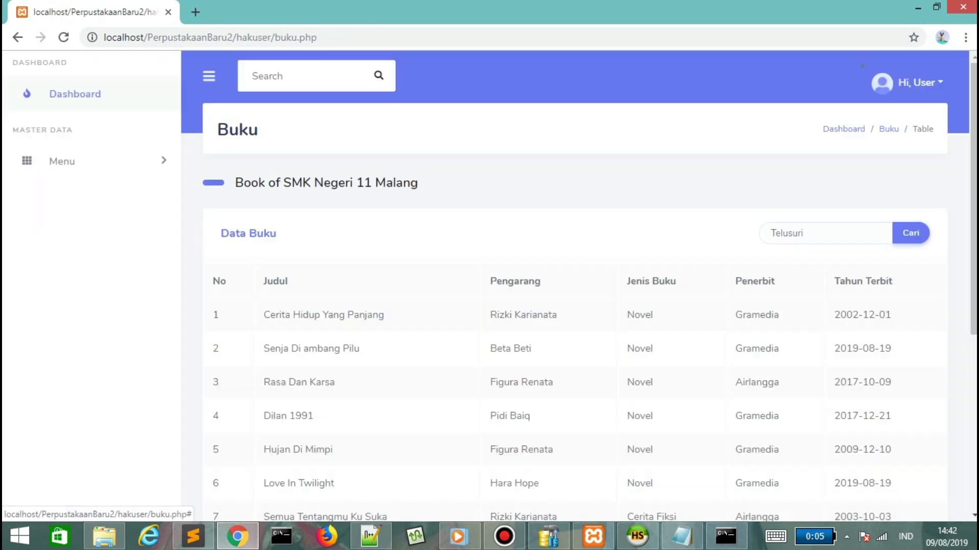
{"action": "left_click", "coordinate": [62, 161]}
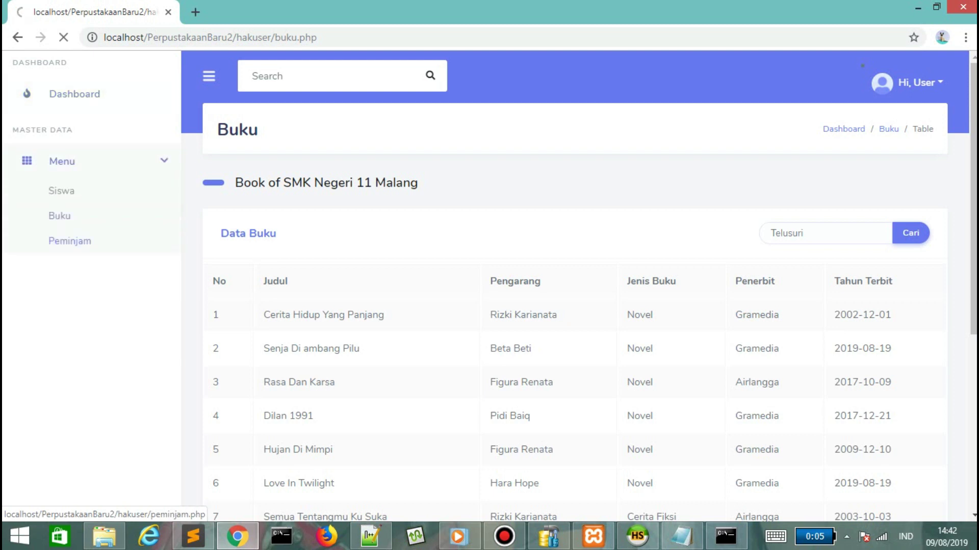
Open the Peminjam list, jump to page 5, search a borrower's name, and return to the full list.
{"action": "left_click", "coordinate": [69, 241]}
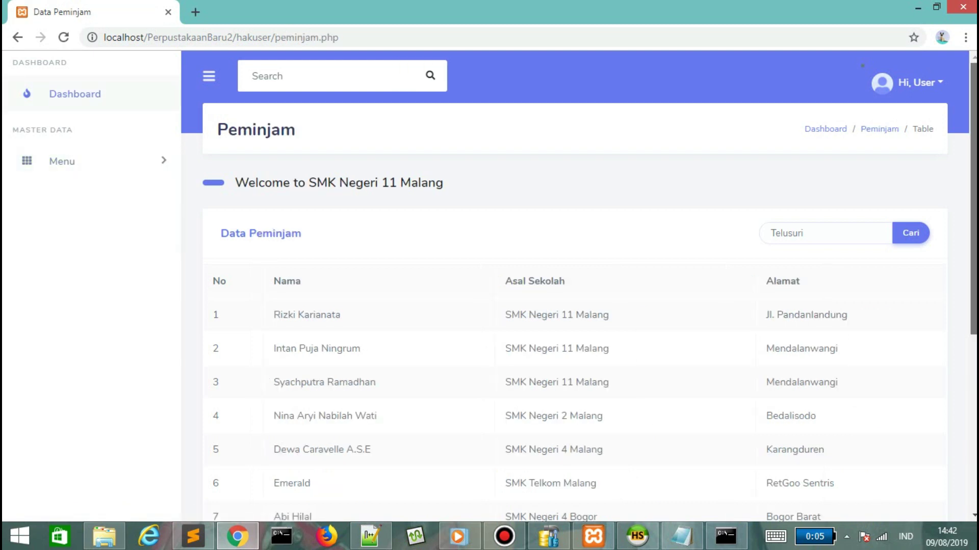
{"action": "scroll", "coordinate": [578, 285], "scroll_direction": "down", "scroll_amount": 4}
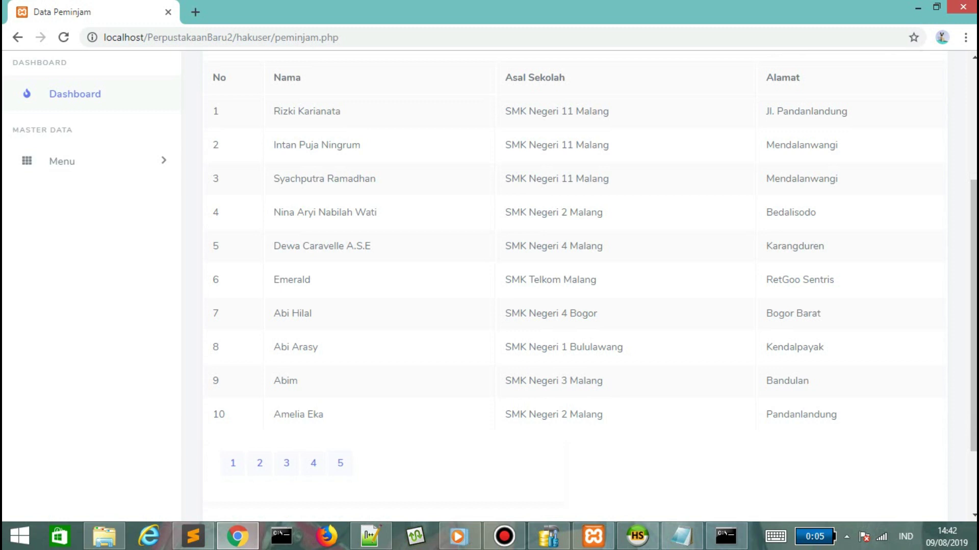
{"action": "left_click", "coordinate": [340, 463]}
{"action": "left_click", "coordinate": [770, 233]}
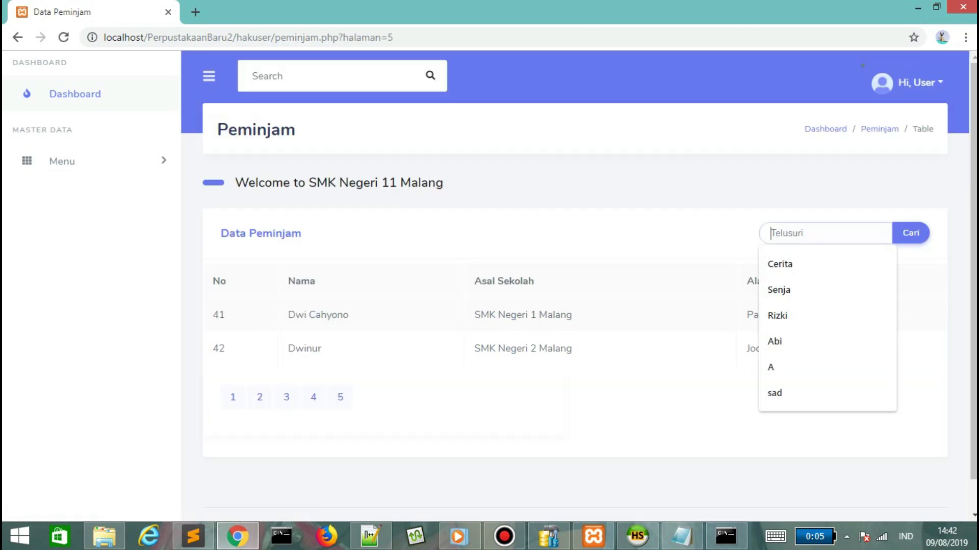
{"action": "type", "text": "Abi"}
{"action": "key", "text": "Return"}
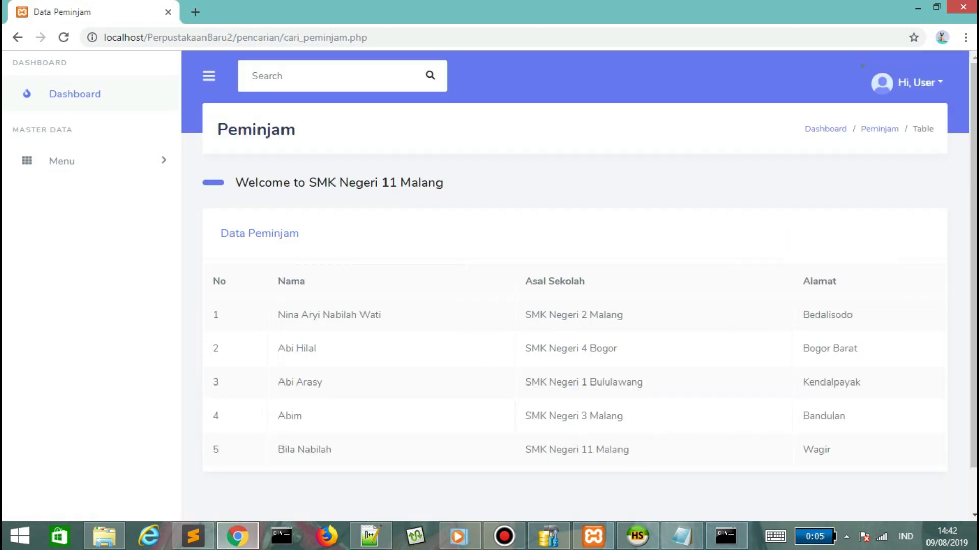
{"action": "left_click", "coordinate": [259, 233]}
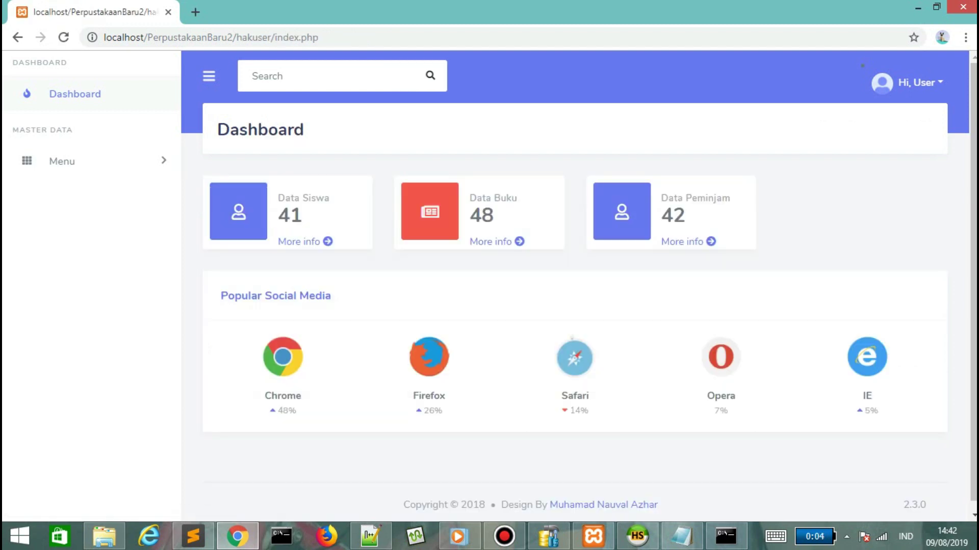
Log out of the user account and add 'rang' to the tutorial notes.
{"action": "left_click", "coordinate": [916, 82]}
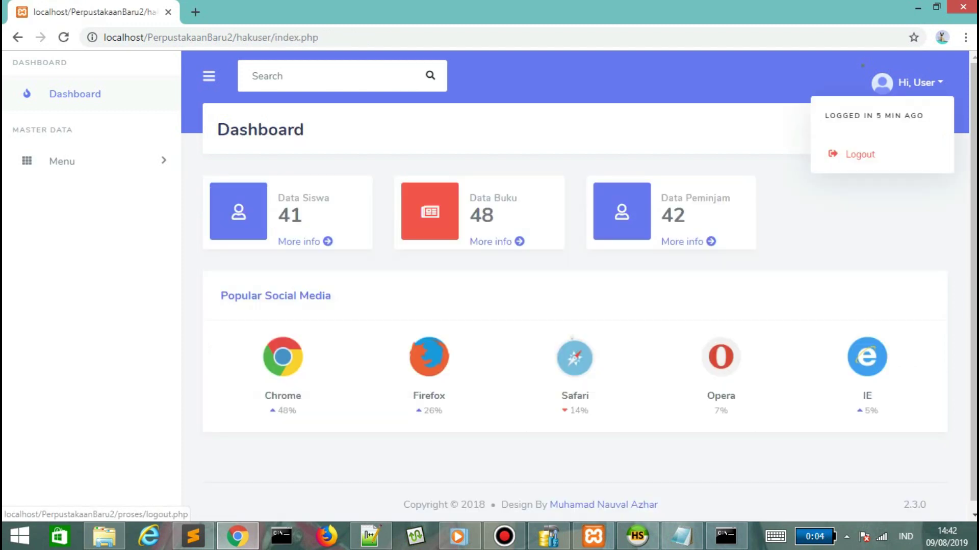
{"action": "left_click", "coordinate": [859, 154]}
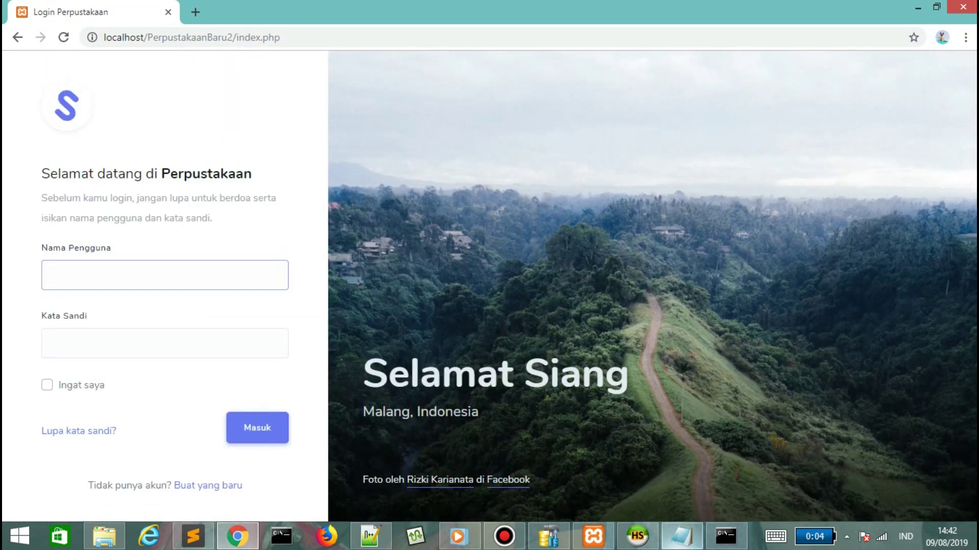
{"action": "left_click", "coordinate": [681, 536]}
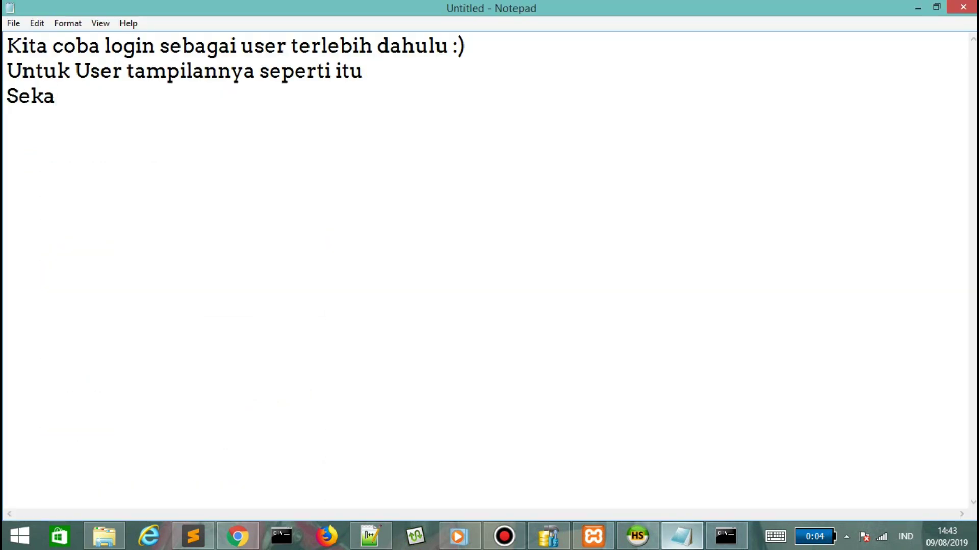
{"action": "type", "text": "rang kita coba login sebagai Admin"}
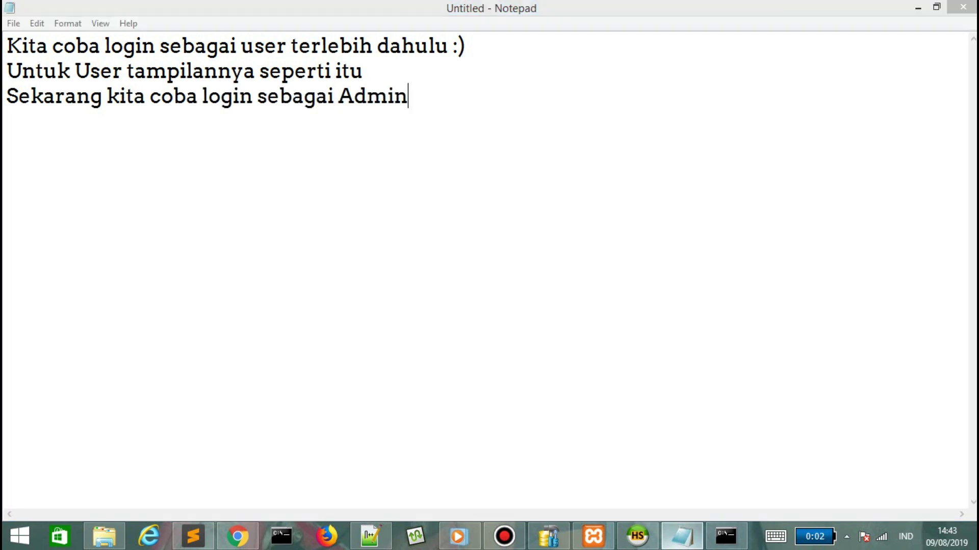
Log back in to Perpustakaan as admin with the admin username and password.
{"action": "key", "text": "alt+Tab"}
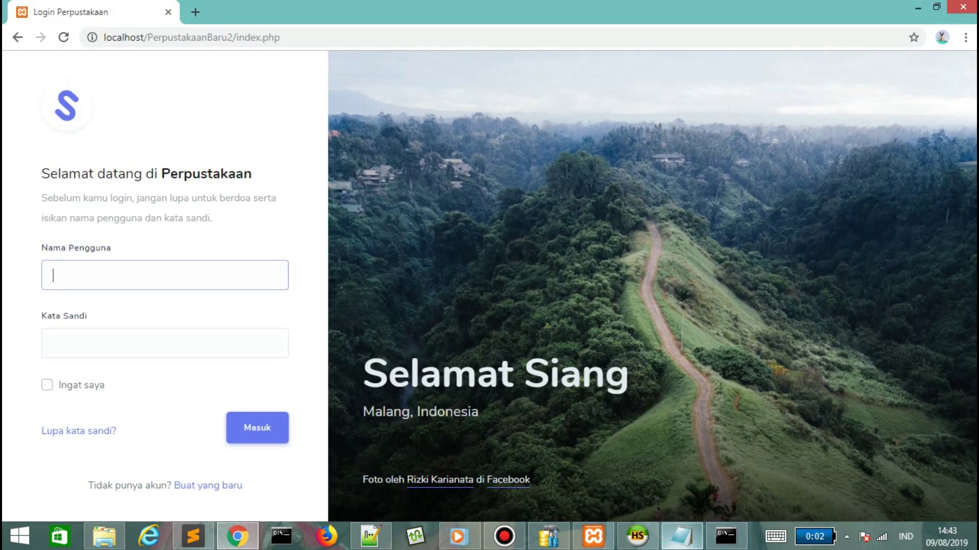
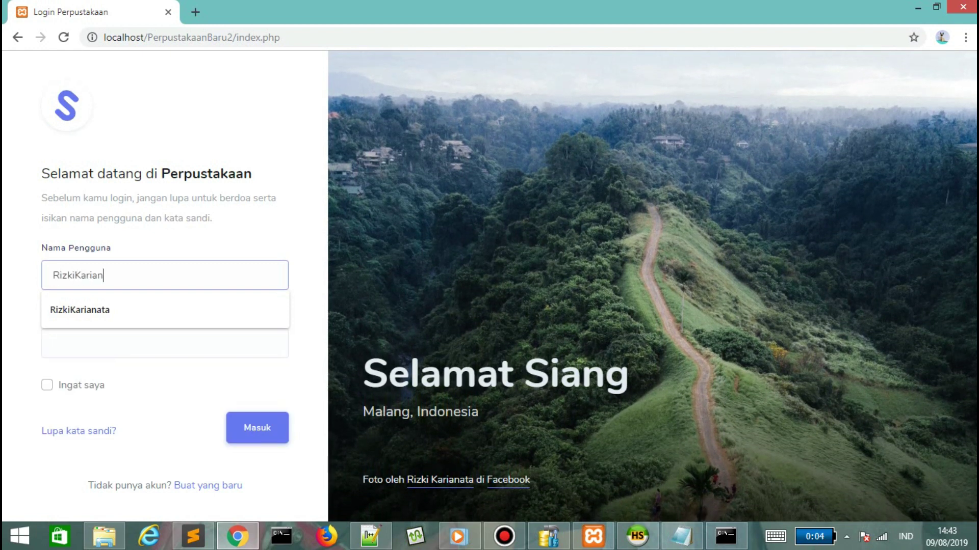
{"action": "key", "text": "Tab"}
{"action": "key", "text": "Return"}
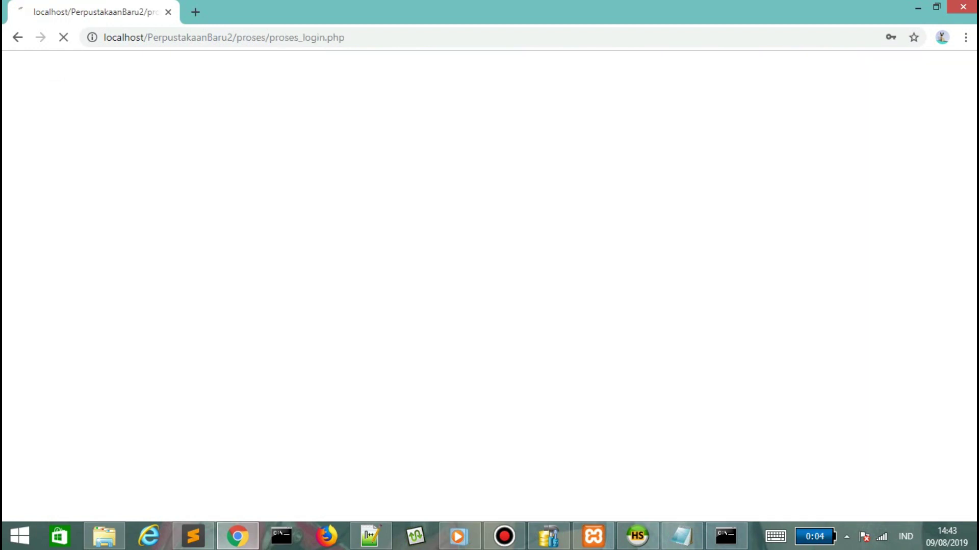
Add 'ya sepe' to the tutorial notes and delete the two NB lines.
{"action": "key", "text": "alt+Tab"}
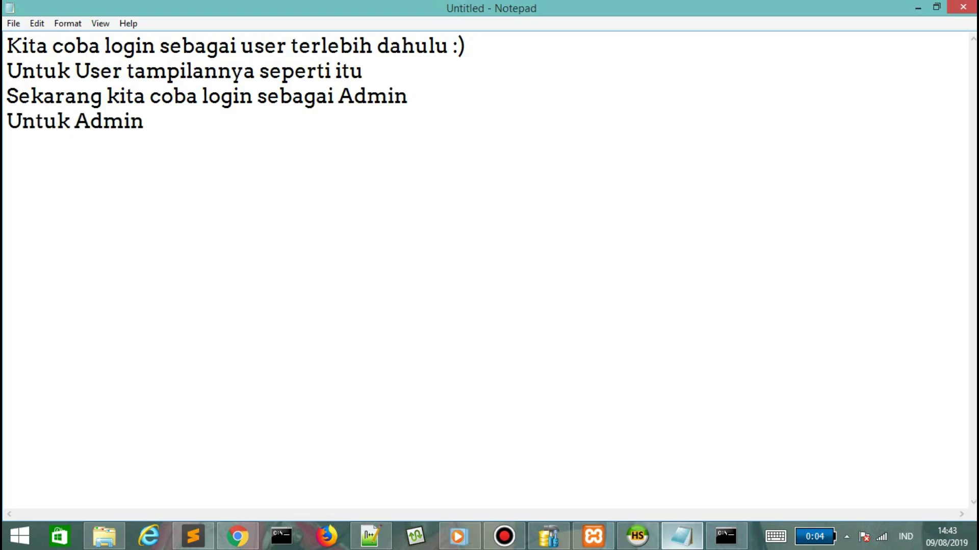
{"action": "type", "text": "ya seperti itu"}
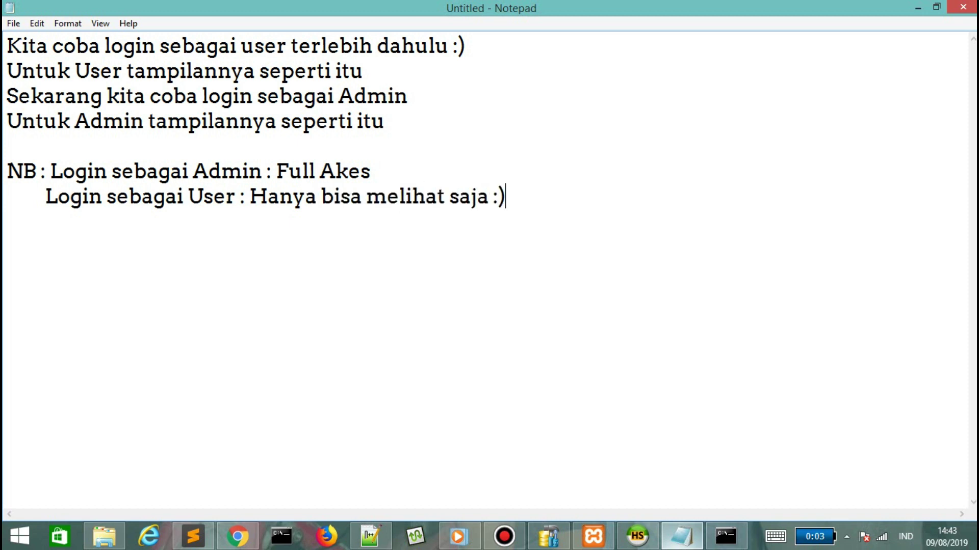
{"action": "key", "text": "ctrl+shift+End"}
{"action": "key", "text": "BackSpace"}
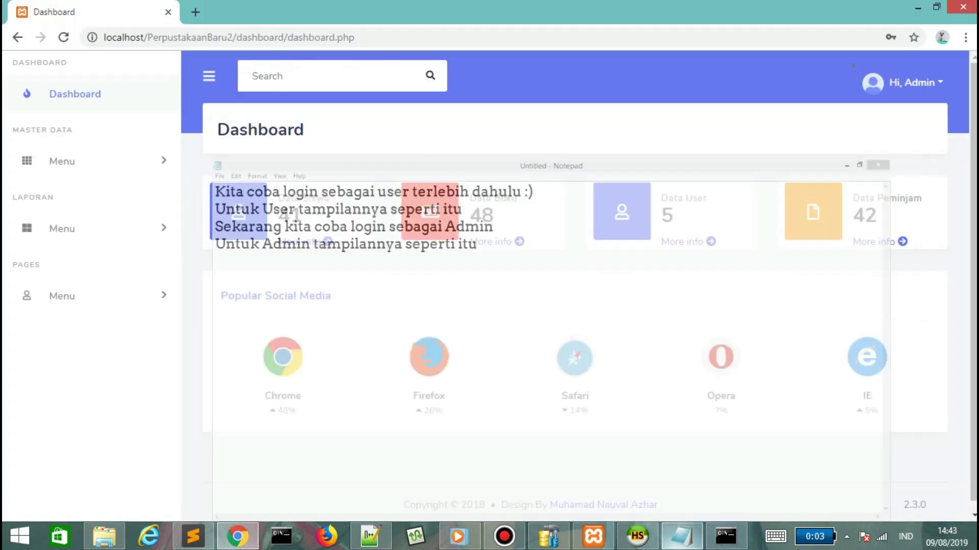
Open page 4 of the Data Siswa list and start the Tambah Data form.
{"action": "left_click", "coordinate": [301, 241]}
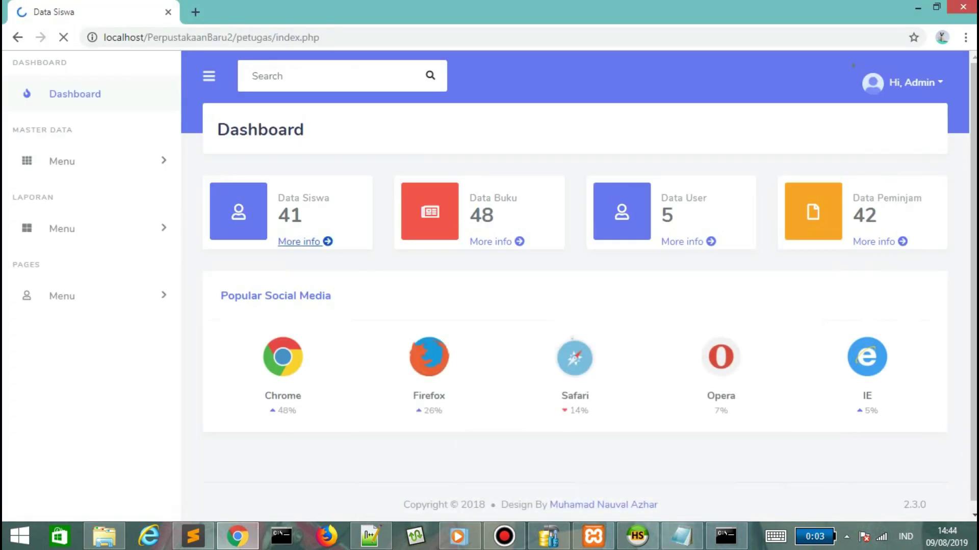
{"action": "scroll", "coordinate": [575, 306], "scroll_direction": "down", "scroll_amount": 7}
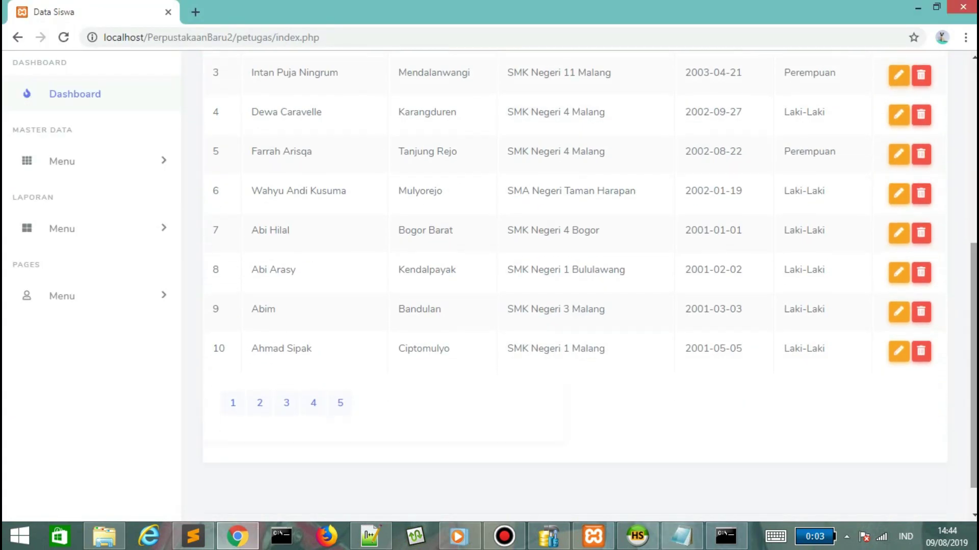
{"action": "left_click", "coordinate": [313, 403]}
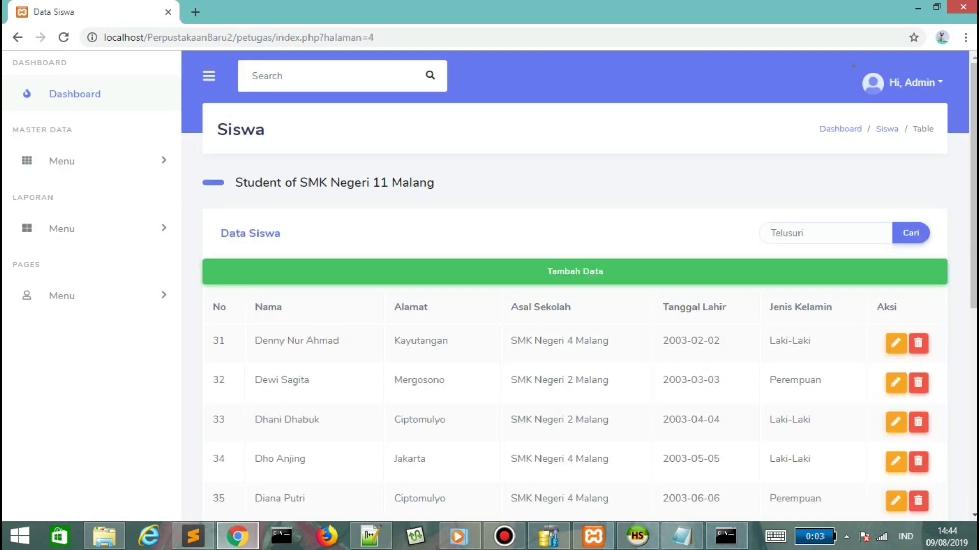
{"action": "left_click", "coordinate": [575, 271]}
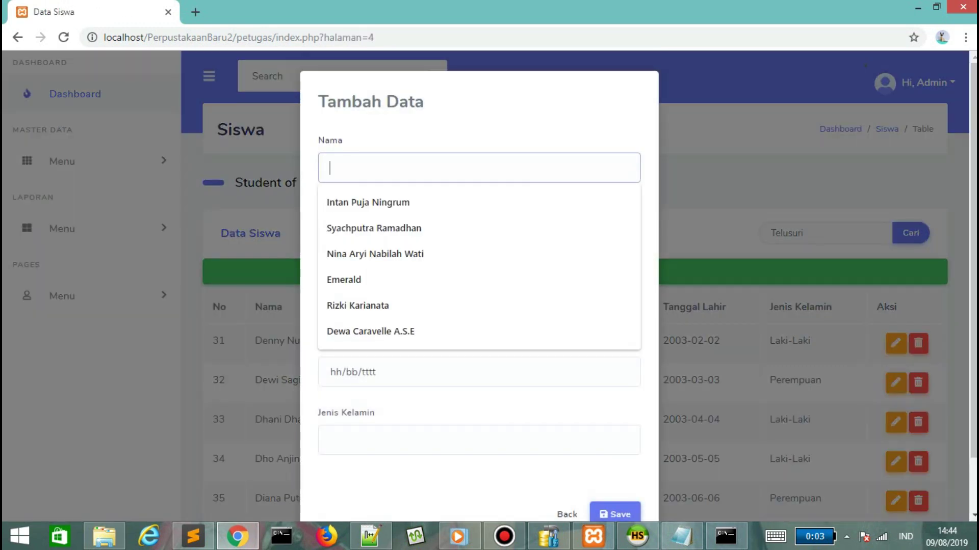
Fill the new student's name and address from suggestions, with school SMK Negeri 2 Malang.
{"action": "type", "text": "Rafli"}
{"action": "key", "text": "Down"}
{"action": "key", "text": "Return"}
{"action": "key", "text": "Tab"}
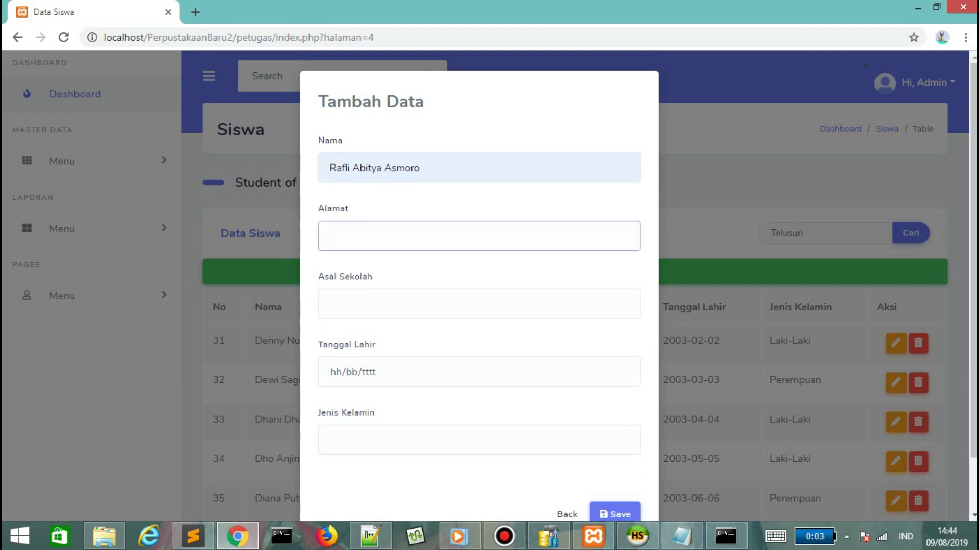
{"action": "type", "text": "Ar"}
{"action": "key", "text": "Down"}
{"action": "key", "text": "Return"}
{"action": "key", "text": "Tab"}
{"action": "type", "text": "SMK"}
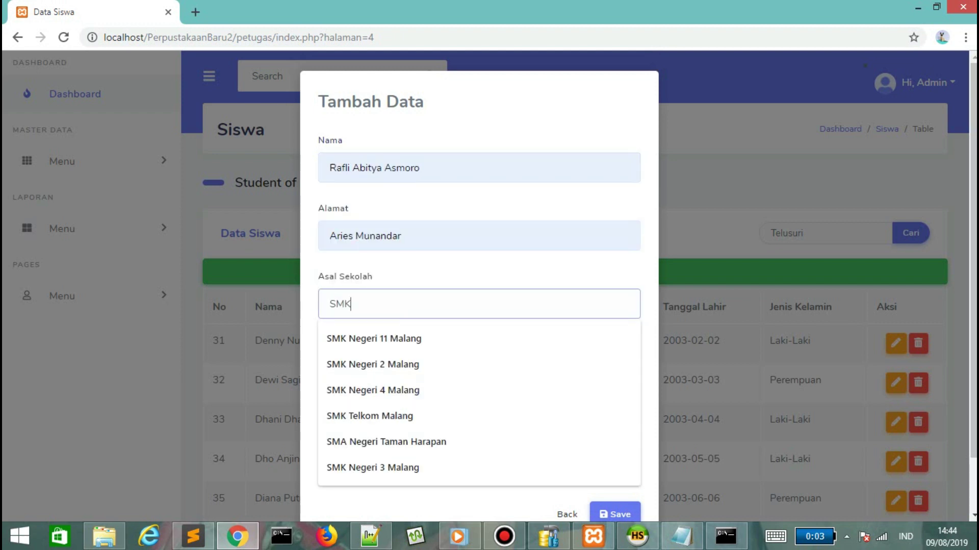
{"action": "key", "text": "Down"}
{"action": "key", "text": "Down"}
{"action": "key", "text": "Return"}
{"action": "key", "text": "Tab"}
{"action": "type", "text": "19/0"}
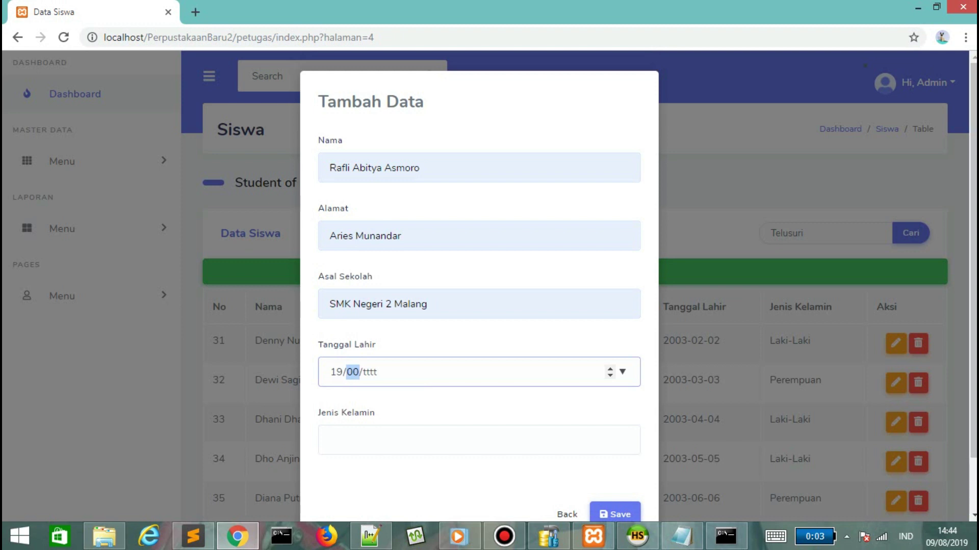
{"action": "type", "text": "9/2002"}
{"action": "key", "text": "Tab"}
{"action": "type", "text": "L"}
{"action": "key", "text": "Down"}
{"action": "key", "text": "Return"}
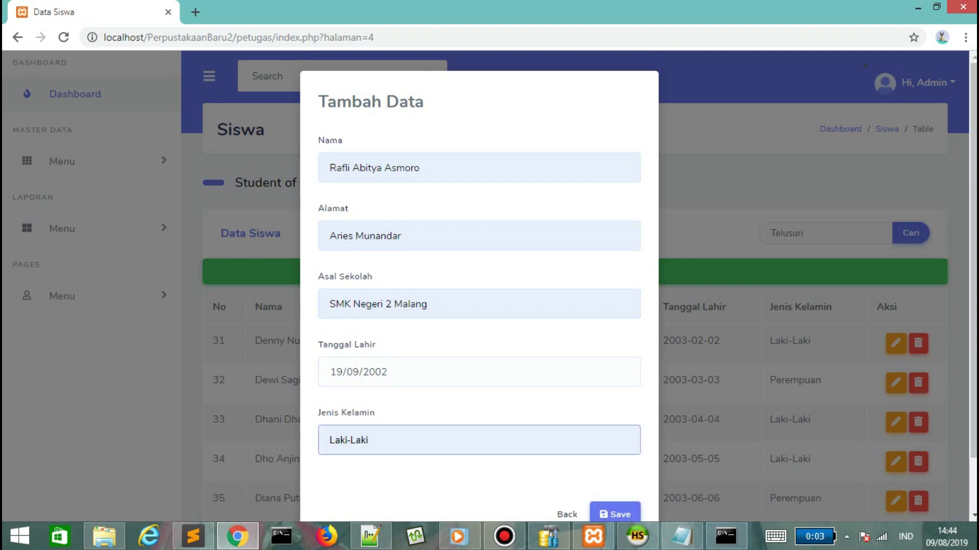
{"action": "left_click", "coordinate": [615, 515]}
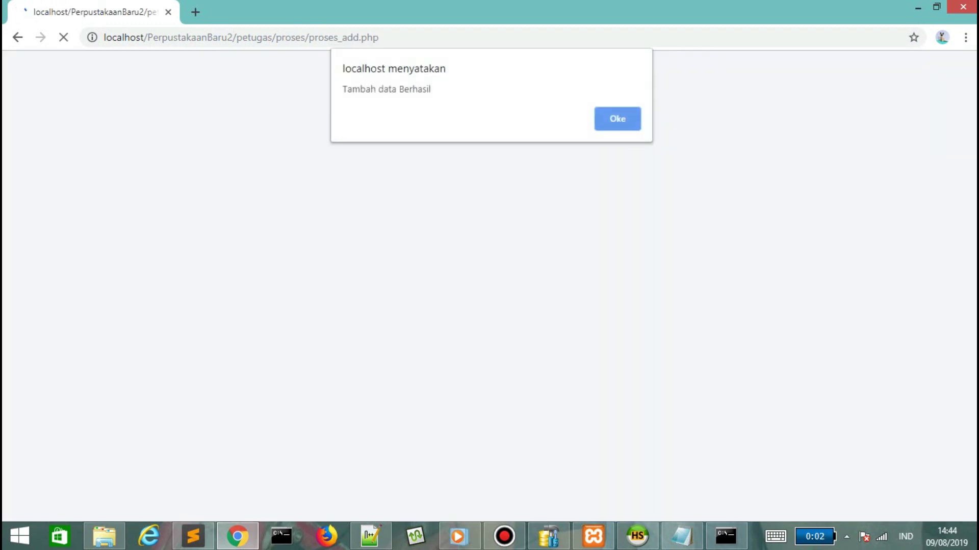
{"action": "key", "text": "Return"}
{"action": "left_click", "coordinate": [815, 233]}
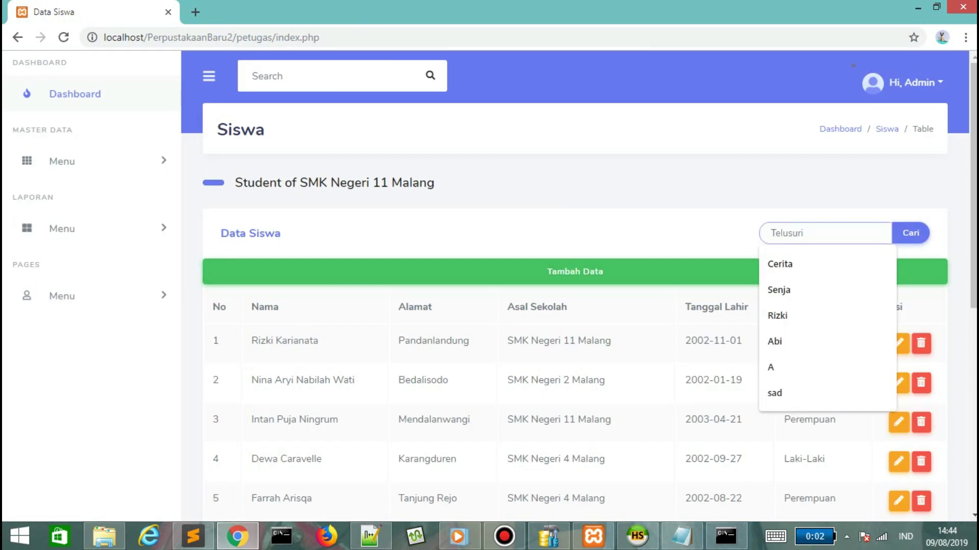
Find the newly added student and replace its name with an existing student's name.
{"action": "type", "text": "Rafl"}
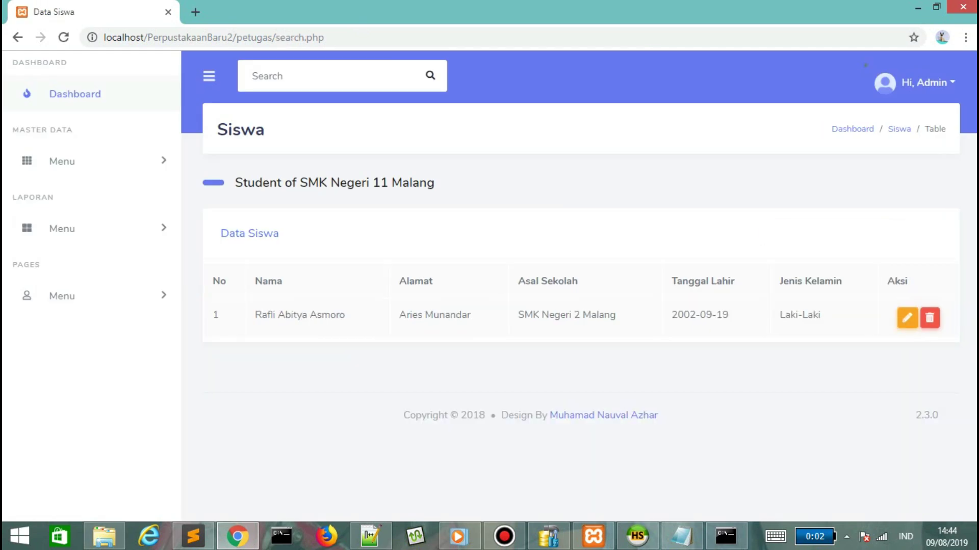
{"action": "left_click", "coordinate": [907, 317]}
{"action": "left_click_drag", "start_coordinate": [506, 255], "coordinate": [415, 255]}
{"action": "type", "text": "Inta"}
{"action": "key", "text": "Down"}
{"action": "key", "text": "Return"}
{"action": "key", "text": "Tab"}
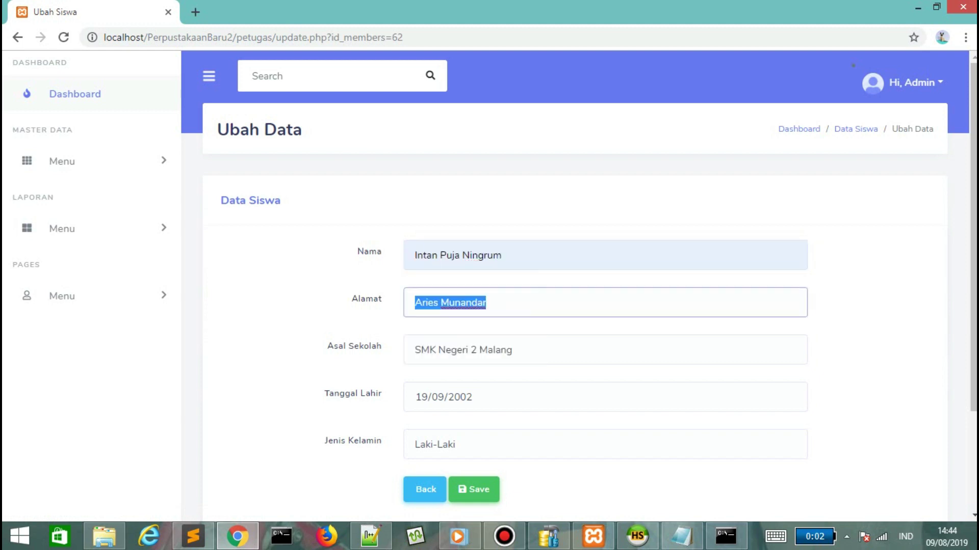
Change the student's address to Mendalanwangi and school to SMK Negeri 11 Malang.
{"action": "type", "text": "e"}
{"action": "key", "text": "BackSpace"}
{"action": "type", "text": "M"}
{"action": "key", "text": "Down"}
{"action": "key", "text": "Return"}
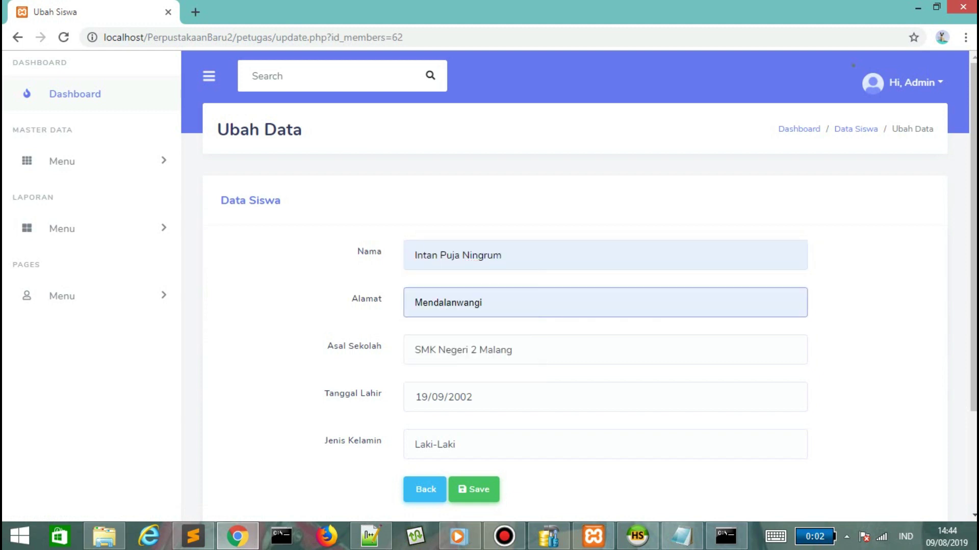
{"action": "key", "text": "Tab"}
{"action": "type", "text": "S"}
{"action": "key", "text": "Up"}
{"action": "key", "text": "Up"}
{"action": "key", "text": "Up"}
{"action": "key", "text": "Up"}
{"action": "key", "text": "Up"}
{"action": "key", "text": "Up"}
{"action": "key", "text": "Return"}
{"action": "key", "text": "Tab"}
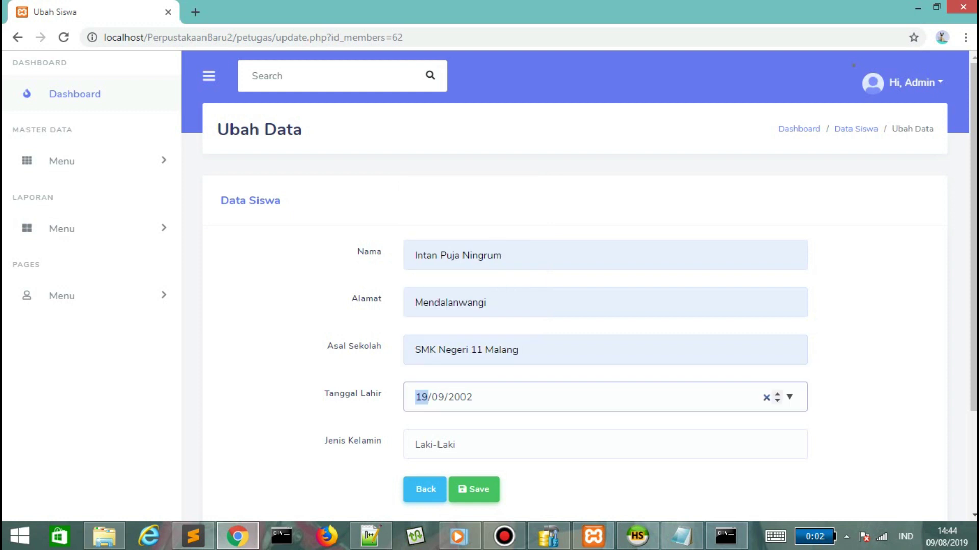
Set birth date 2003-04-21 and gender Perempuan, then save the edited record.
{"action": "type", "text": "04/"}
{"action": "type", "text": "2"}
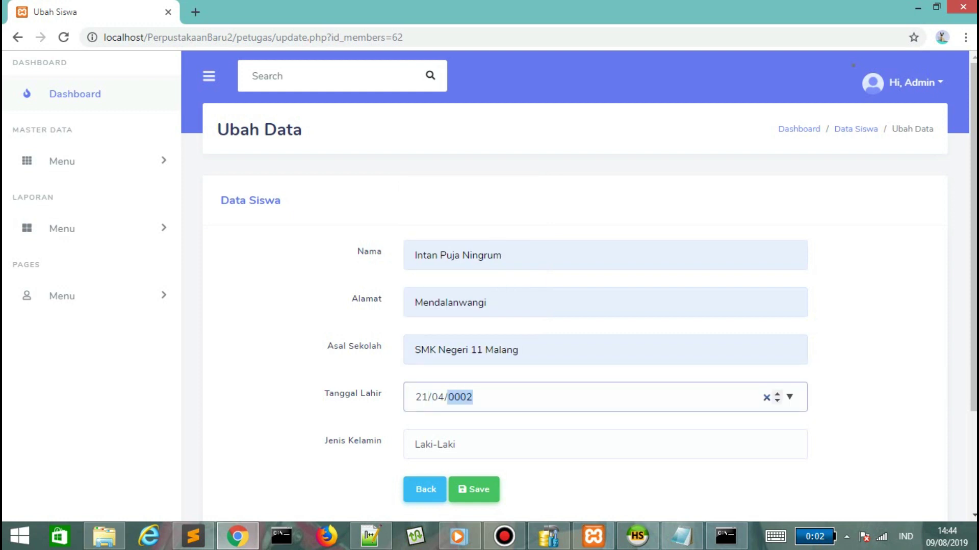
{"action": "type", "text": "003"}
{"action": "key", "text": "Tab"}
{"action": "type", "text": "Pe"}
{"action": "key", "text": "Down"}
{"action": "key", "text": "Return"}
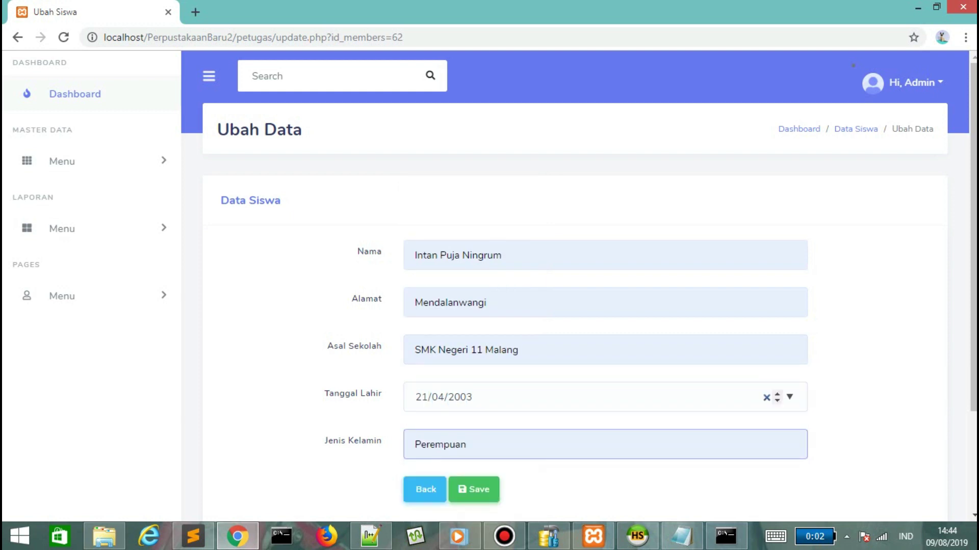
{"action": "key", "text": "Return"}
{"action": "key", "text": "Return"}
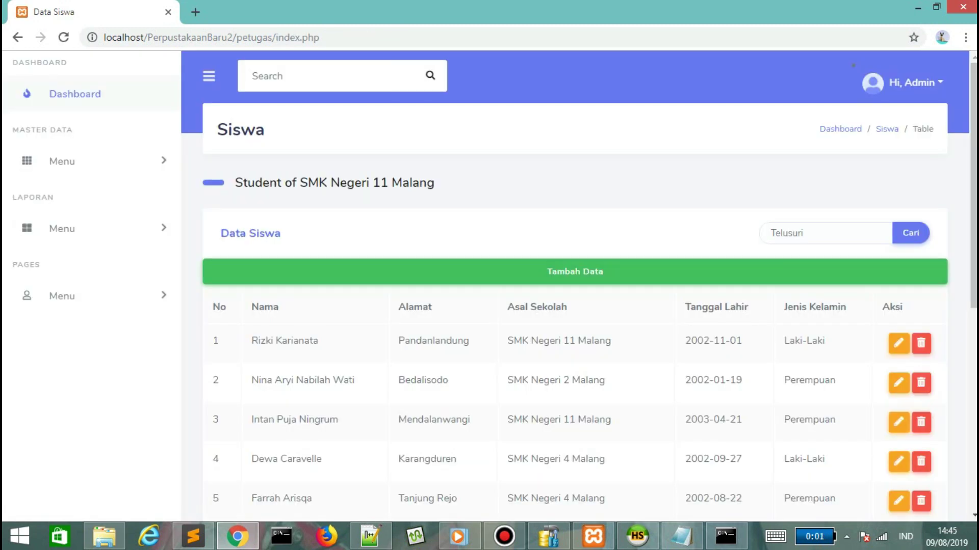
Search for the edited student again and delete the duplicate record in row 3.
{"action": "left_click", "coordinate": [816, 233]}
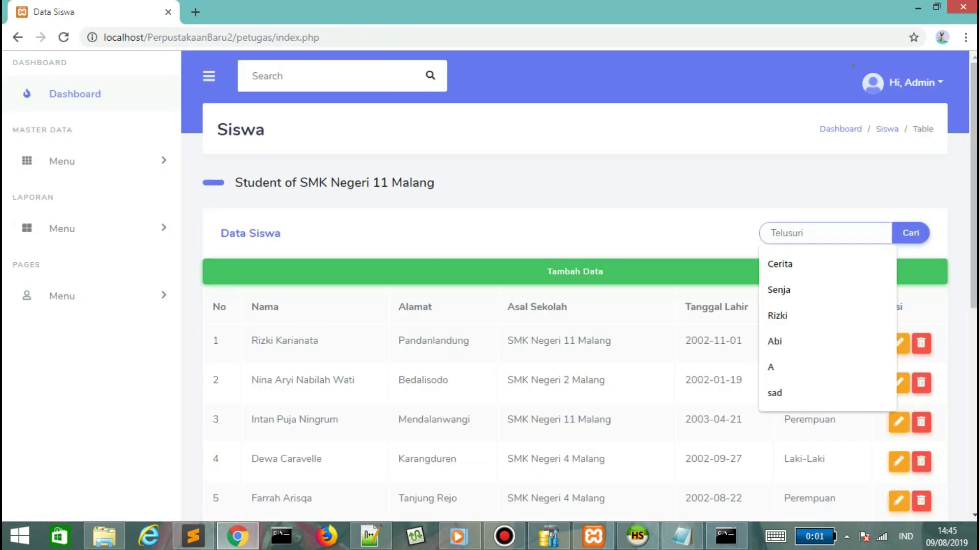
{"action": "type", "text": "Intan"}
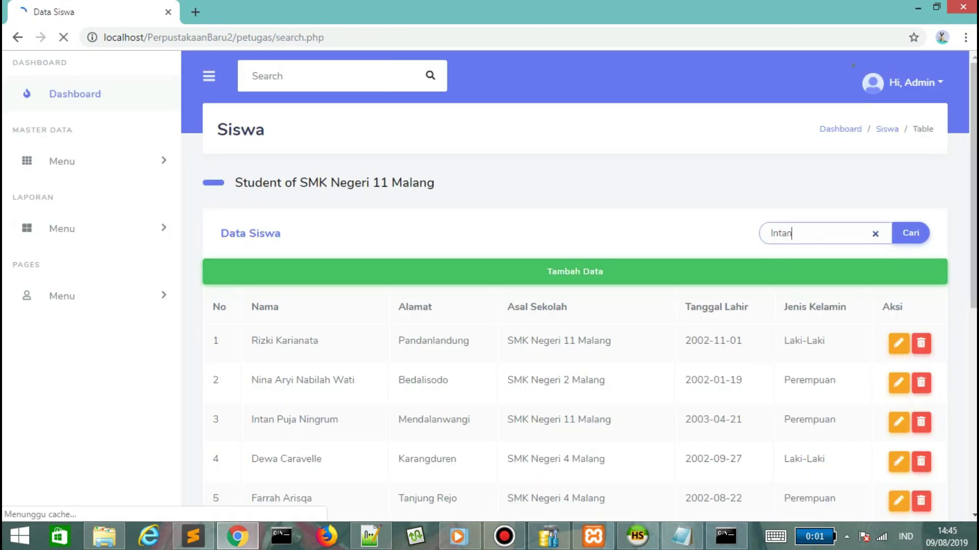
{"action": "left_click", "coordinate": [929, 397]}
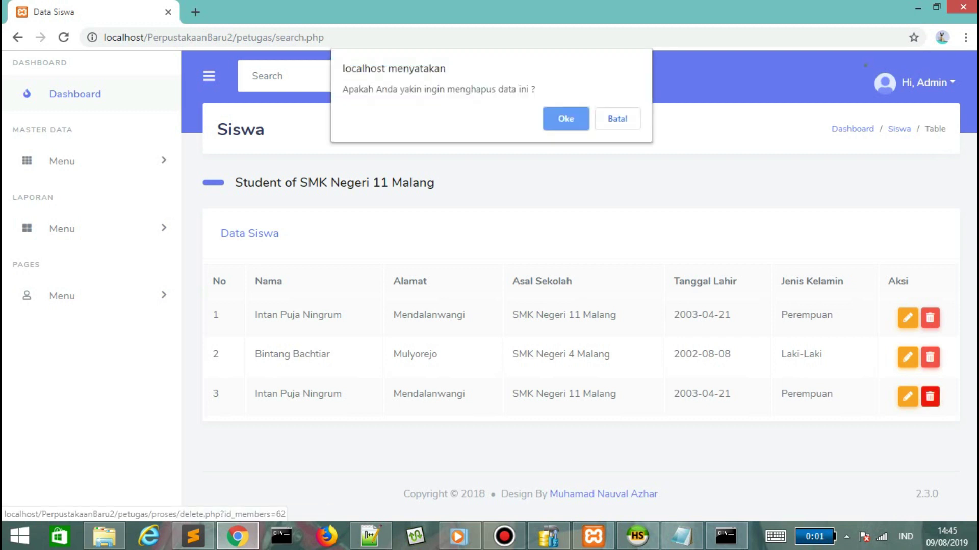
{"action": "key", "text": "Return"}
{"action": "key", "text": "Return"}
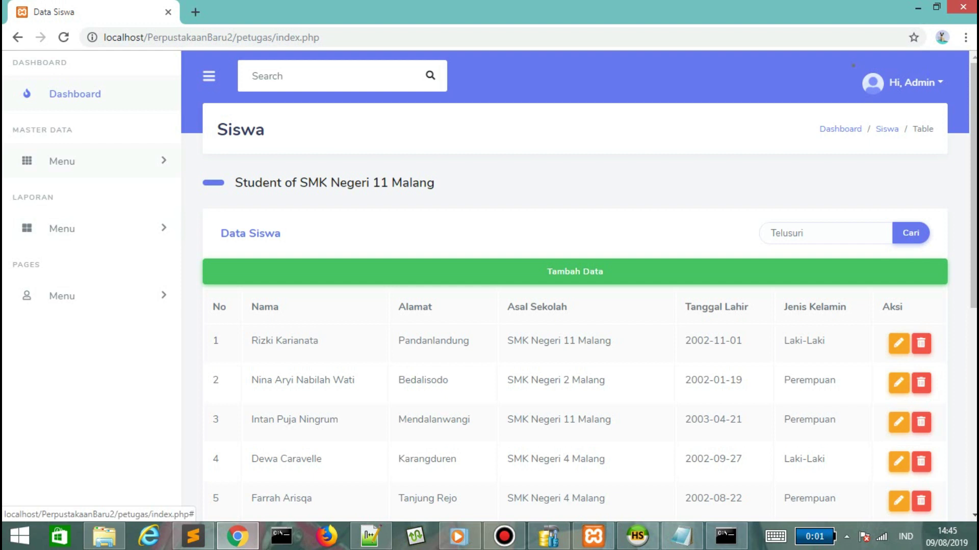
Browse the user accounts list, then view page 2 of the book list.
{"action": "left_click", "coordinate": [62, 161]}
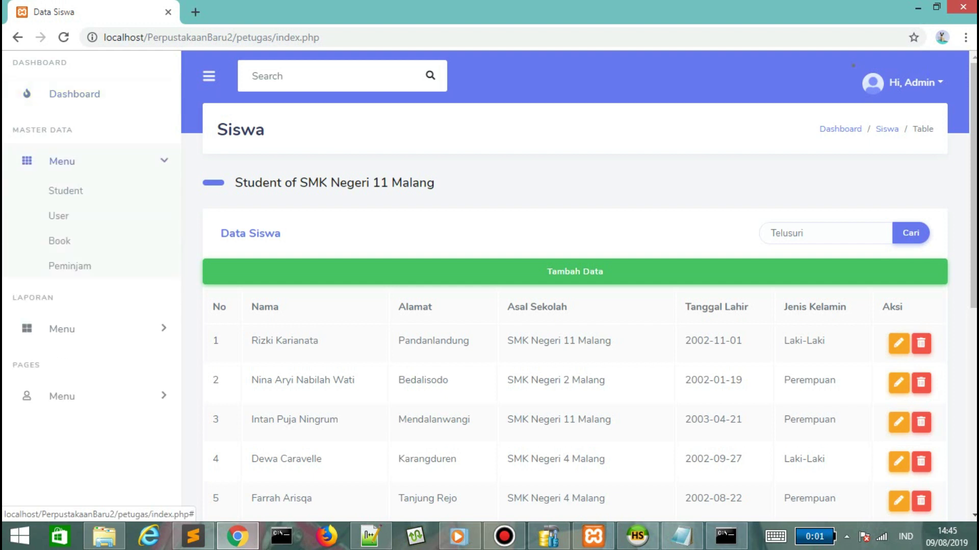
{"action": "left_click", "coordinate": [59, 215]}
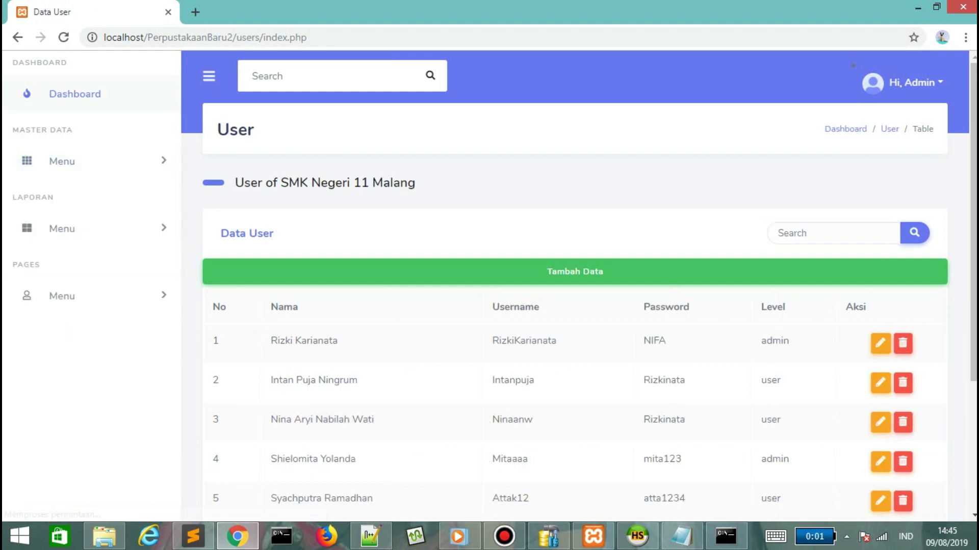
{"action": "scroll", "coordinate": [589, 285], "scroll_direction": "down", "scroll_amount": 2}
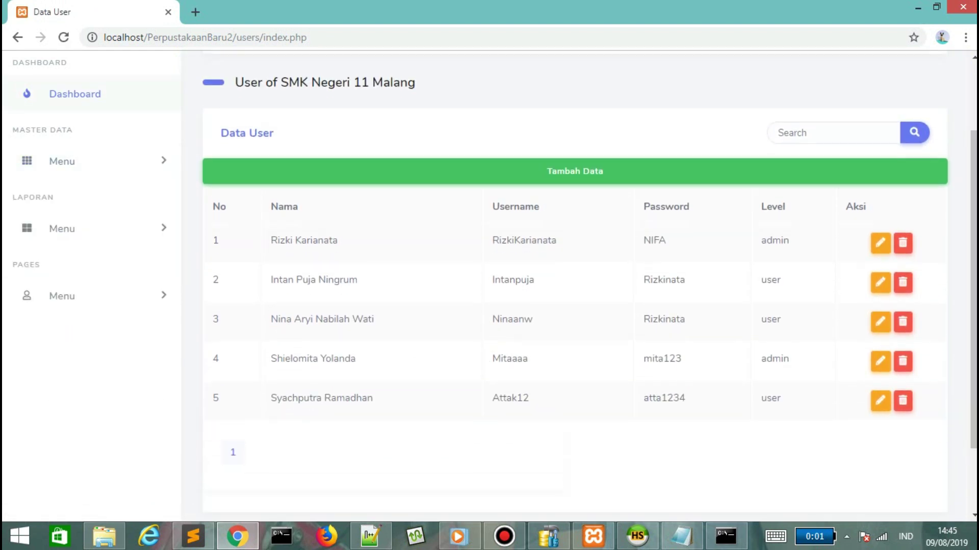
{"action": "left_click", "coordinate": [62, 161]}
{"action": "left_click", "coordinate": [59, 240]}
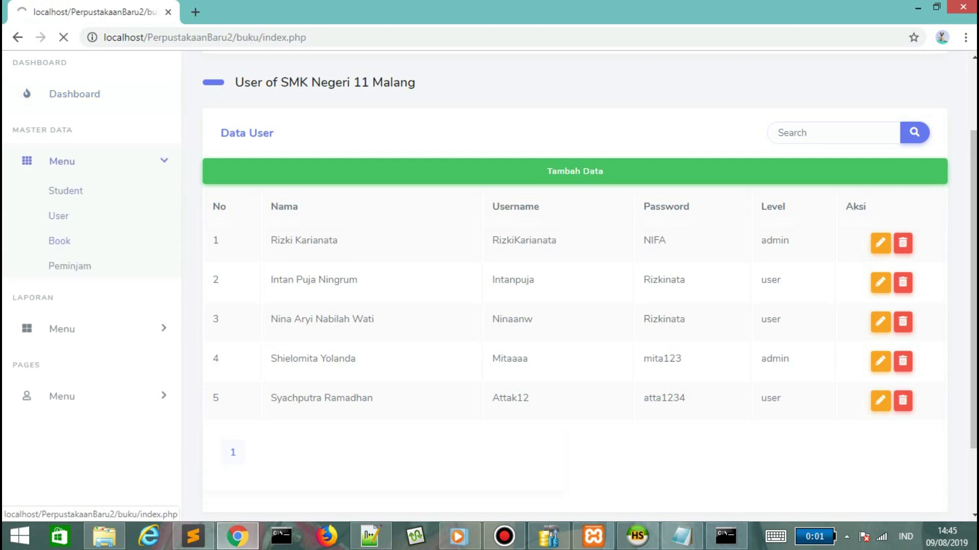
{"action": "scroll", "coordinate": [579, 286], "scroll_direction": "down", "scroll_amount": 3}
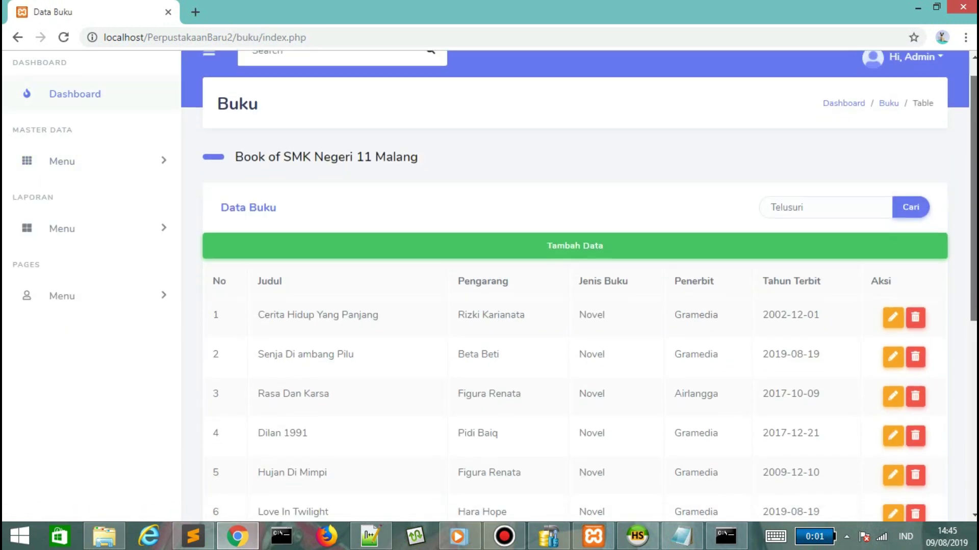
{"action": "scroll", "coordinate": [260, 434], "scroll_direction": "down", "scroll_amount": 3}
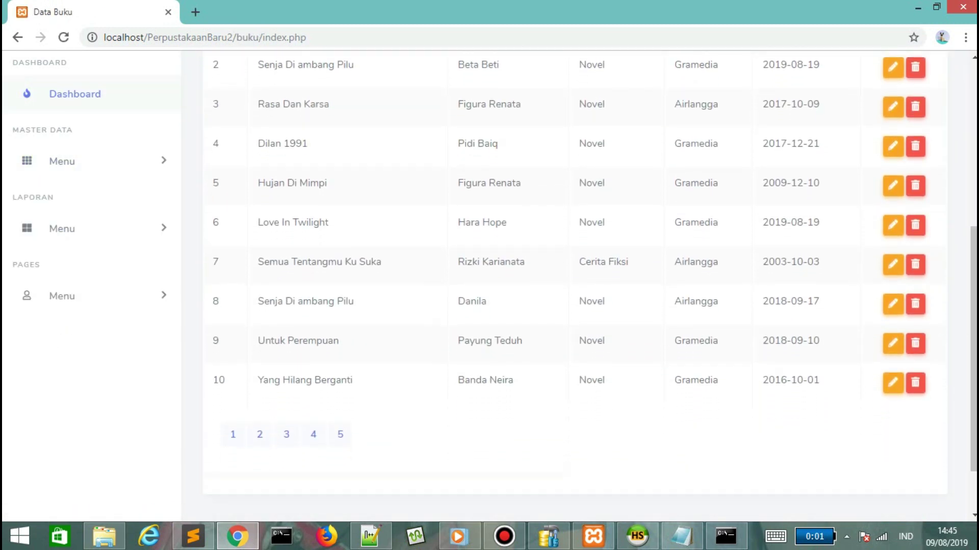
{"action": "left_click", "coordinate": [260, 435]}
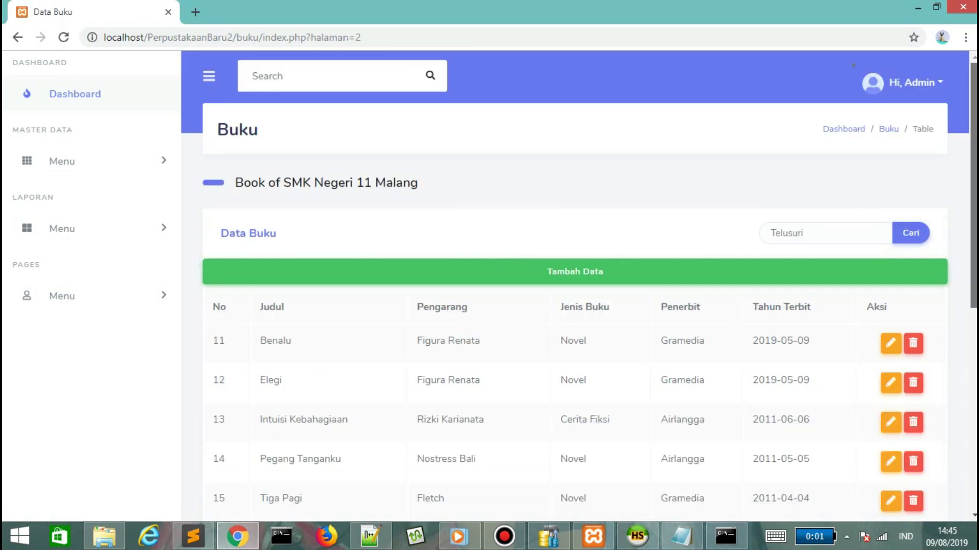
{"action": "scroll", "coordinate": [259, 434], "scroll_direction": "down", "scroll_amount": 3}
{"action": "scroll", "coordinate": [575, 286], "scroll_direction": "down", "scroll_amount": 2}
View pages 3 and 5 of the Peminjam borrower list, then return to the dashboard.
{"action": "left_click", "coordinate": [61, 161]}
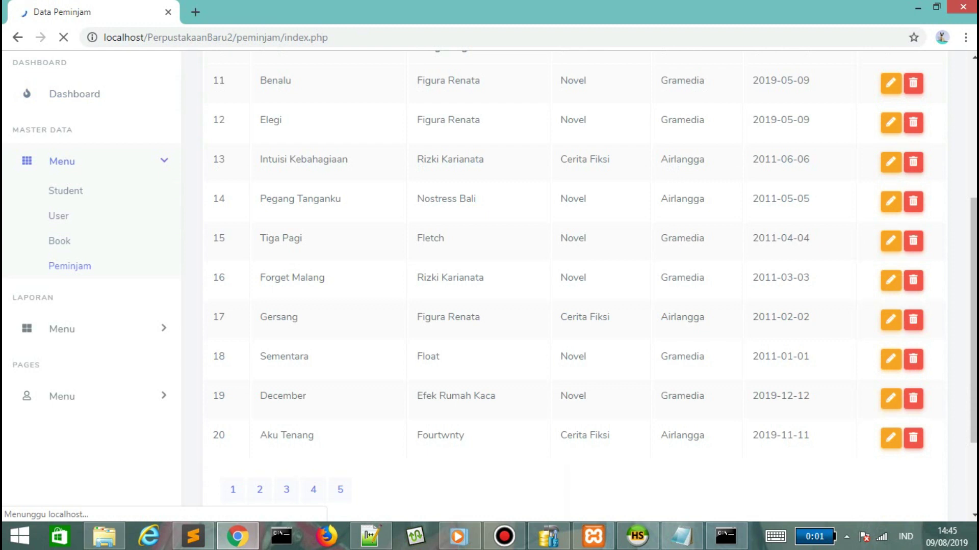
{"action": "scroll", "coordinate": [579, 285], "scroll_direction": "down", "scroll_amount": 5}
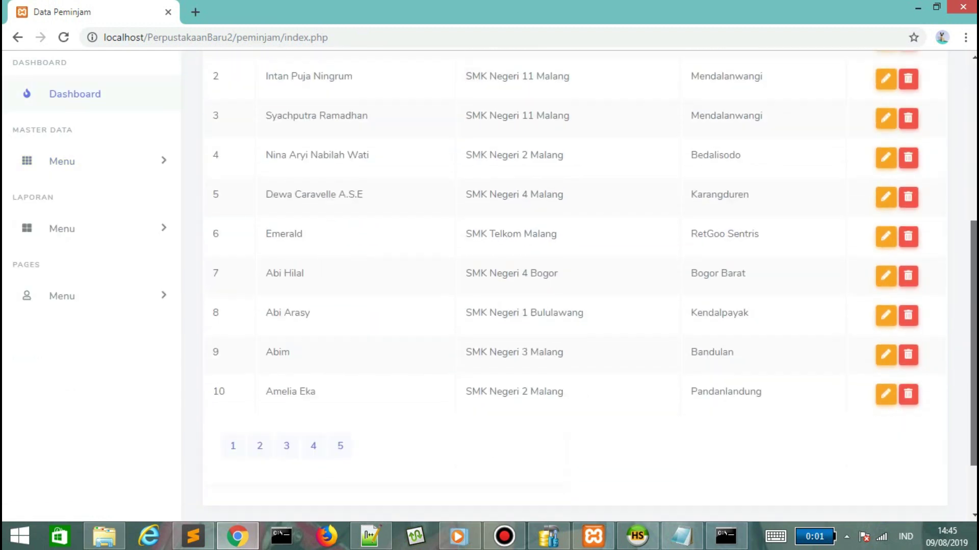
{"action": "scroll", "coordinate": [579, 285], "scroll_direction": "down", "scroll_amount": 1}
{"action": "left_click", "coordinate": [286, 419]}
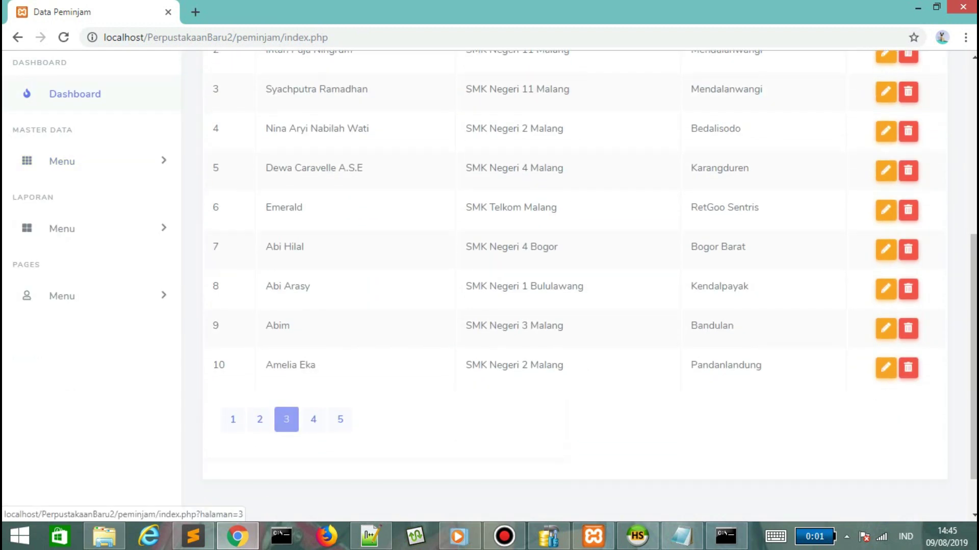
{"action": "scroll", "coordinate": [579, 286], "scroll_direction": "down", "scroll_amount": 6}
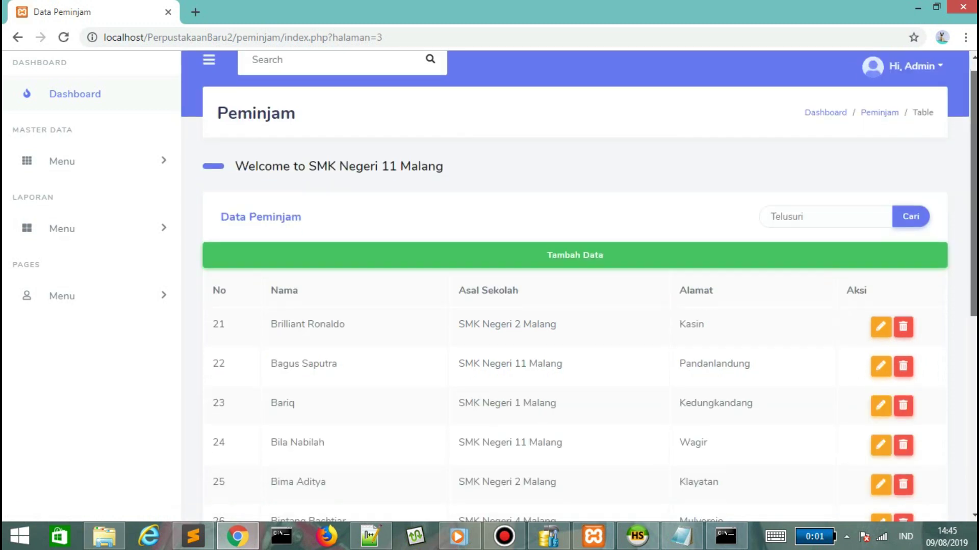
{"action": "left_click", "coordinate": [340, 402]}
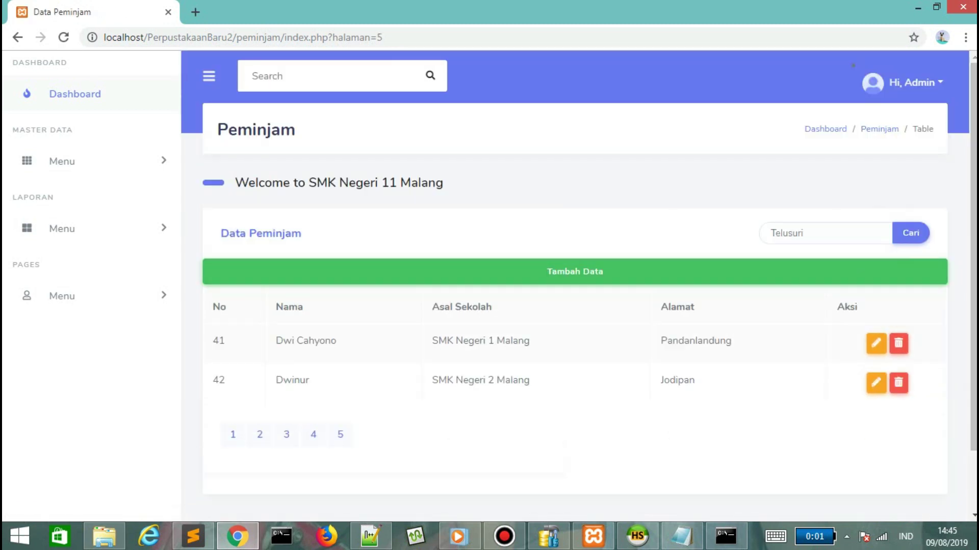
{"action": "left_click", "coordinate": [75, 93]}
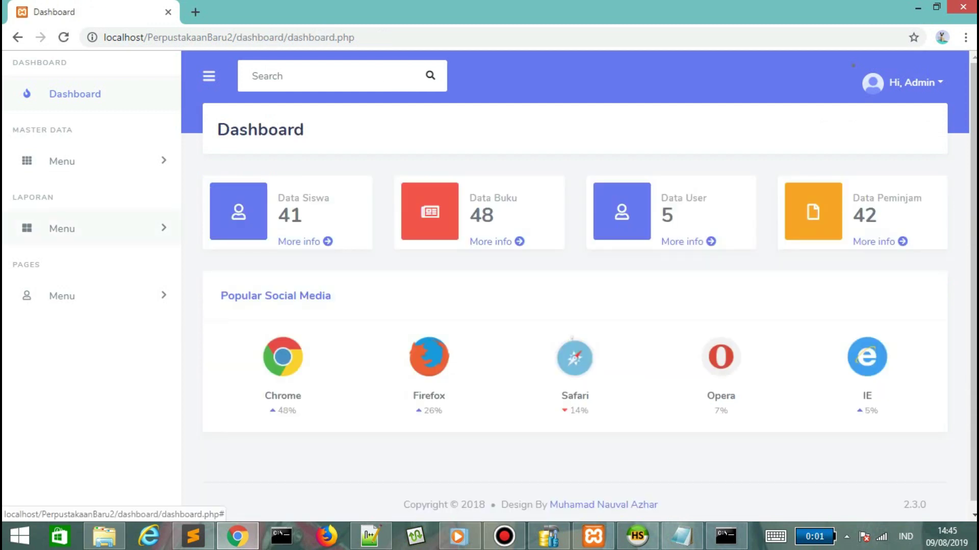
Open the Data Peminjaman loan report under Laporan.
{"action": "left_click", "coordinate": [61, 228]}
{"action": "left_click", "coordinate": [87, 258]}
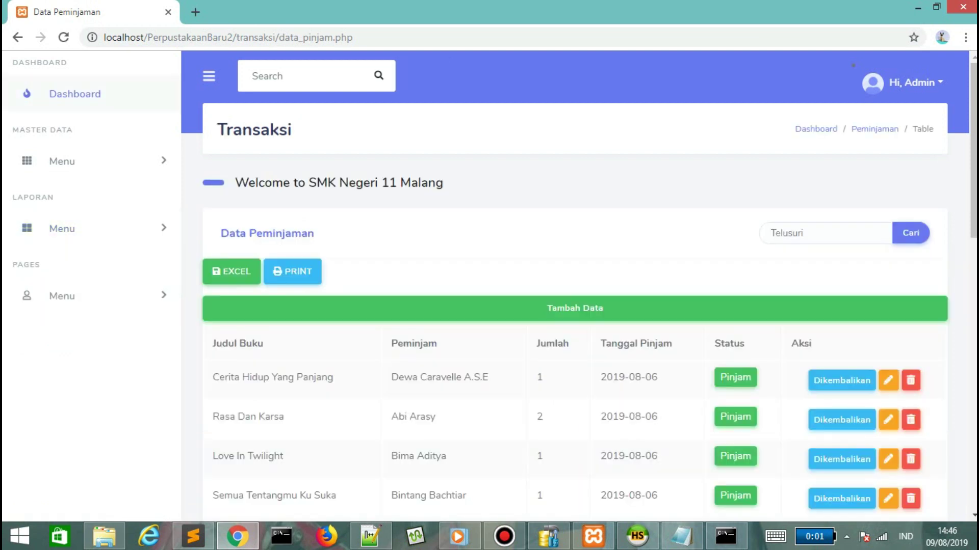
{"action": "scroll", "coordinate": [575, 286], "scroll_direction": "down", "scroll_amount": 1}
{"action": "scroll", "coordinate": [575, 285], "scroll_direction": "down", "scroll_amount": 10}
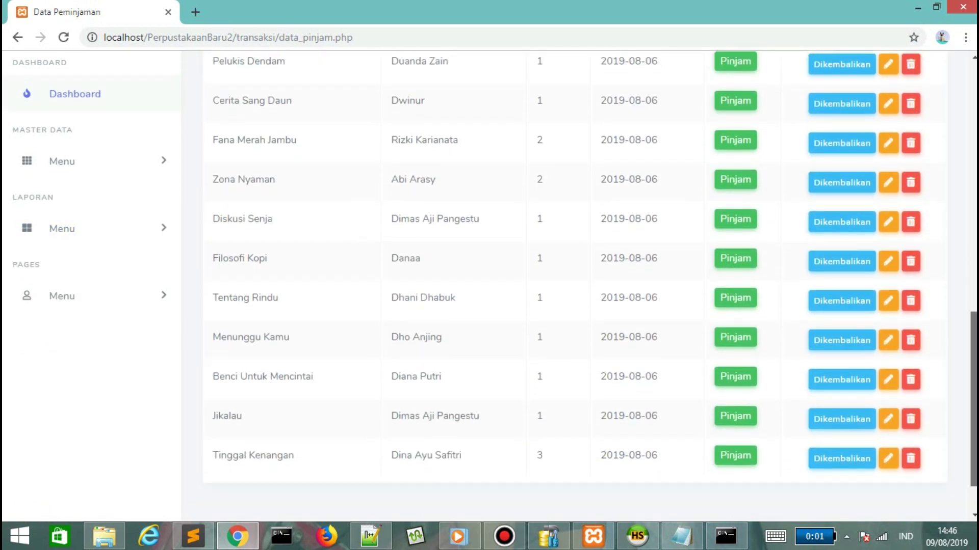
{"action": "scroll", "coordinate": [575, 286], "scroll_direction": "up", "scroll_amount": 8}
{"action": "scroll", "coordinate": [575, 285], "scroll_direction": "up", "scroll_amount": 1}
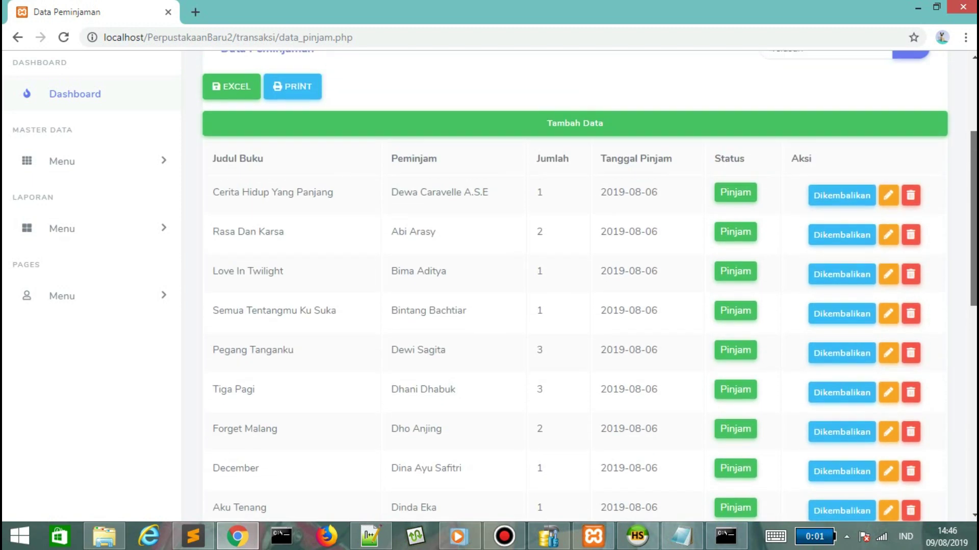
Add and save a loan of 2 copies of Intuisi Kebahagiaan for a chosen borrower.
{"action": "left_click", "coordinate": [575, 139]}
{"action": "left_click", "coordinate": [480, 168]}
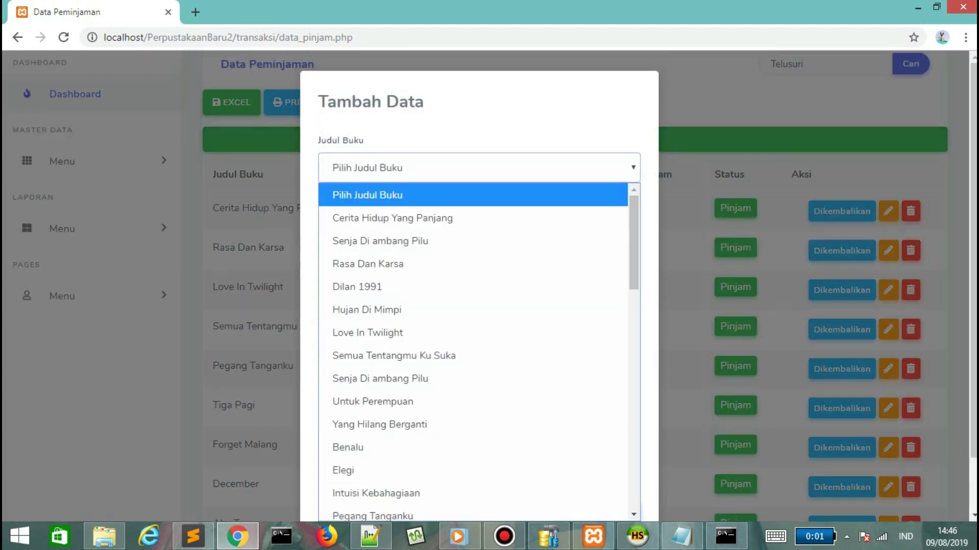
{"action": "left_click", "coordinate": [387, 491]}
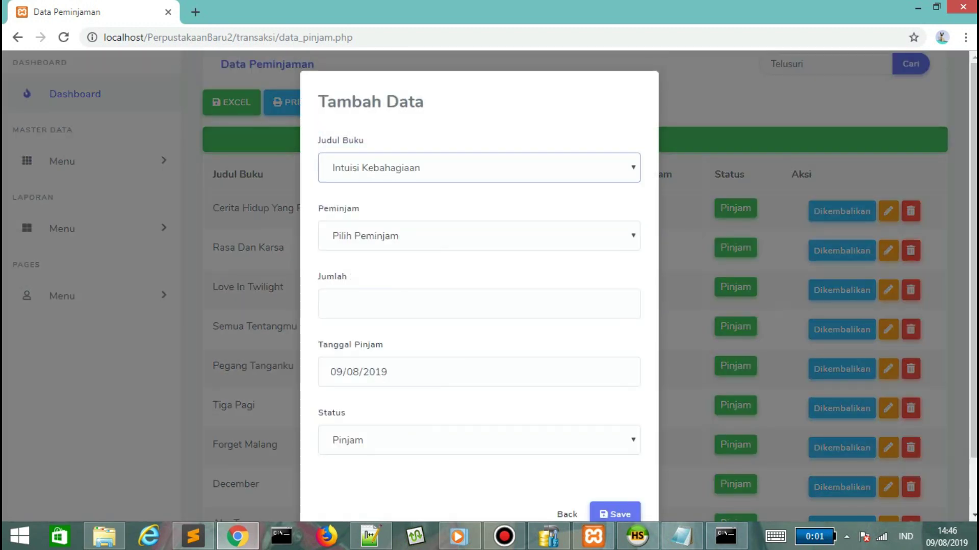
{"action": "left_click", "coordinate": [479, 236]}
{"action": "left_click", "coordinate": [357, 257]}
{"action": "left_click", "coordinate": [329, 305]}
{"action": "type", "text": "2"}
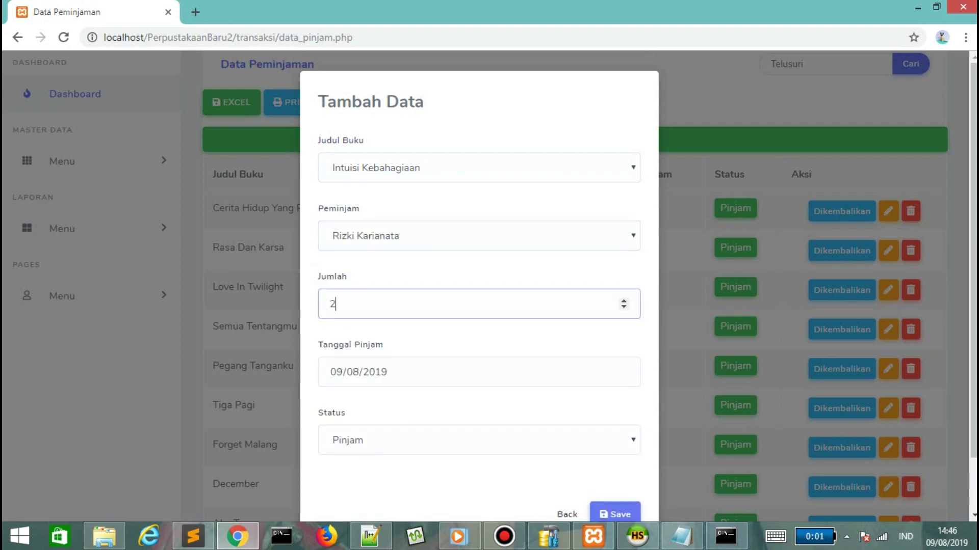
{"action": "left_click", "coordinate": [615, 514]}
{"action": "key", "text": "Return"}
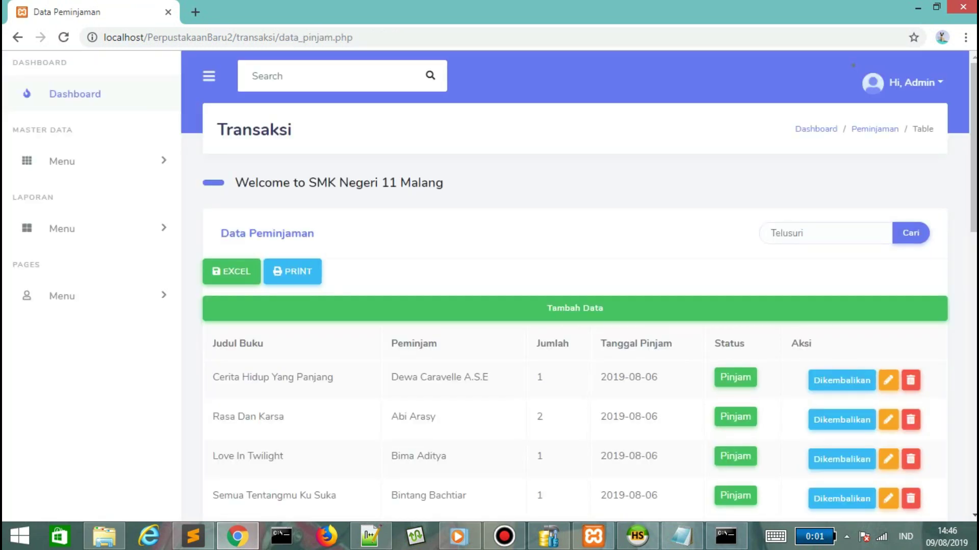
Search the loan records for 'in' and look through the results.
{"action": "left_click", "coordinate": [815, 233]}
{"action": "type", "text": "in"}
{"action": "key", "text": "Return"}
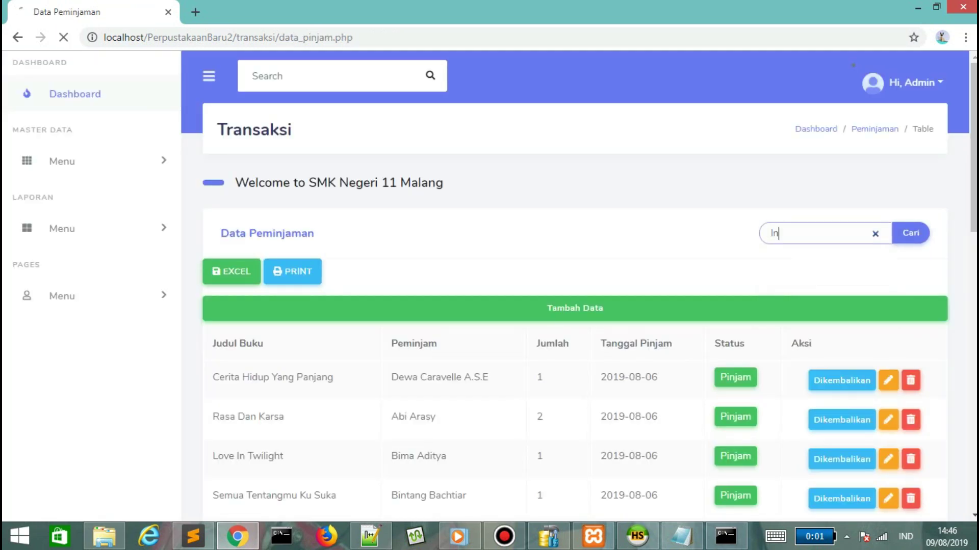
{"action": "scroll", "coordinate": [911, 408], "scroll_direction": "down", "scroll_amount": 3}
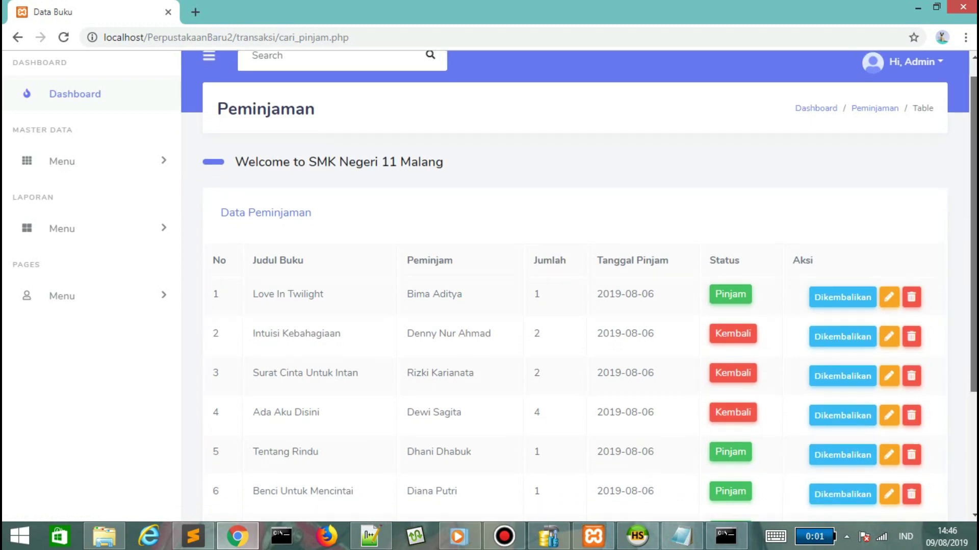
{"action": "scroll", "coordinate": [265, 182], "scroll_direction": "up", "scroll_amount": 2}
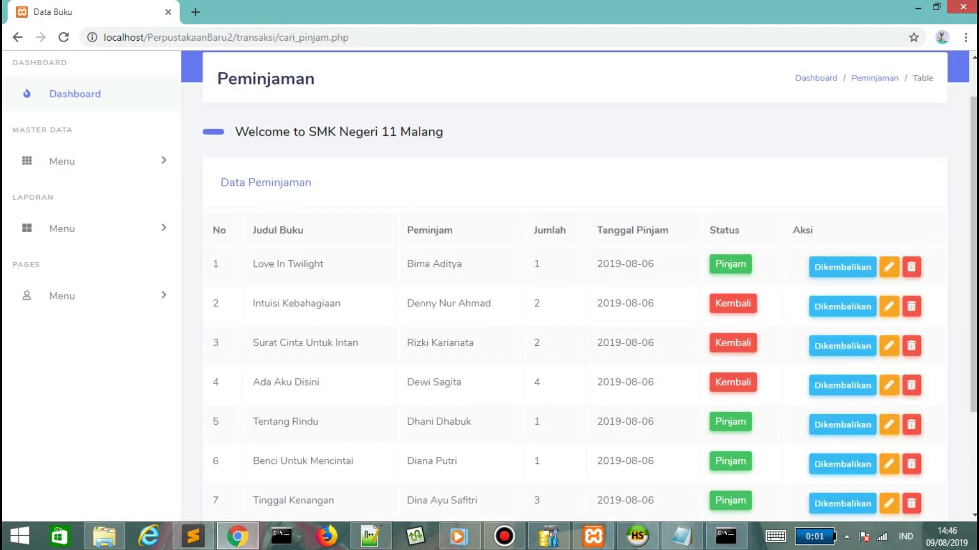
In the full loan list, reassign the Intuisi Kebahagiaan loan to another borrower and save.
{"action": "left_click", "coordinate": [266, 182]}
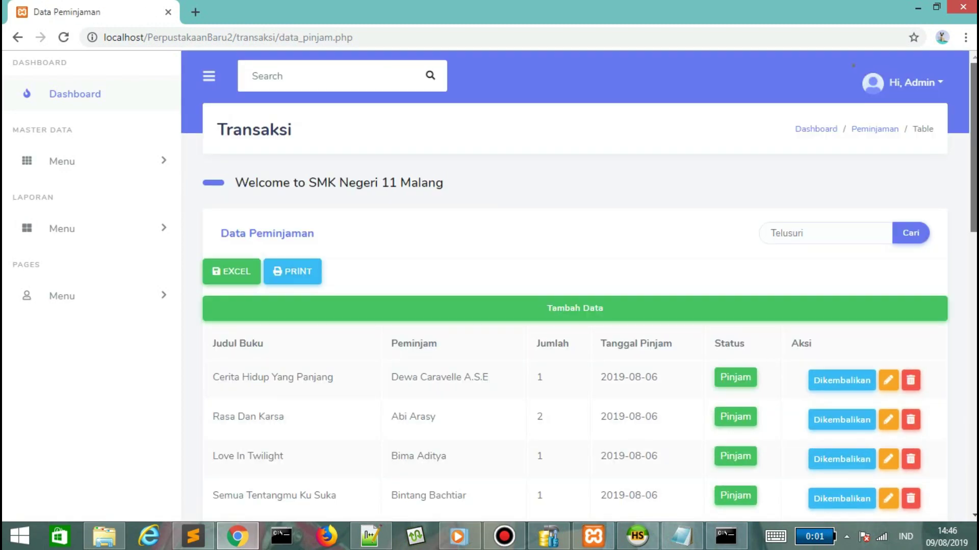
{"action": "scroll", "coordinate": [576, 286], "scroll_direction": "down", "scroll_amount": 15}
{"action": "scroll", "coordinate": [867, 397], "scroll_direction": "down", "scroll_amount": 2}
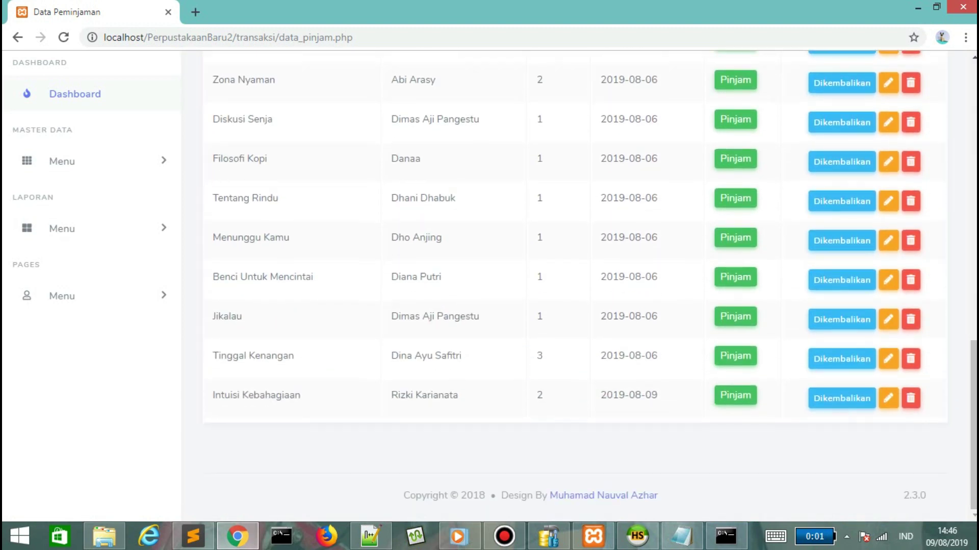
{"action": "left_click", "coordinate": [888, 397]}
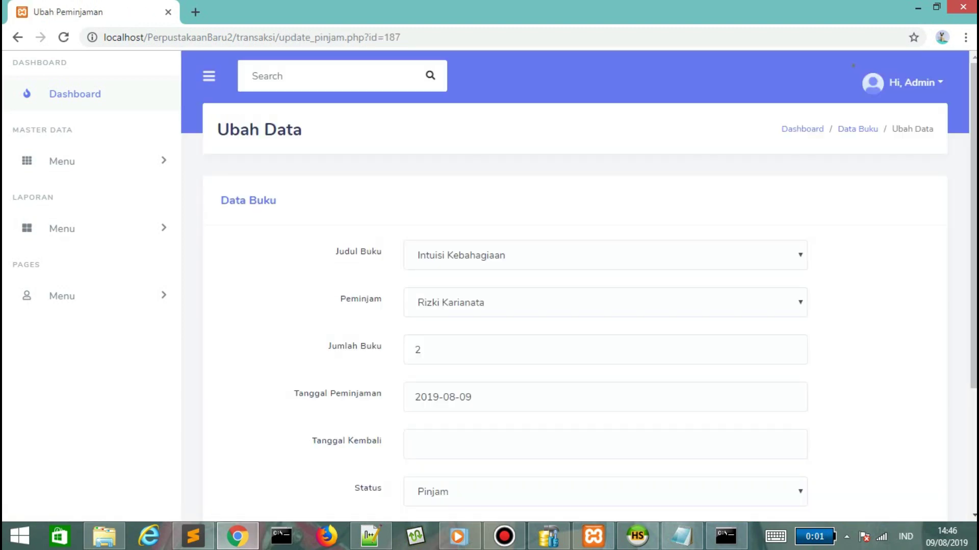
{"action": "left_click", "coordinate": [605, 303]}
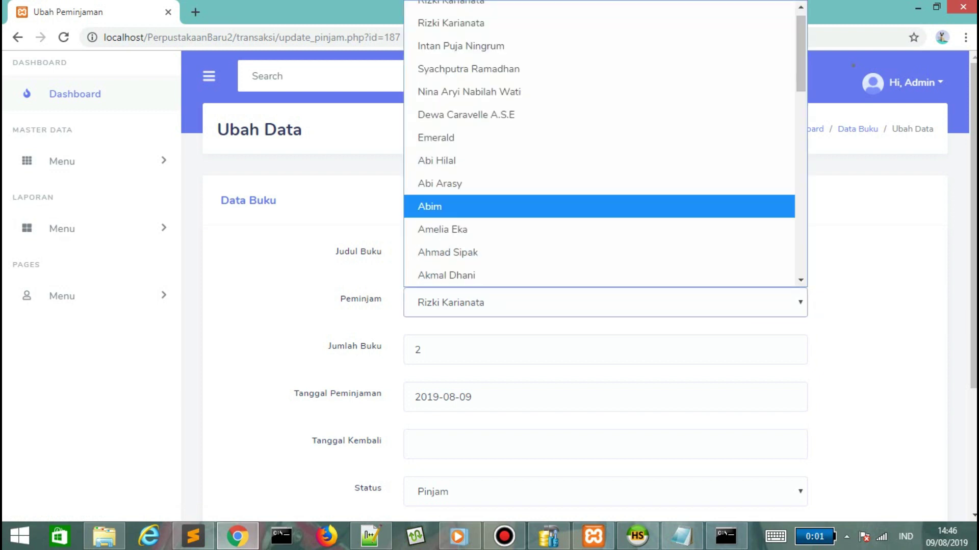
{"action": "left_click", "coordinate": [590, 139]}
{"action": "scroll", "coordinate": [590, 139], "scroll_direction": "down", "scroll_amount": 3}
{"action": "left_click", "coordinate": [474, 361]}
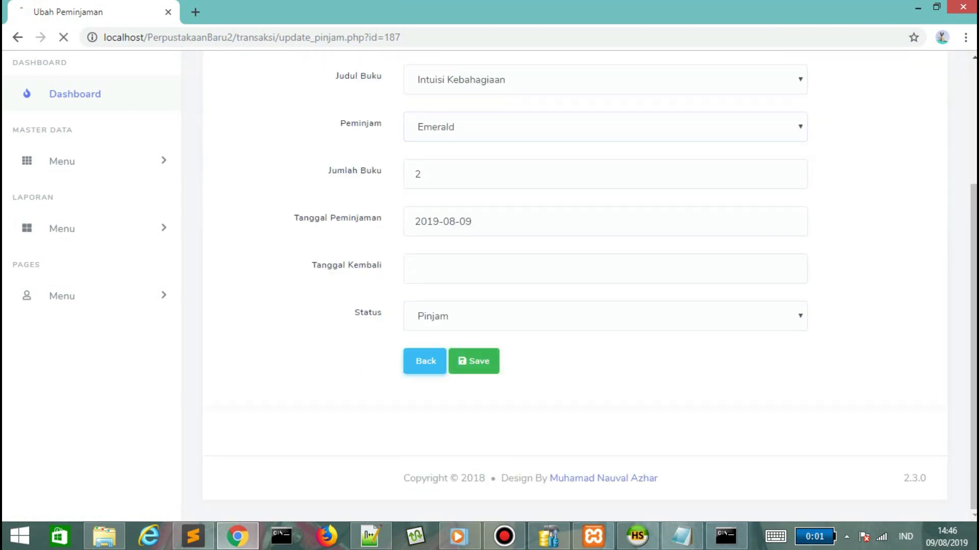
{"action": "key", "text": "Return"}
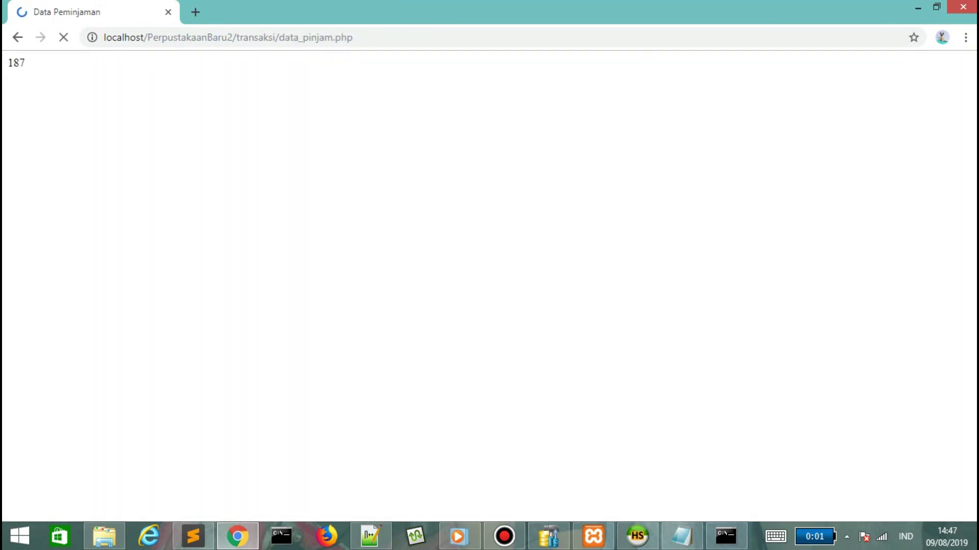
Delete the Intuisi Kebahagiaan loan and confirm the deletion.
{"action": "scroll", "coordinate": [579, 286], "scroll_direction": "down", "scroll_amount": 15}
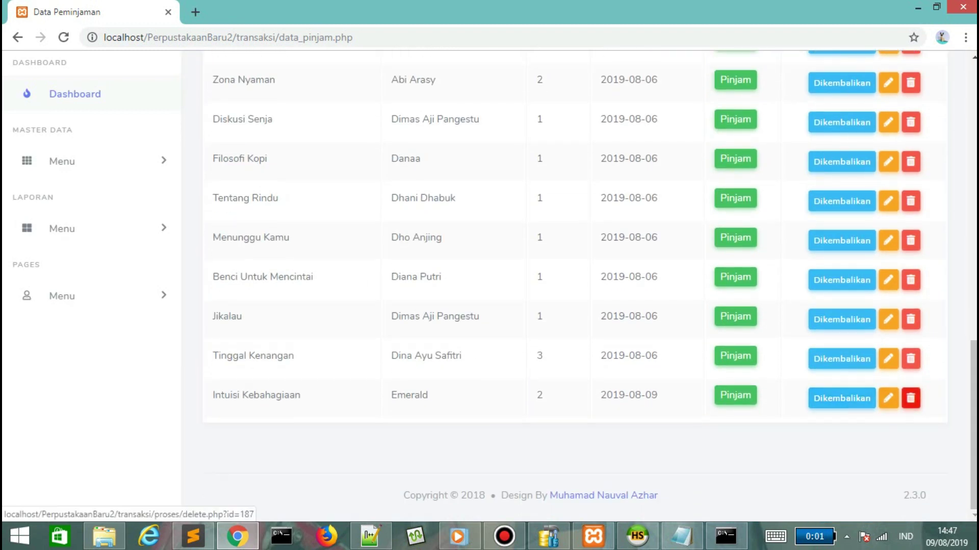
{"action": "left_click", "coordinate": [910, 398]}
{"action": "key", "text": "Return"}
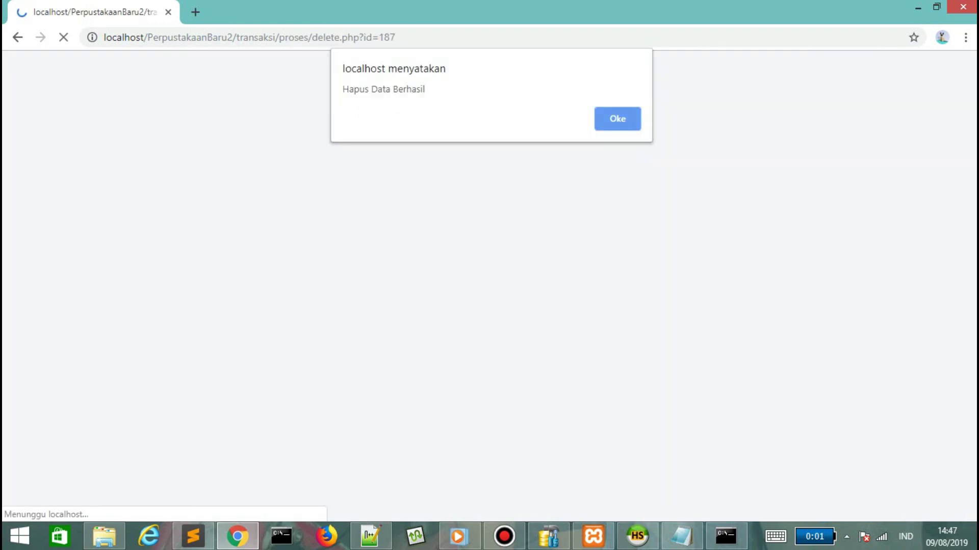
{"action": "key", "text": "Return"}
Mark the Tinggal Kenangan loan as returned, save it, and review the Data Pengembalian list.
{"action": "scroll", "coordinate": [579, 286], "scroll_direction": "down", "scroll_amount": 15}
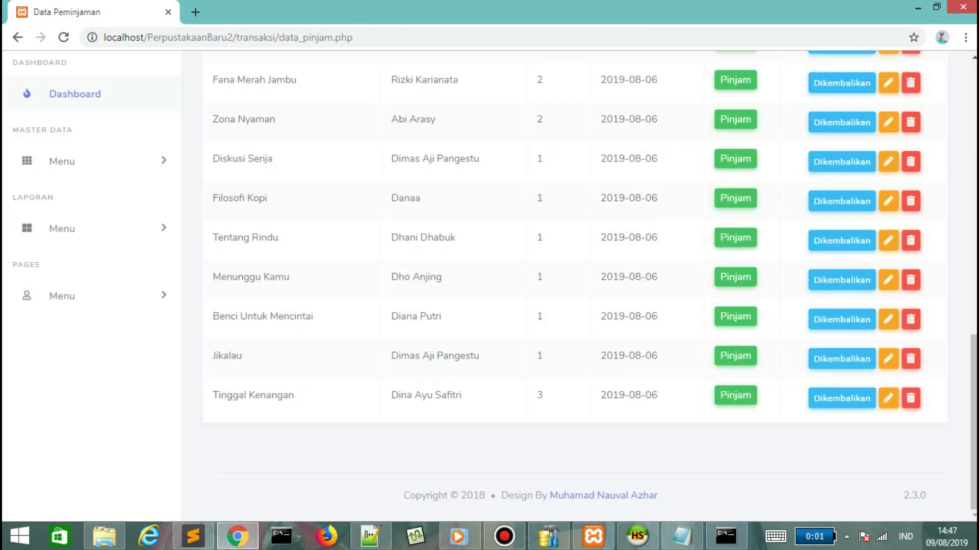
{"action": "left_click", "coordinate": [842, 398]}
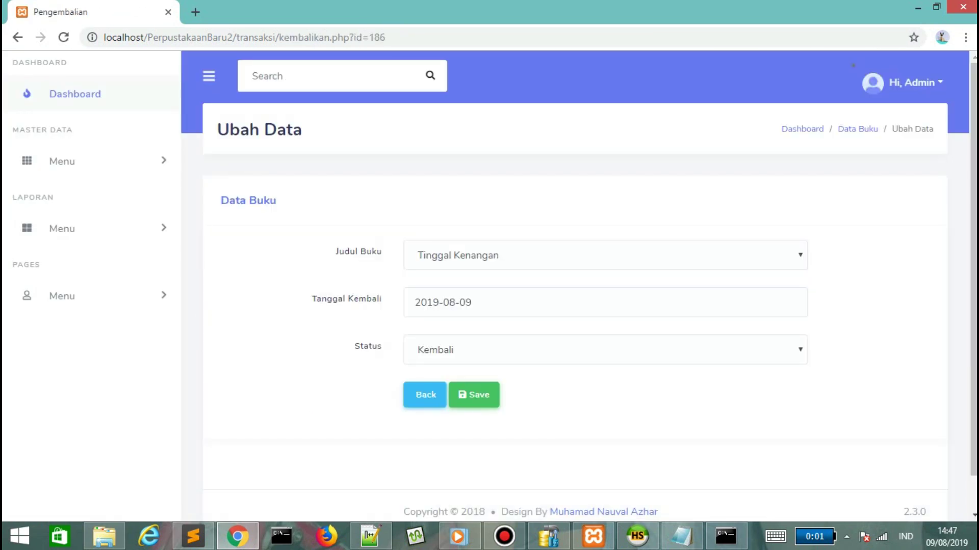
{"action": "key", "text": "Return"}
{"action": "key", "text": "Return"}
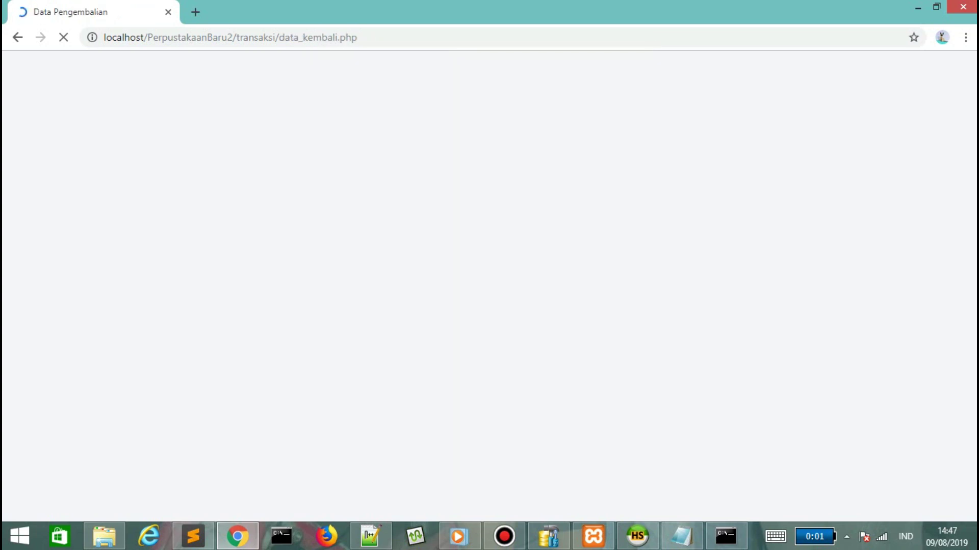
{"action": "scroll", "coordinate": [578, 287], "scroll_direction": "down", "scroll_amount": 8}
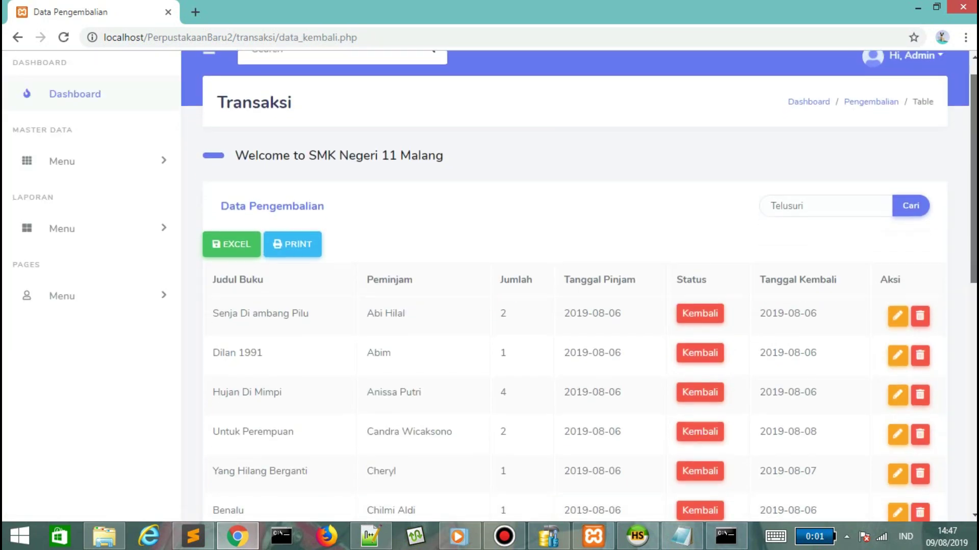
{"action": "scroll", "coordinate": [578, 287], "scroll_direction": "up", "scroll_amount": 8}
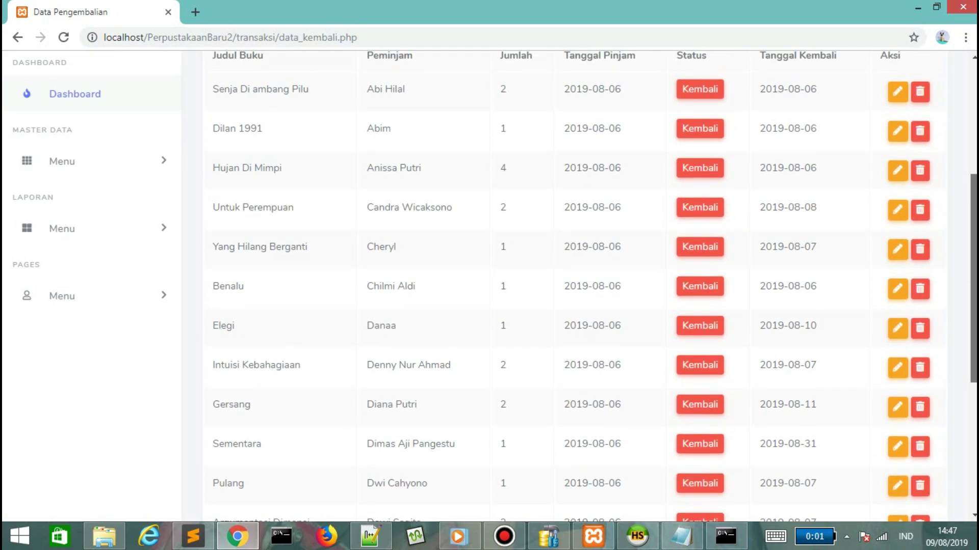
Export the returns to Data Kembali.xls, try opening it in Excel, and dismiss the error.
{"action": "left_click", "coordinate": [231, 259]}
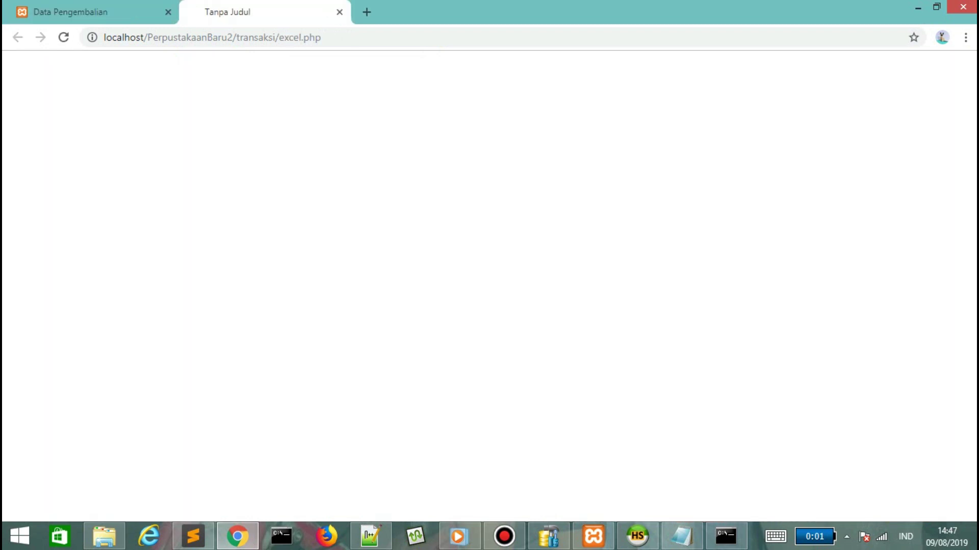
{"action": "key", "text": "ctrl+j"}
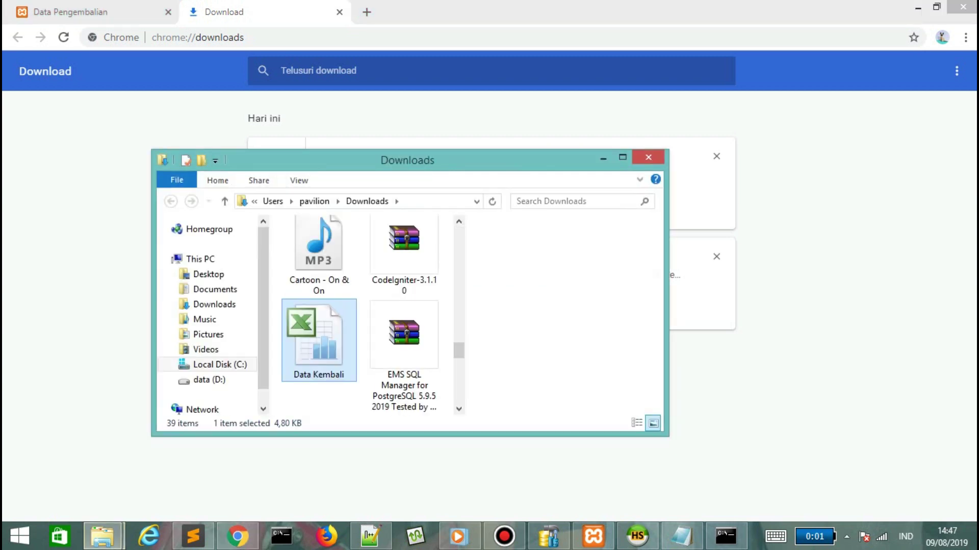
{"action": "key", "text": "Return"}
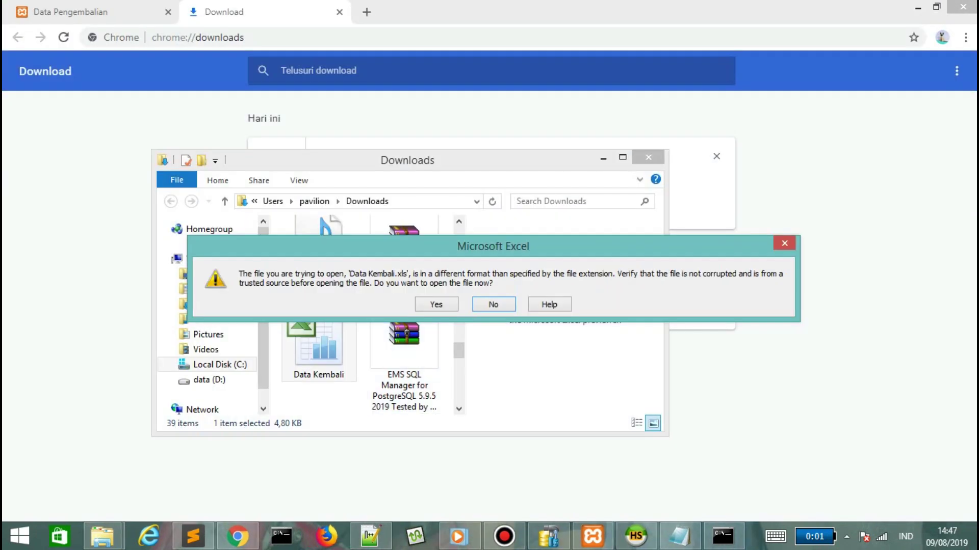
{"action": "key", "text": "Return"}
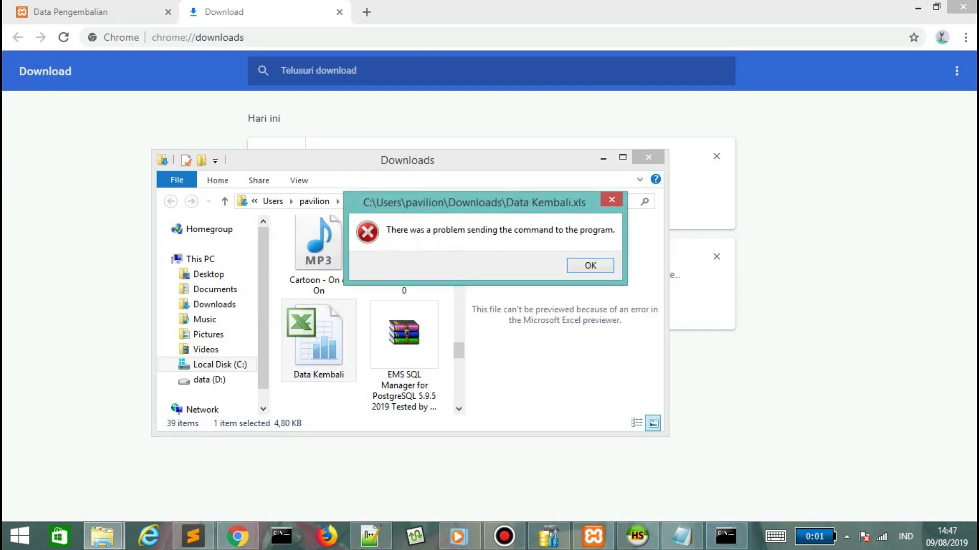
{"action": "key", "text": "Return"}
{"action": "key", "text": "alt+Tab"}
{"action": "key", "text": "ctrl+shift+Tab"}
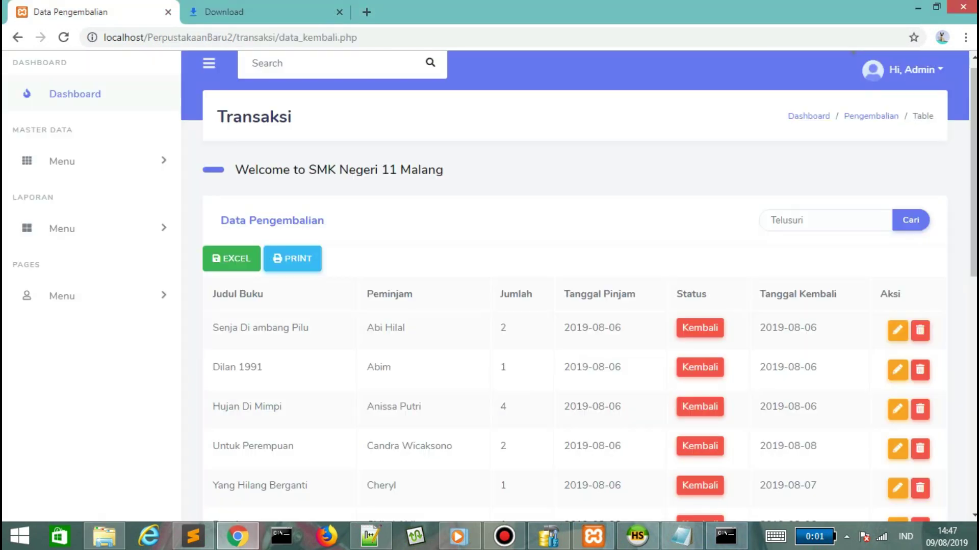
Export the LAPORAN Data Peminjaman report and open Data Kembali (1).xls in Excel despite the format warning.
{"action": "left_click", "coordinate": [62, 229]}
{"action": "left_click", "coordinate": [86, 258]}
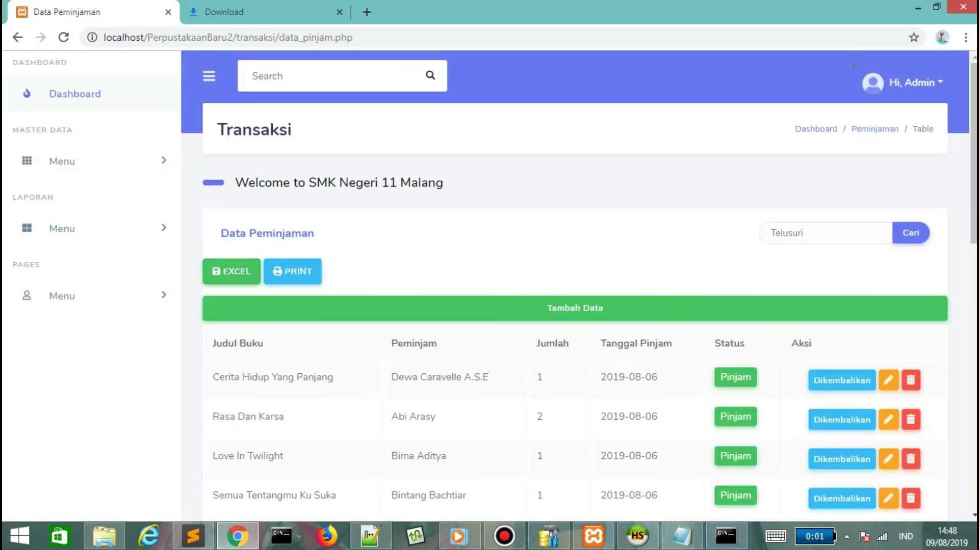
{"action": "left_click", "coordinate": [232, 271]}
{"action": "key", "text": "ctrl+j"}
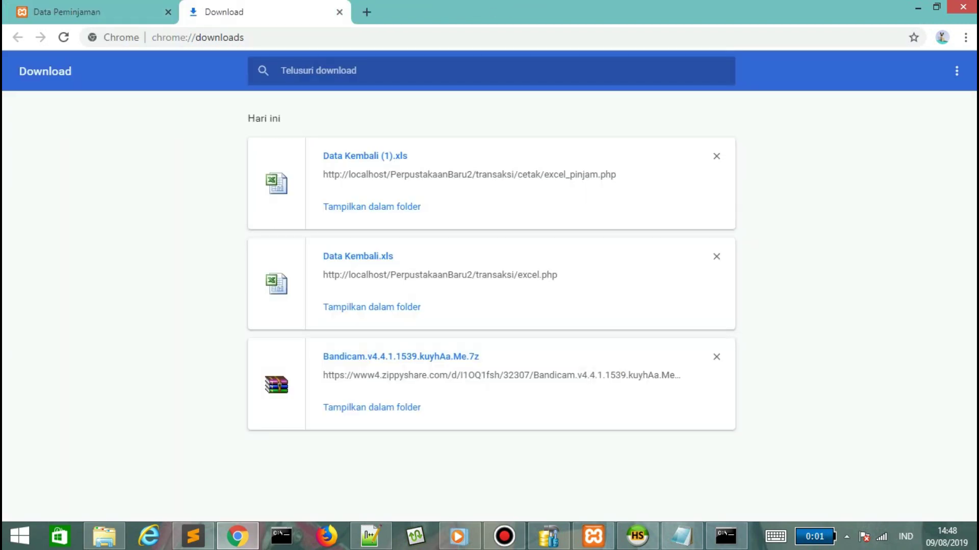
{"action": "left_click", "coordinate": [372, 207]}
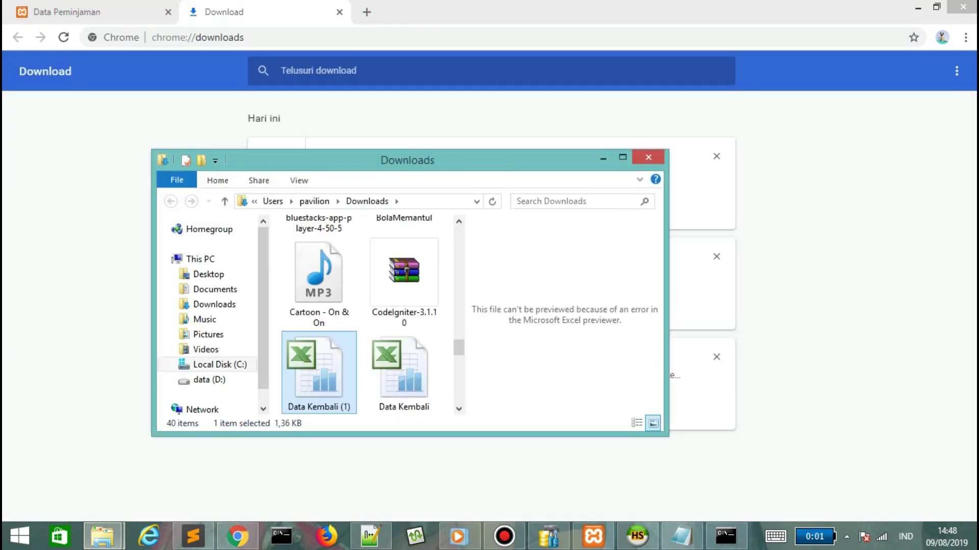
{"action": "left_click", "coordinate": [437, 304]}
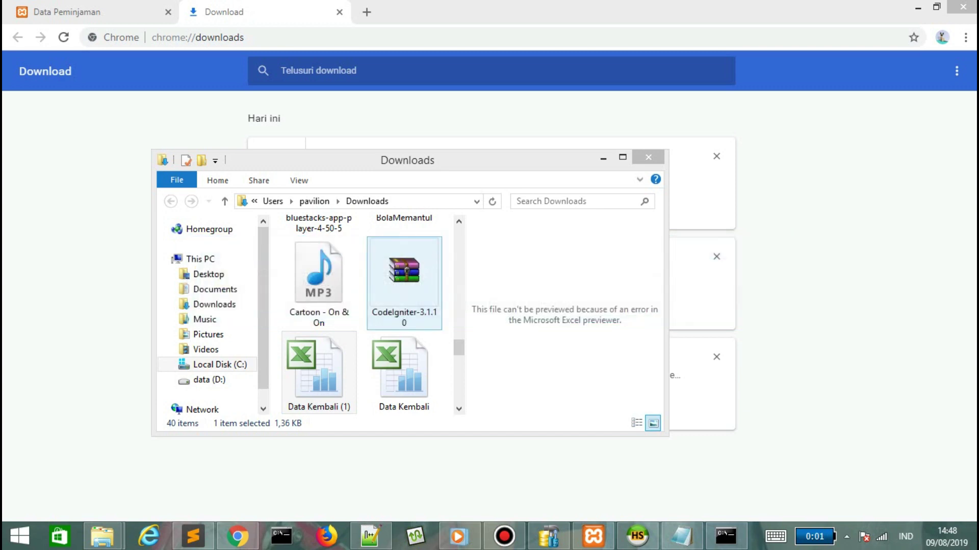
{"action": "key", "text": "Return"}
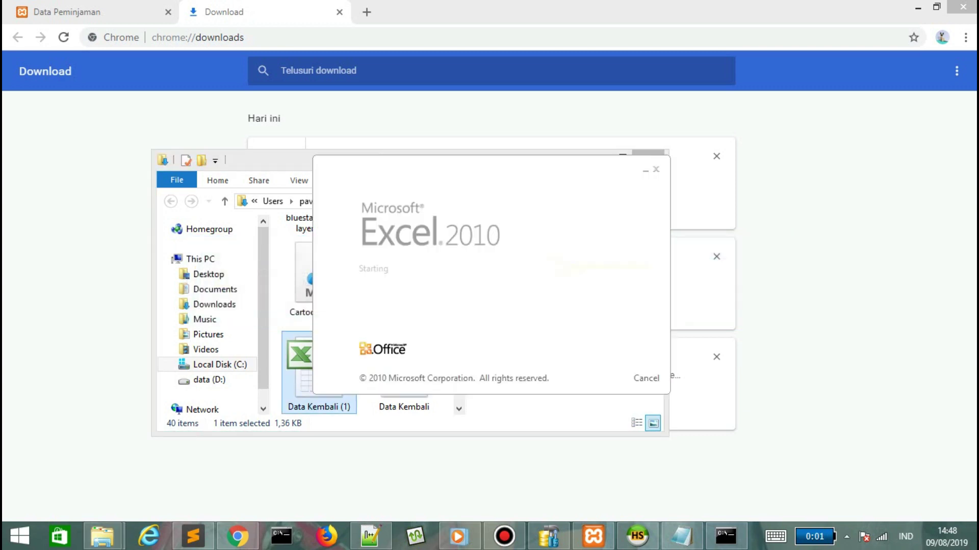
{"action": "key", "text": "Return"}
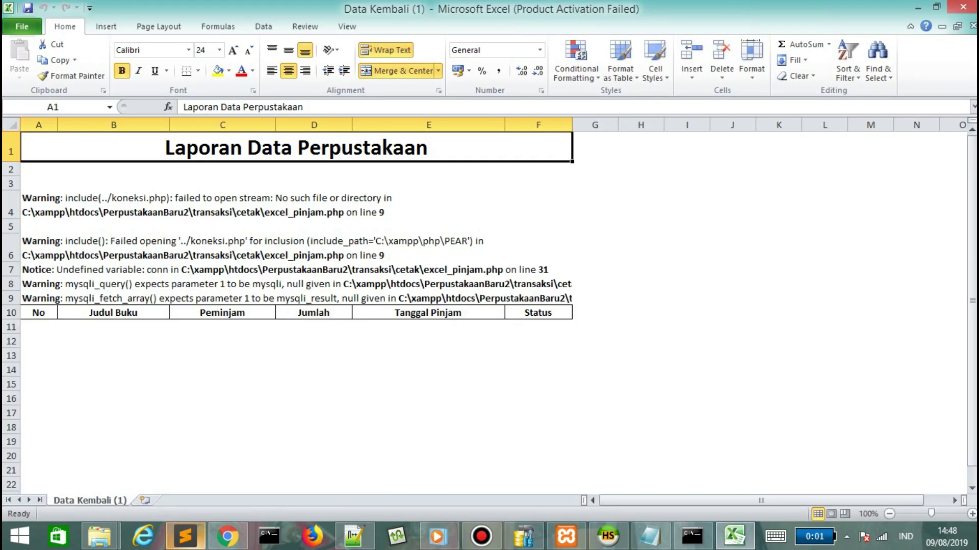
{"action": "left_click", "coordinate": [185, 537]}
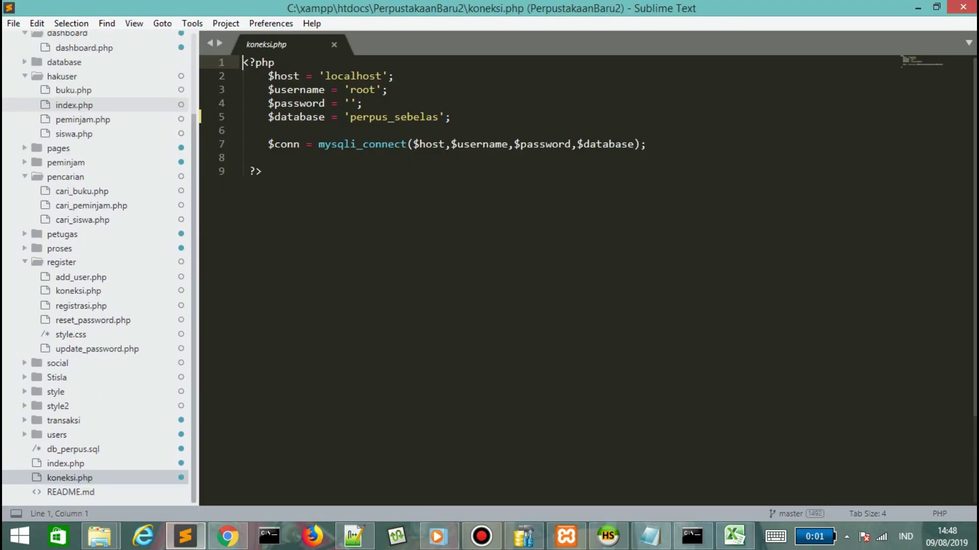
Collapse the project tree, add 'a yang' to the Notepad notes, and close the Office activation notice.
{"action": "key", "text": "Left"}
{"action": "key", "text": "Left"}
{"action": "key", "text": "Up"}
{"action": "key", "text": "Up"}
{"action": "key", "text": "Up"}
{"action": "key", "text": "Up"}
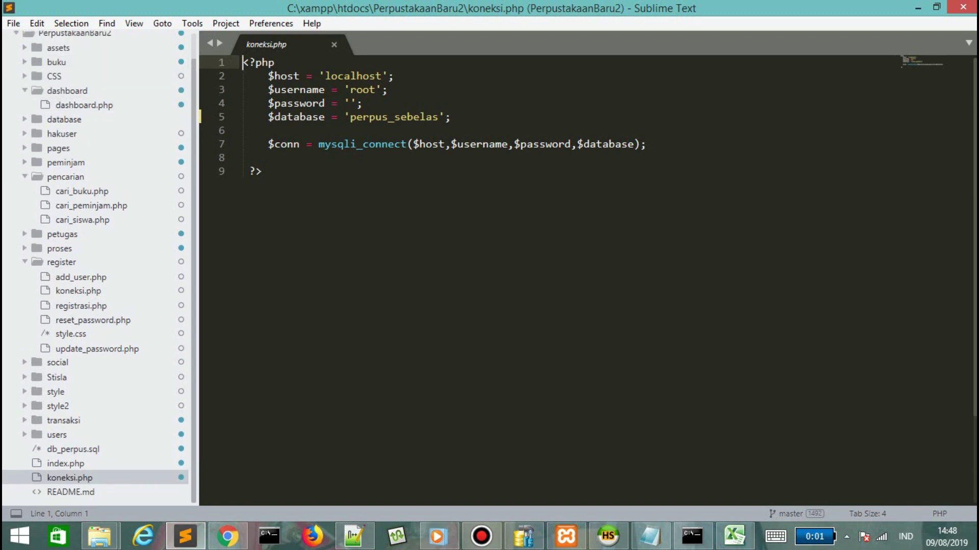
{"action": "left_click", "coordinate": [650, 536]}
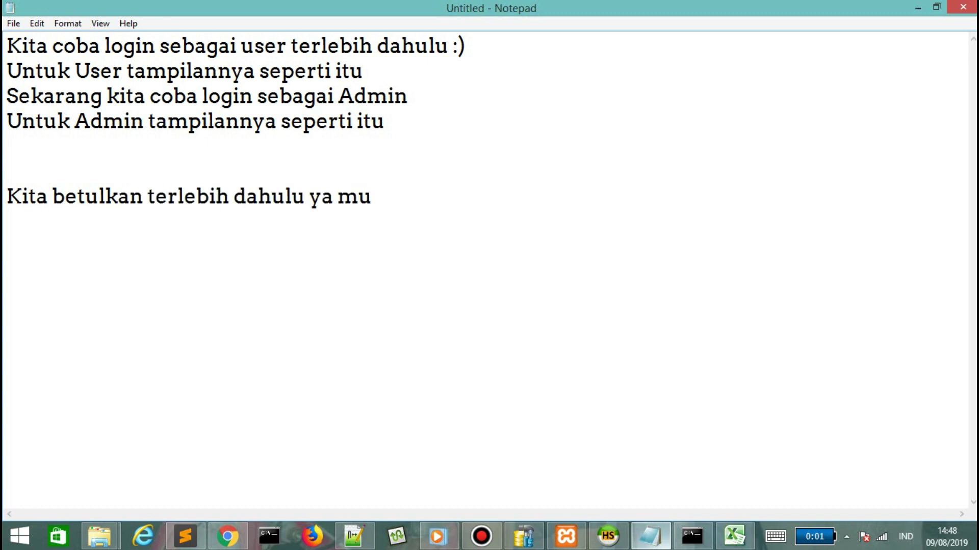
{"action": "type", "text": "a yang error :v"}
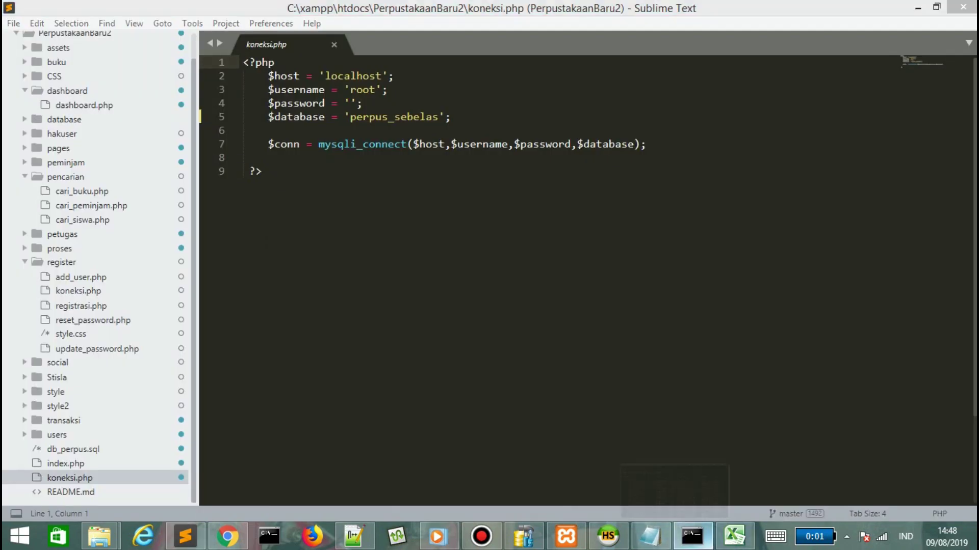
{"action": "left_click", "coordinate": [692, 535]}
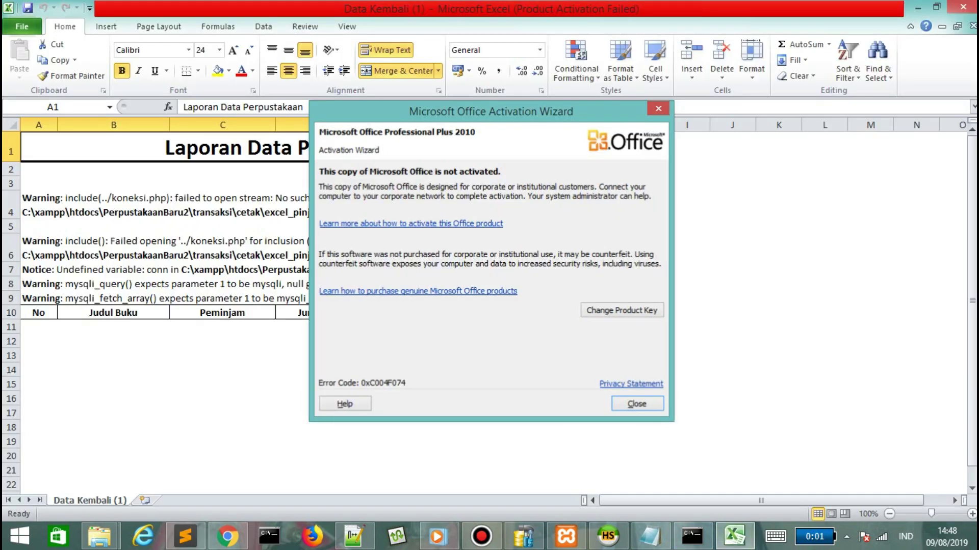
{"action": "left_click", "coordinate": [658, 108]}
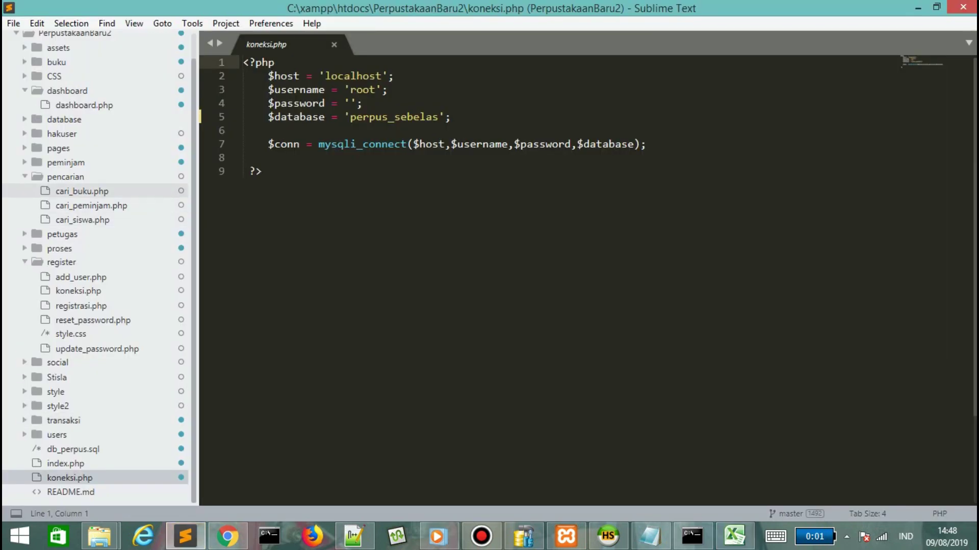
In transaksi > cetak > excel_pinjam.php, change line 9's include to ../../koneksi.php and save.
{"action": "left_click", "coordinate": [61, 246]}
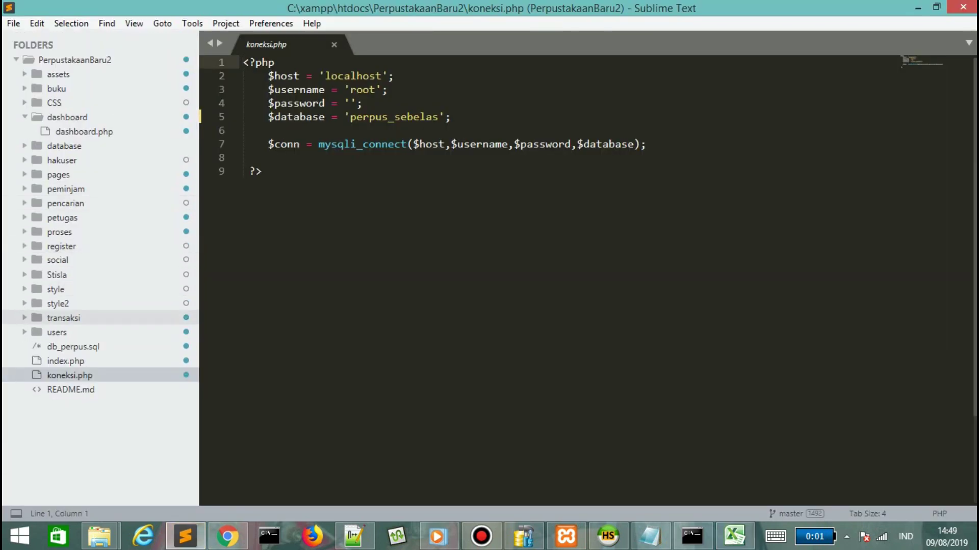
{"action": "left_click", "coordinate": [63, 318]}
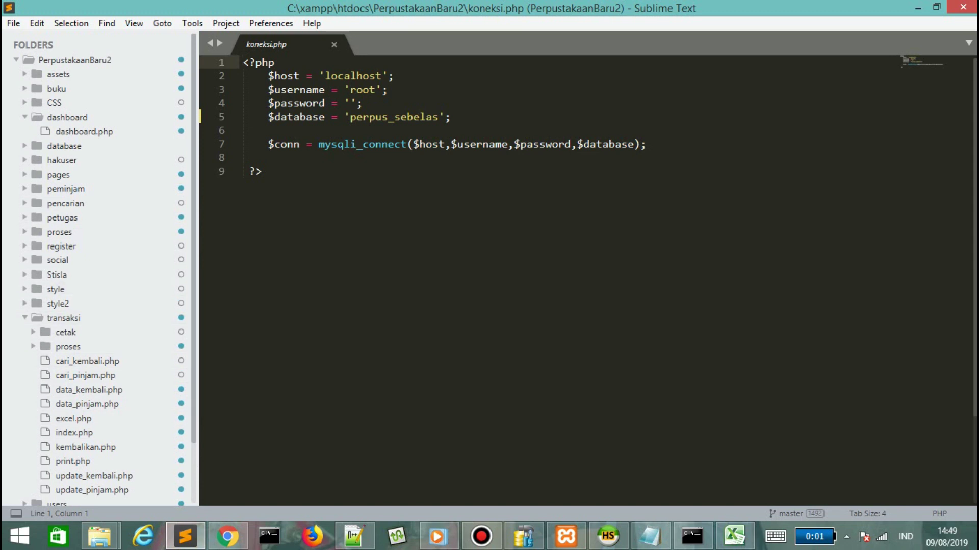
{"action": "left_click", "coordinate": [65, 332]}
{"action": "left_click", "coordinate": [97, 347]}
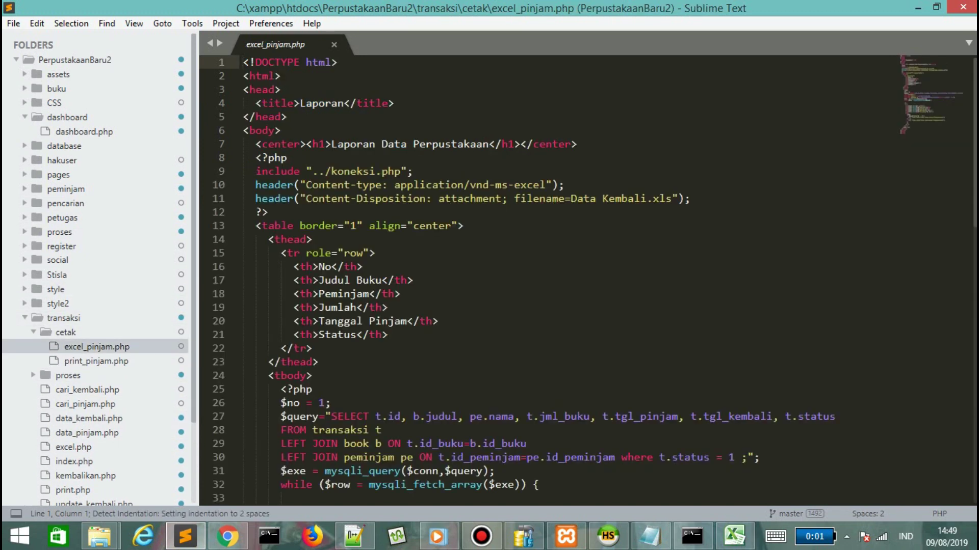
{"action": "left_click", "coordinate": [331, 171]}
{"action": "type", "text": "../"}
{"action": "key", "text": "ctrl+s"}
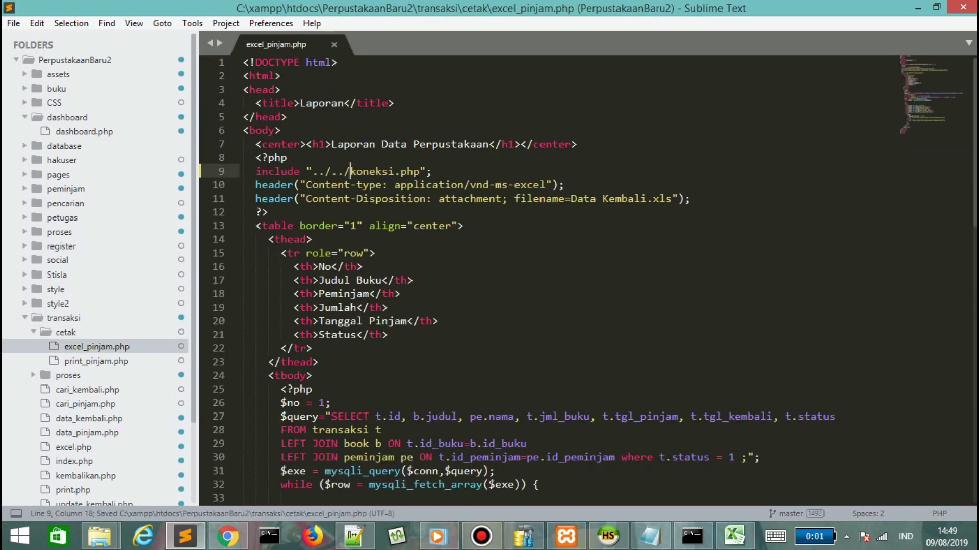
{"action": "key", "text": "alt+Tab"}
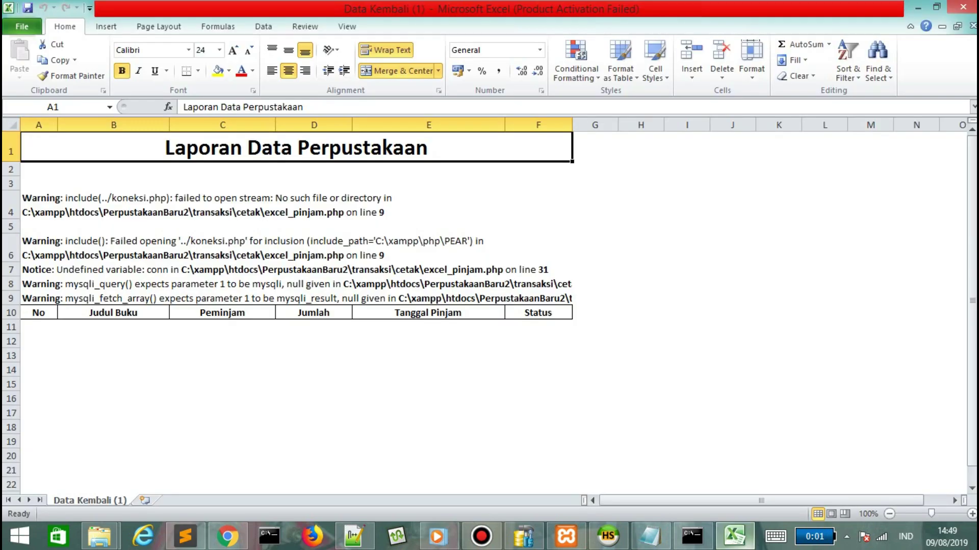
Re-export the loan data to Excel and try opening Data Kembali (1) from the Downloads folder.
{"action": "key", "text": "alt+Tab"}
{"action": "key", "text": "alt+Tab"}
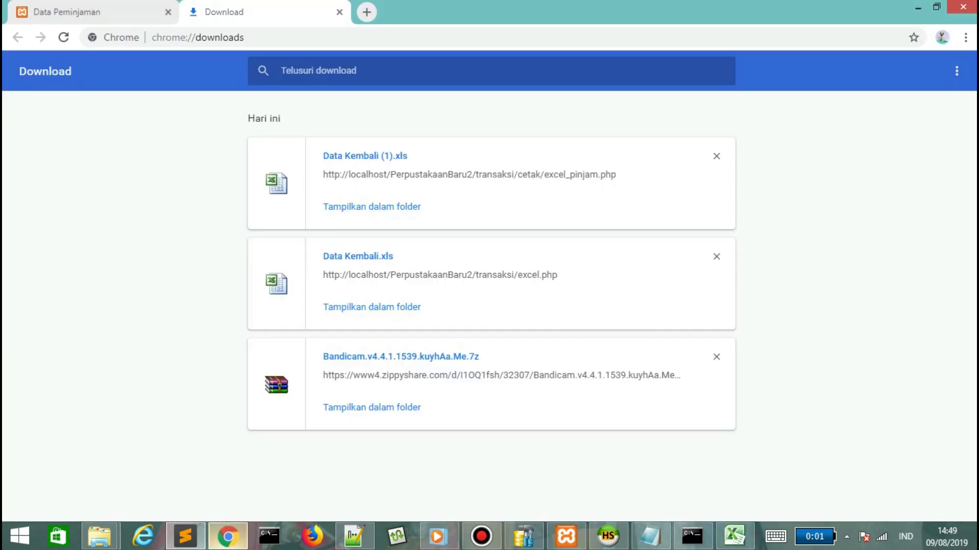
{"action": "key", "text": "ctrl+Tab"}
{"action": "left_click", "coordinate": [232, 271]}
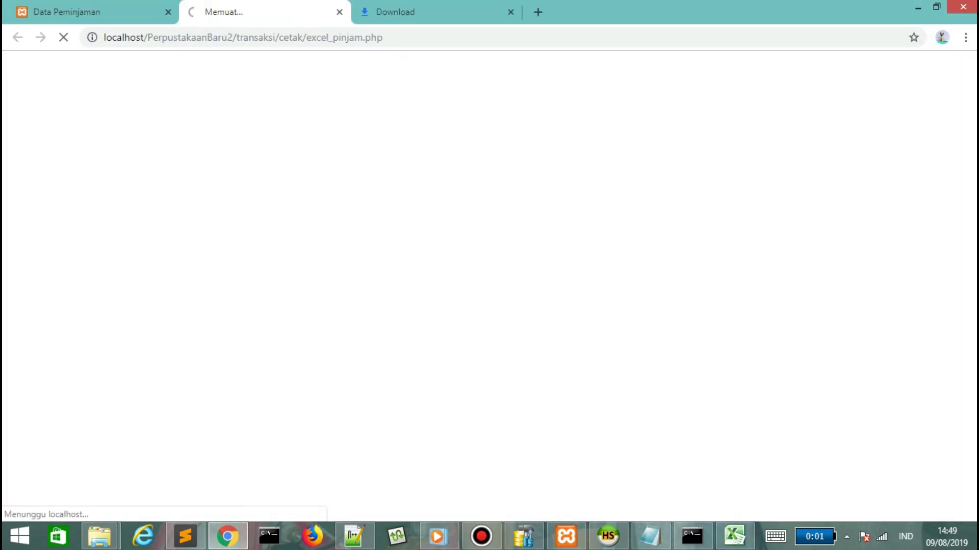
{"action": "key", "text": "alt+Tab"}
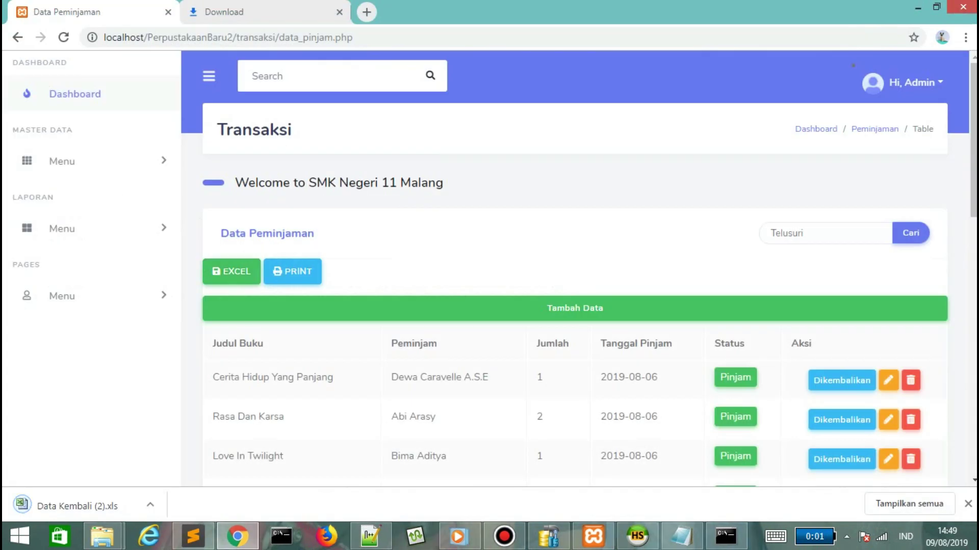
{"action": "key", "text": "ctrl+Tab"}
{"action": "left_click", "coordinate": [372, 307]}
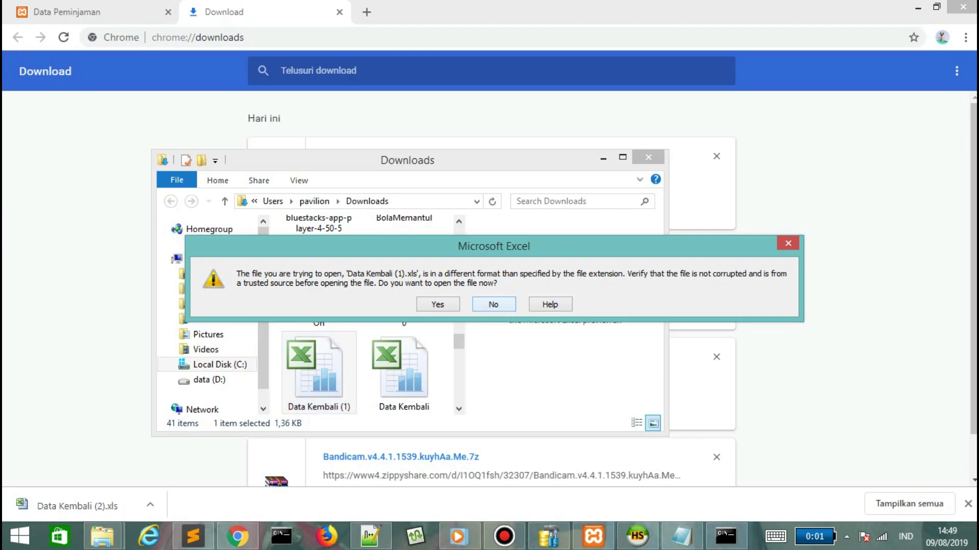
{"action": "key", "text": "Return"}
{"action": "double_click", "coordinate": [314, 370]}
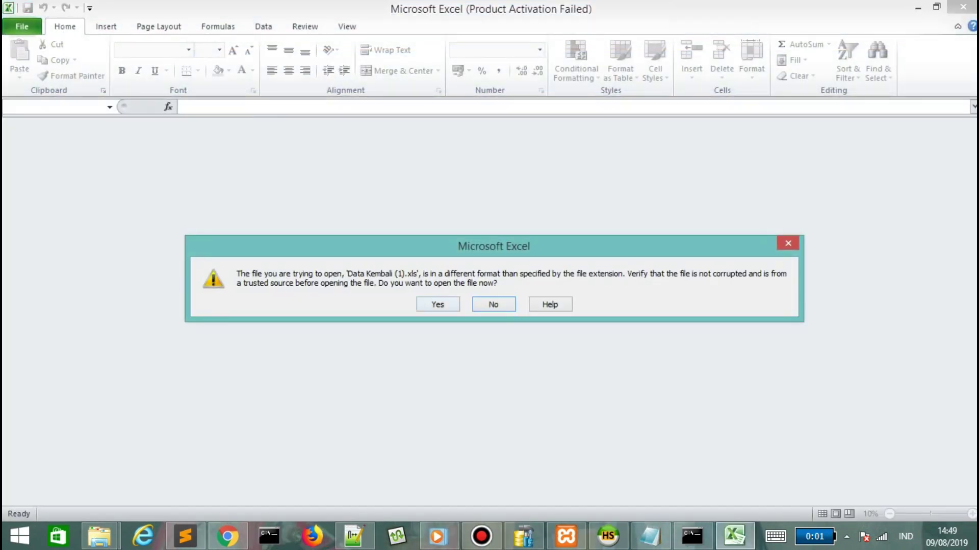
{"action": "key", "text": "Return"}
Close Excel, clear old downloads, and open Data Kembali (2) in Excel despite the format warning.
{"action": "left_click", "coordinate": [962, 7]}
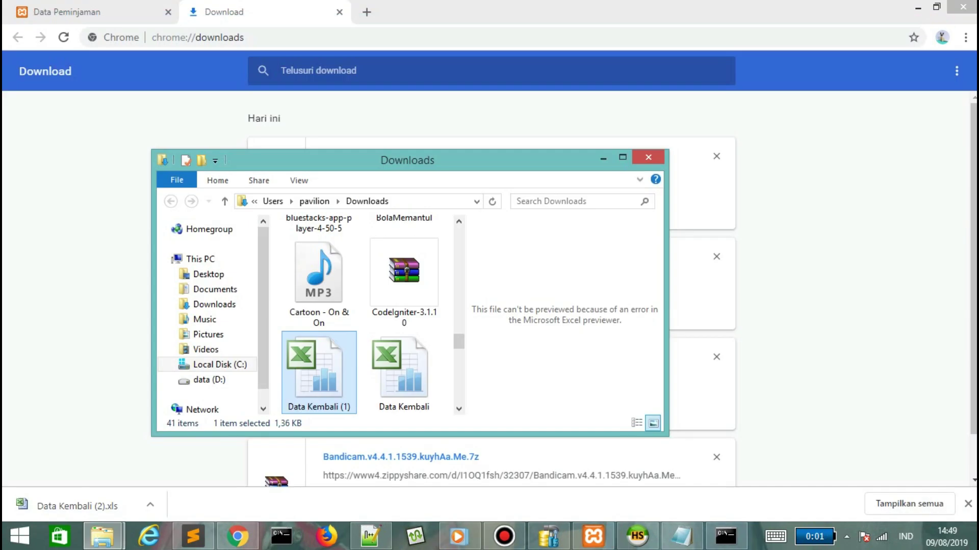
{"action": "left_click", "coordinate": [649, 158]}
{"action": "left_click", "coordinate": [716, 257]}
{"action": "double_click", "coordinate": [716, 257]}
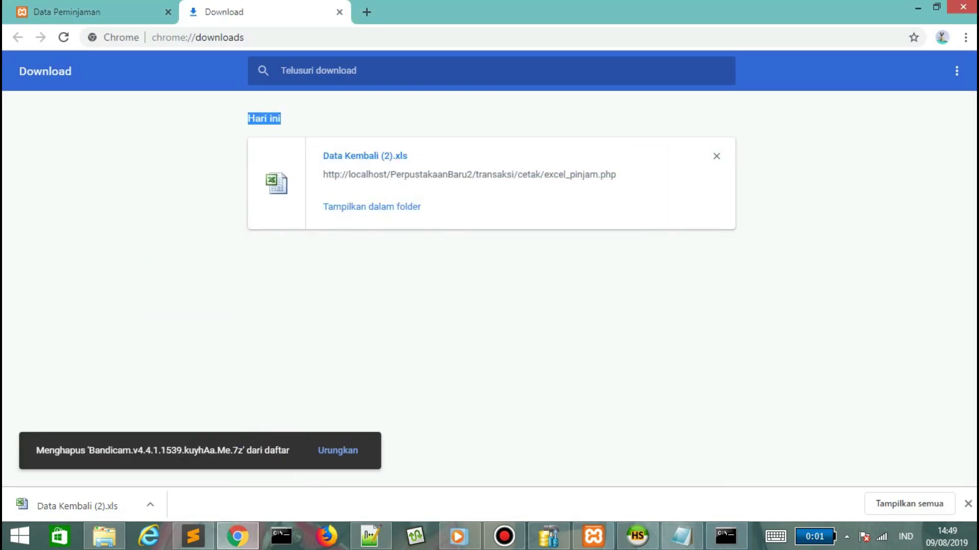
{"action": "left_click", "coordinate": [372, 206]}
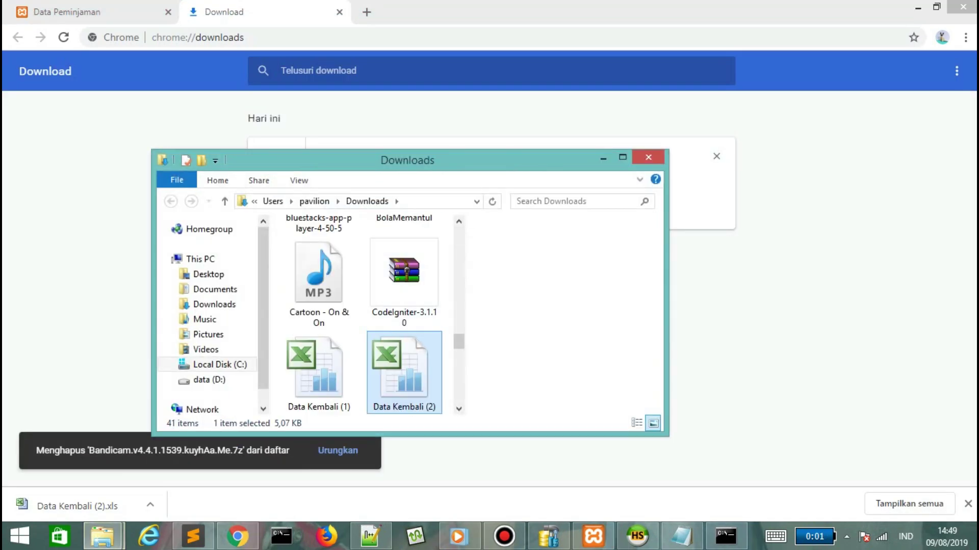
{"action": "double_click", "coordinate": [402, 363]}
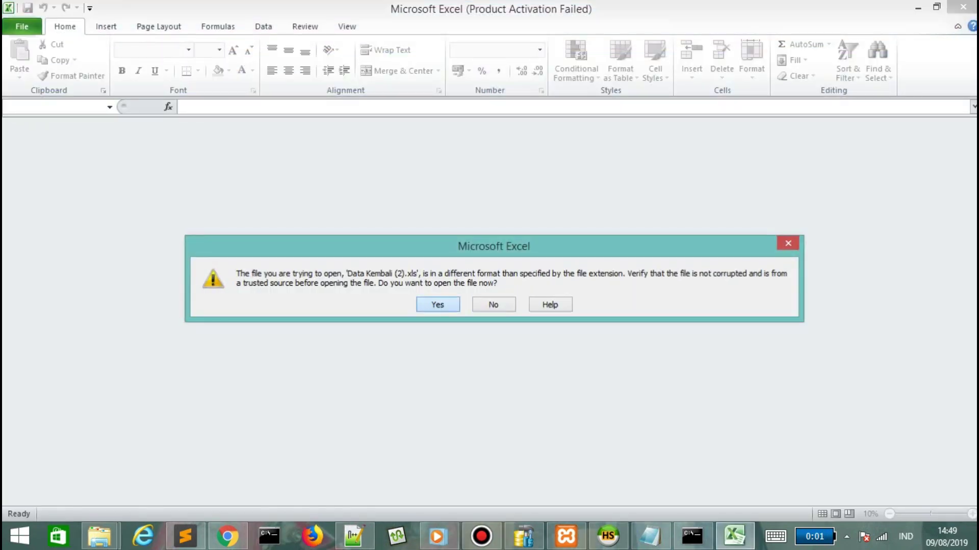
{"action": "left_click", "coordinate": [438, 305]}
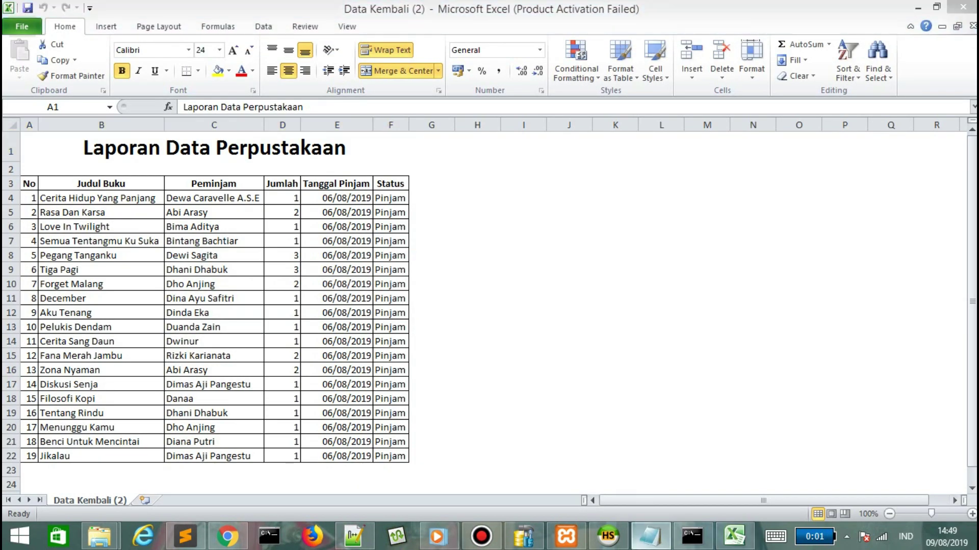
Check the exported 19-loan spreadsheet, then open the printable loan report from Data Peminjaman.
{"action": "left_click", "coordinate": [650, 536]}
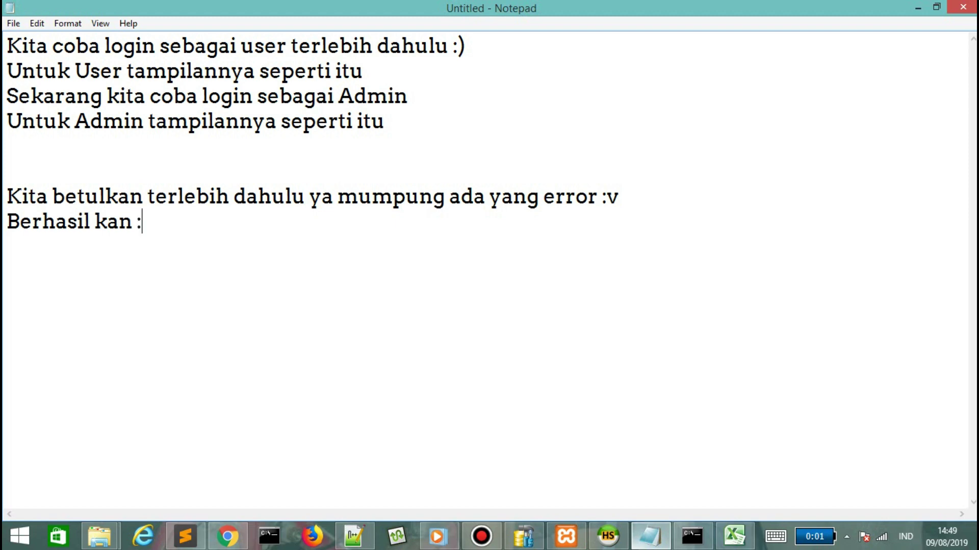
{"action": "key", "text": "alt+Tab"}
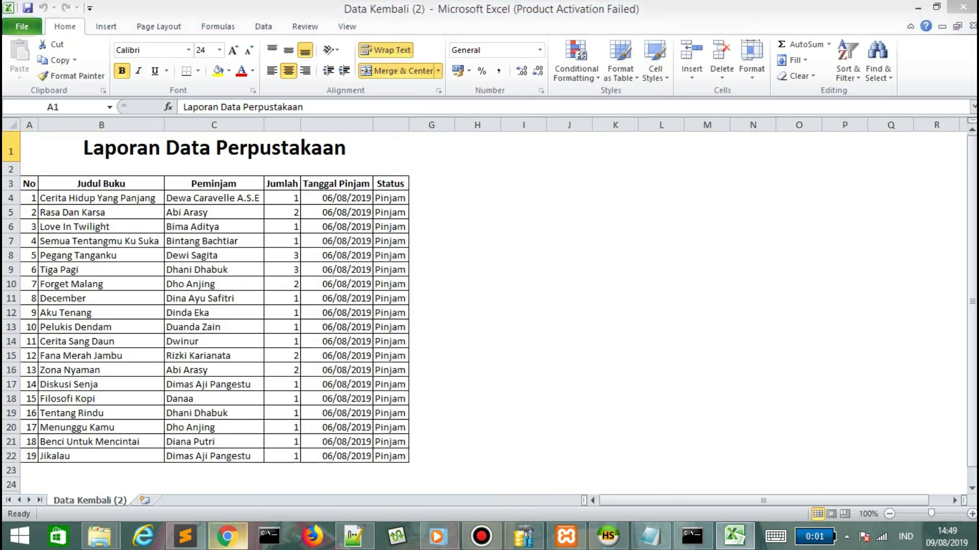
{"action": "key", "text": "alt+Tab"}
{"action": "key", "text": "ctrl+shift+Tab"}
{"action": "left_click", "coordinate": [292, 271]}
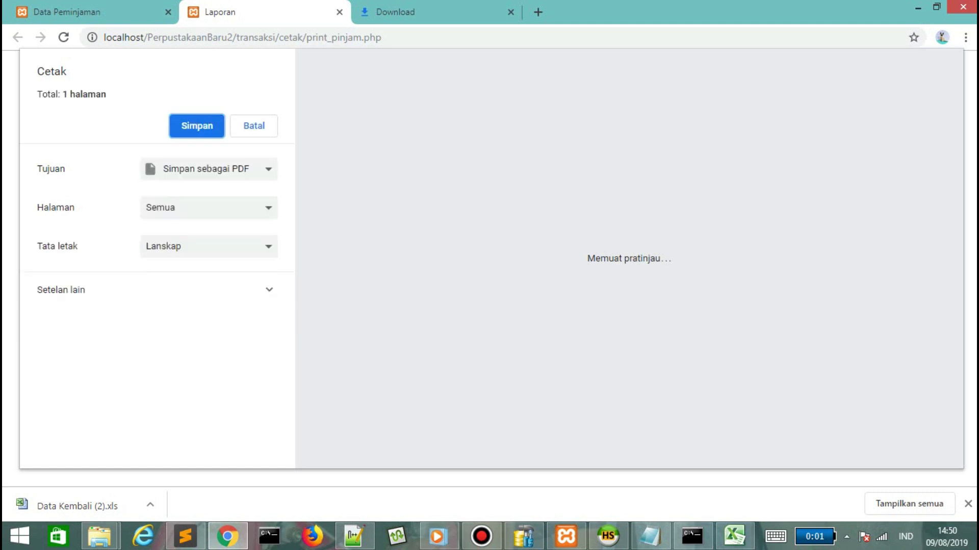
Cancel printing, go to the Dashboard, collapse the sidebar, and open My Profile from Pages.
{"action": "key", "text": "Escape"}
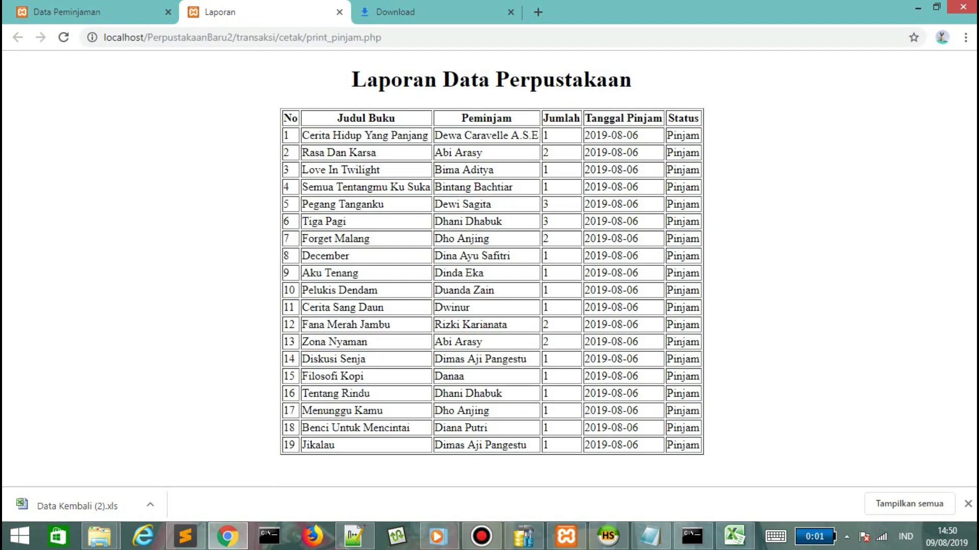
{"action": "key", "text": "ctrl+shift+Tab"}
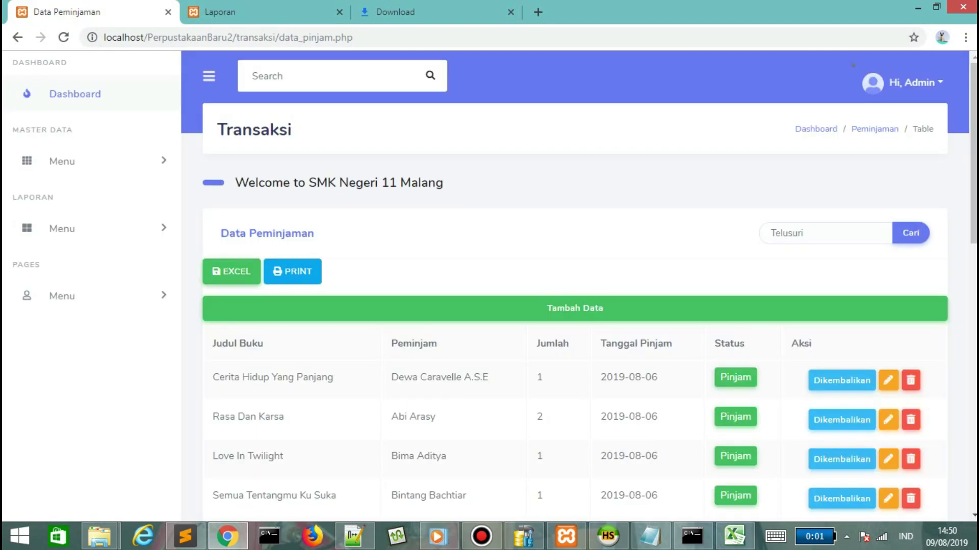
{"action": "left_click", "coordinate": [75, 94]}
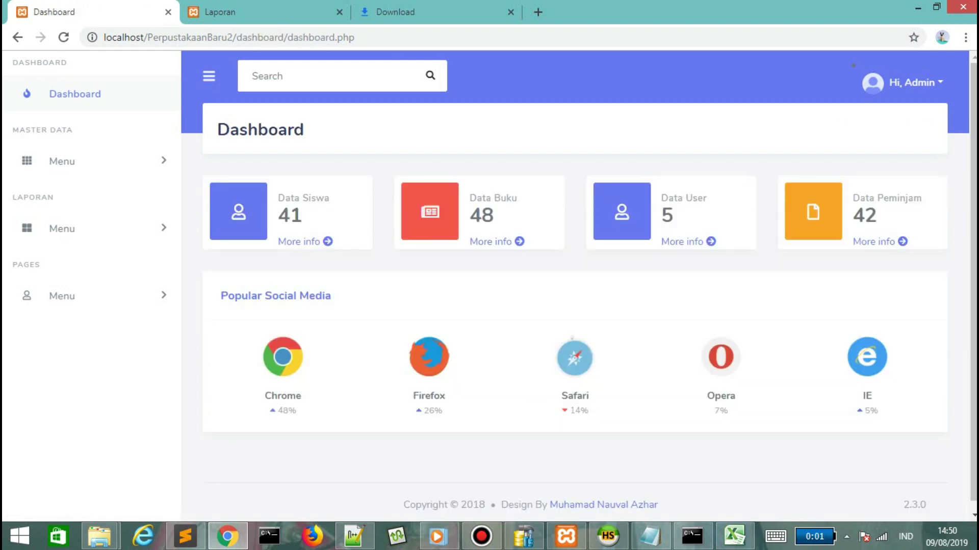
{"action": "left_click", "coordinate": [208, 76]}
{"action": "mouse_move", "coordinate": [25, 241]}
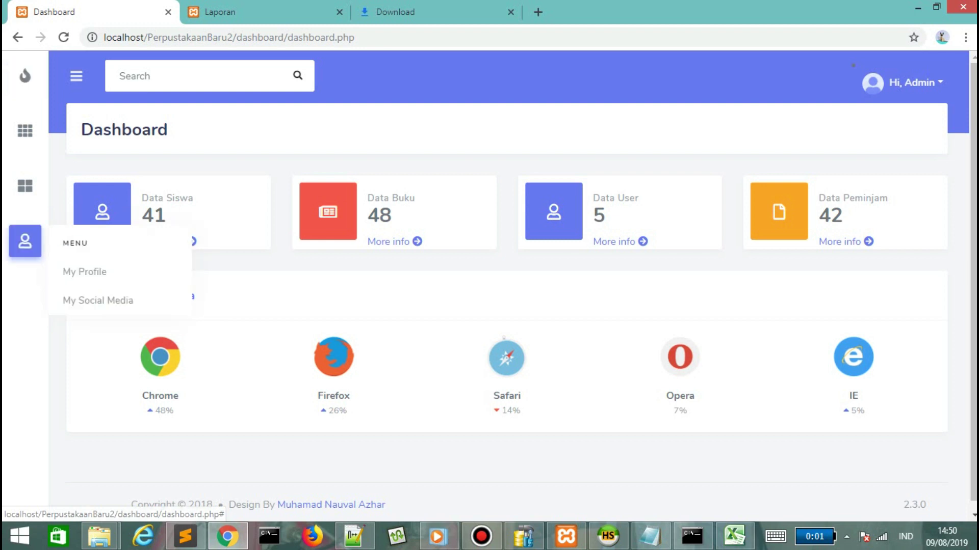
{"action": "left_click", "coordinate": [84, 271]}
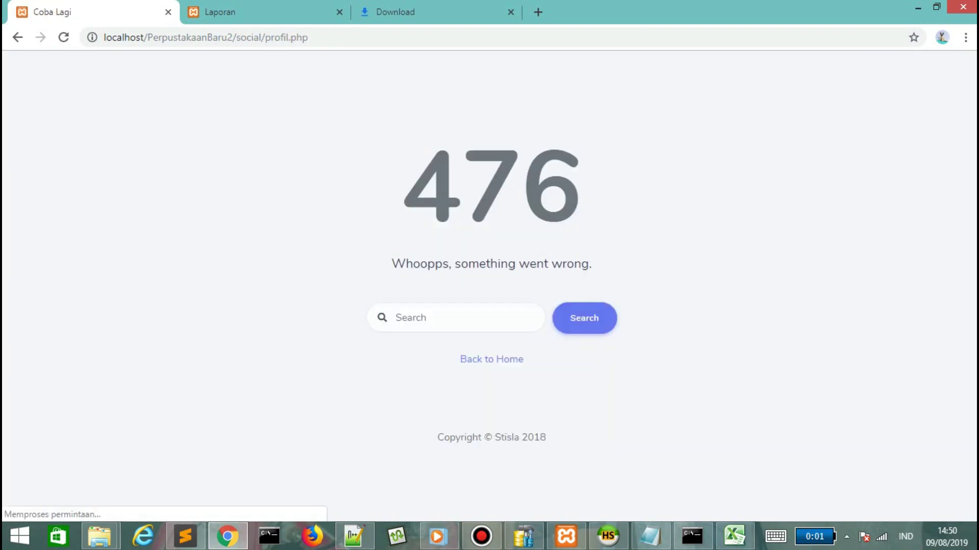
Return to the Dashboard, view My Social Media, then log out of the admin account.
{"action": "left_click", "coordinate": [491, 360]}
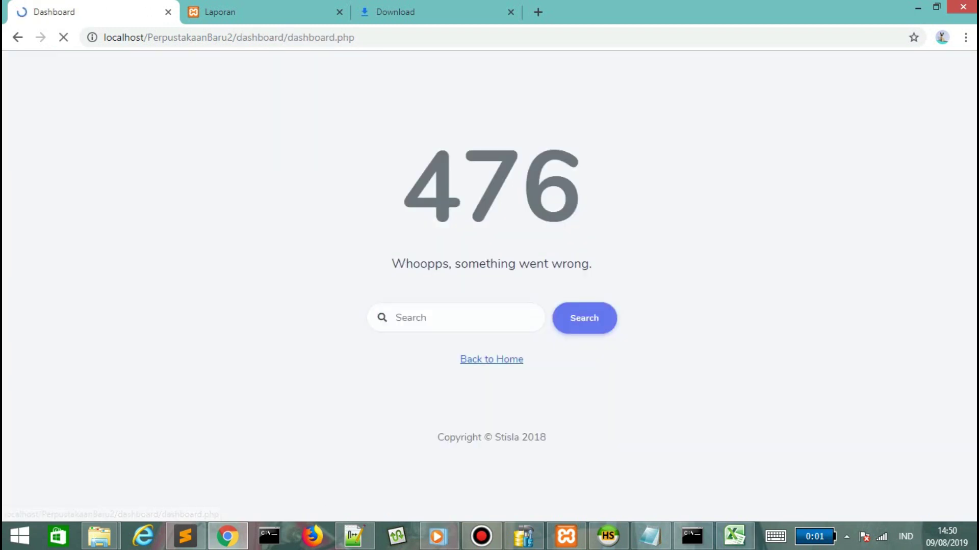
{"action": "left_click", "coordinate": [62, 296]}
{"action": "left_click", "coordinate": [72, 349]}
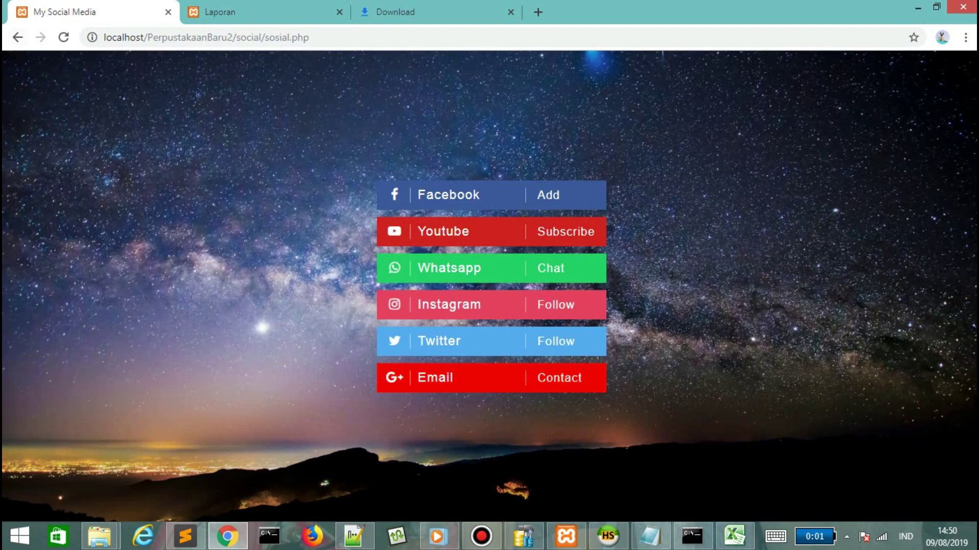
{"action": "left_click", "coordinate": [17, 38]}
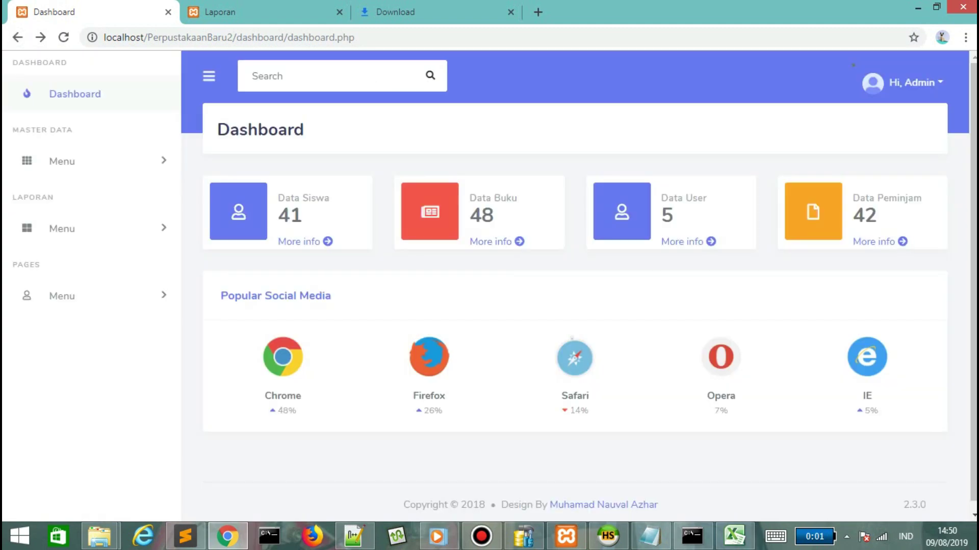
{"action": "left_click", "coordinate": [912, 82]}
{"action": "left_click", "coordinate": [859, 178]}
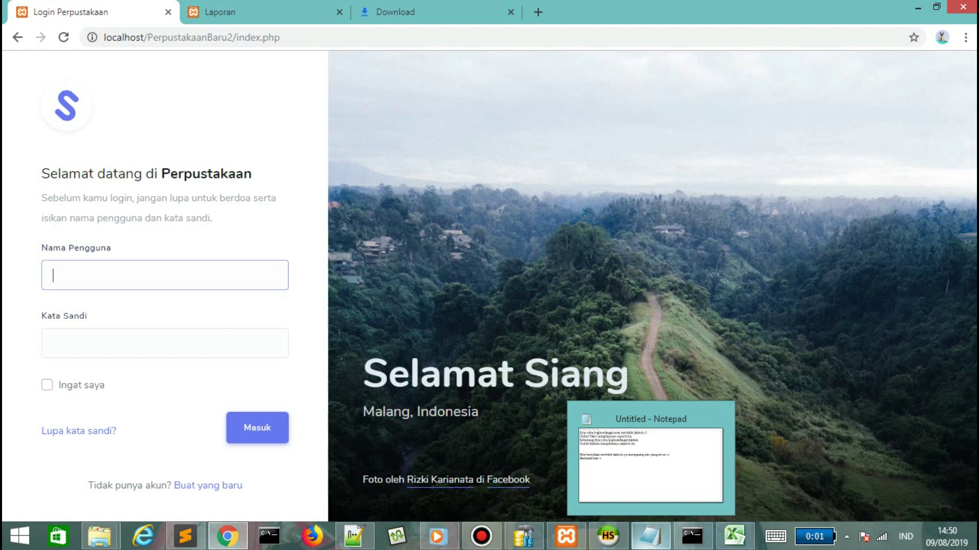
{"action": "left_click", "coordinate": [651, 536]}
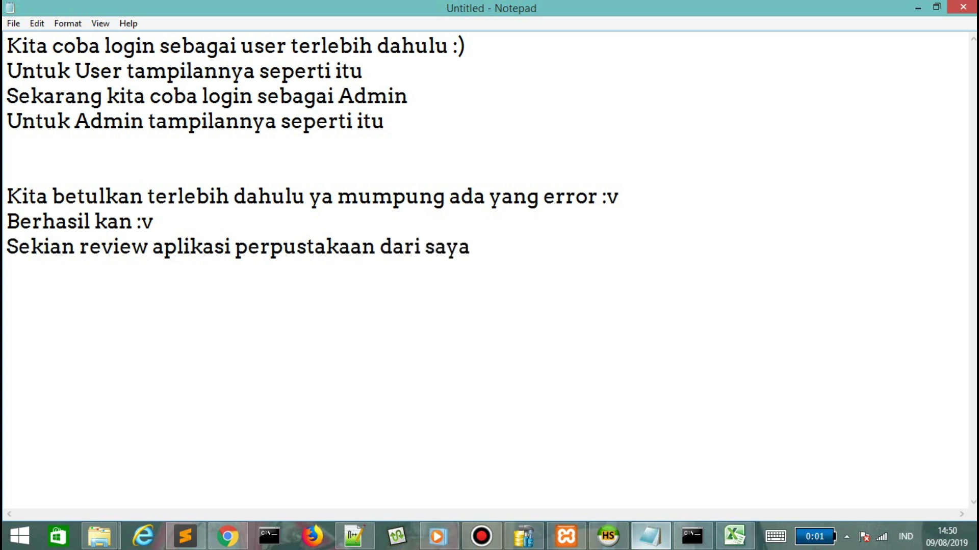
Write that a follow-up on using the library app is coming, then the 'Ke bekasi' farewell lines.
{"action": "type", "text": "ya akan ada lanjutan tentang cara pen"}
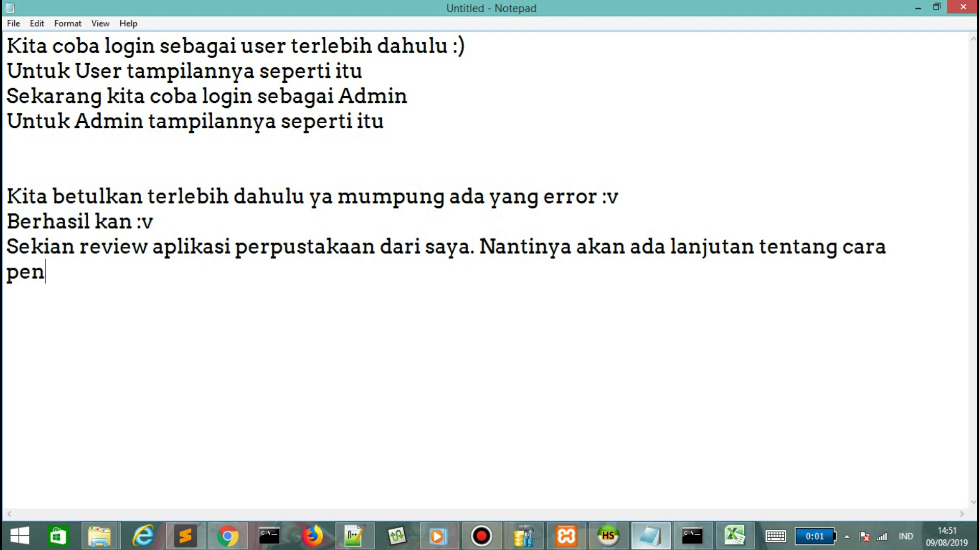
{"action": "type", "text": "ggunaan aplik"}
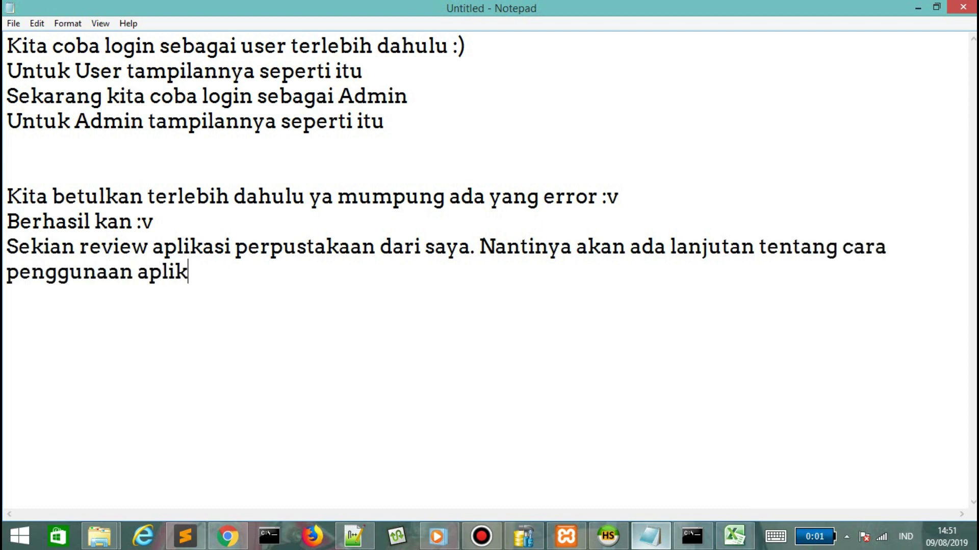
{"action": "type", "text": "asi perpustakaan berbasis web jilid II ini :"}
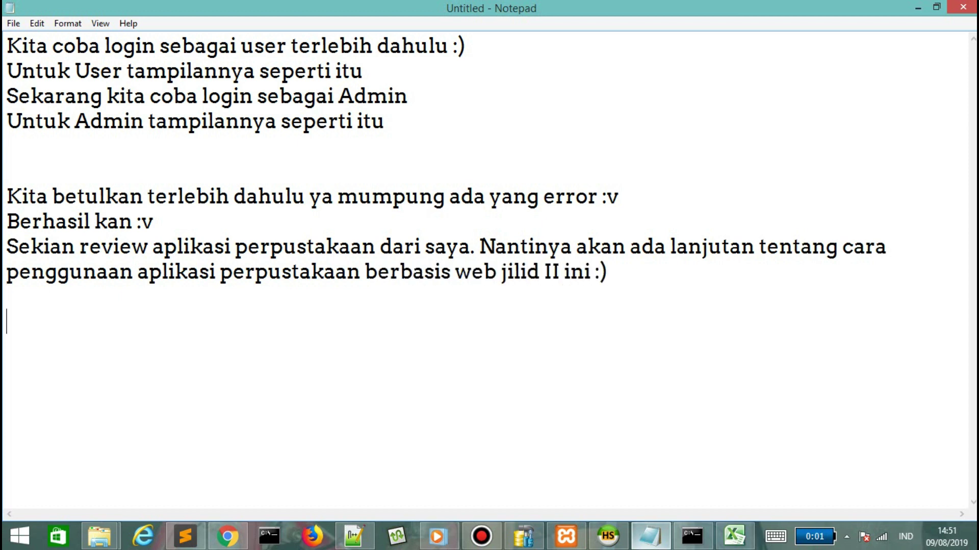
{"action": "type", "text": "e bekasi beli teras"}
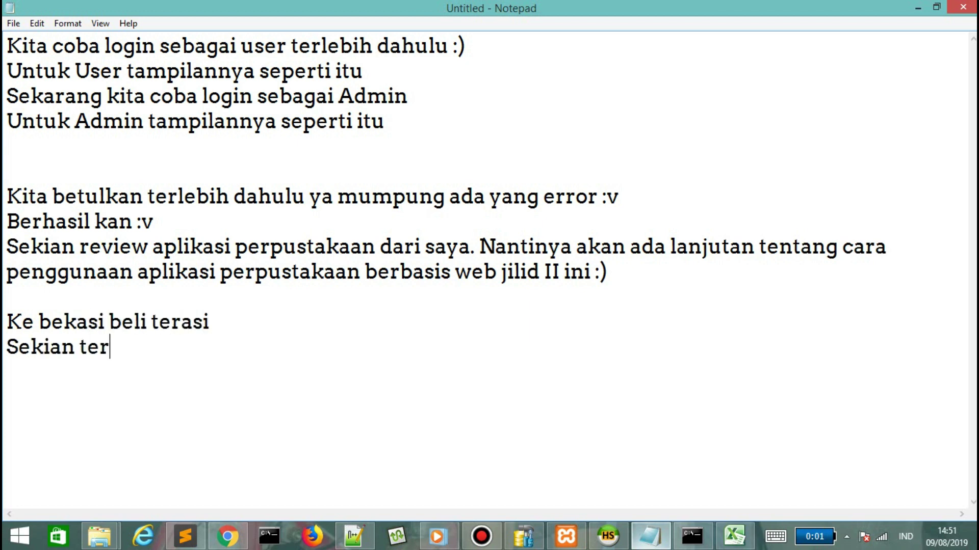
{"action": "type", "text": "imakasih"}
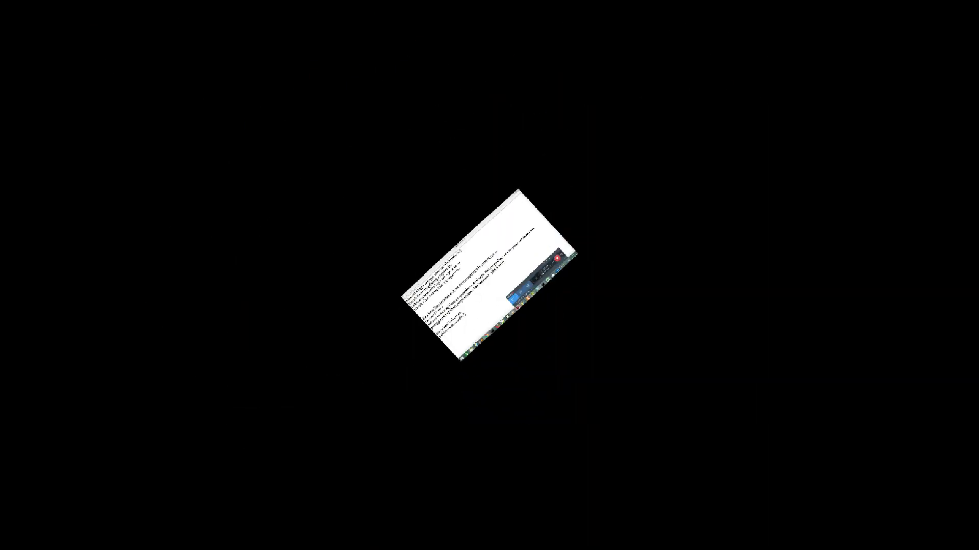
Title a new note 'Tutorial cara download file google drive !!!' and start step 1 about the provided link.
{"action": "type", "text": "Tutor"}
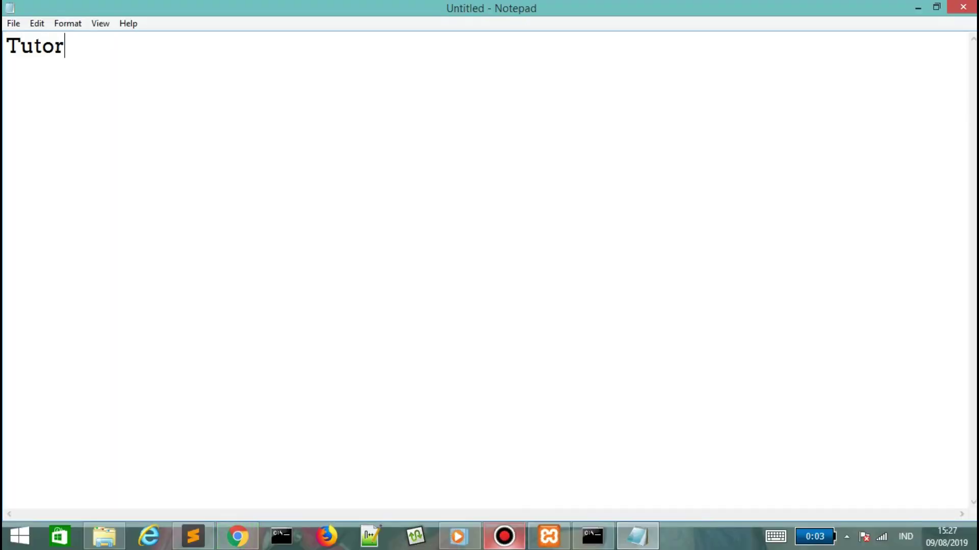
{"action": "type", "text": "ial ca"}
{"action": "key", "text": "BackSpace"}
{"action": "type", "text": "cara download fil"}
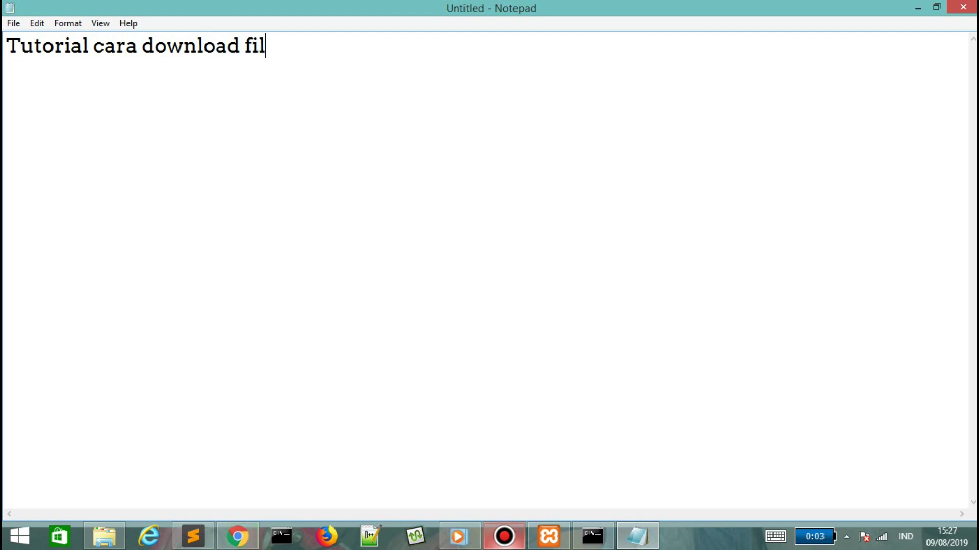
{"action": "type", "text": "e google driv"}
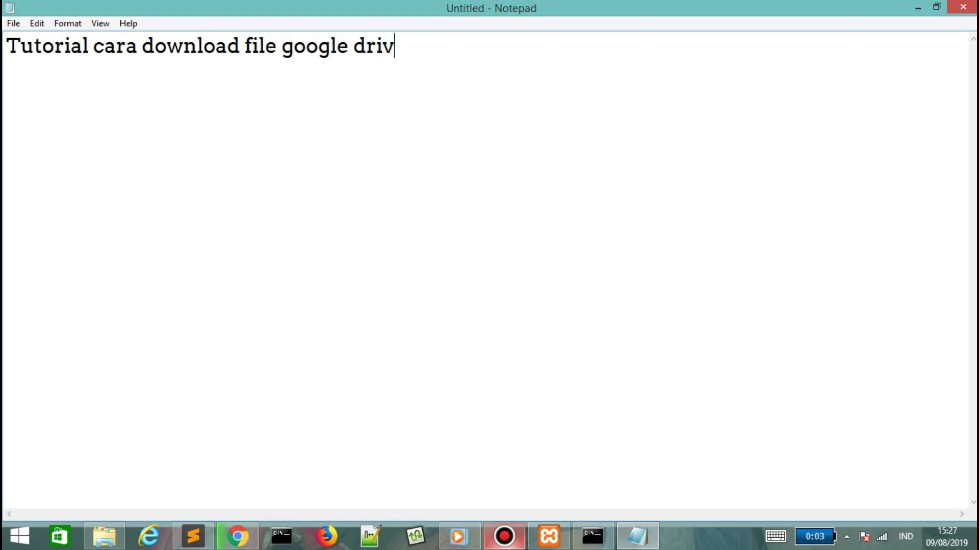
{"action": "type", "text": "e !"}
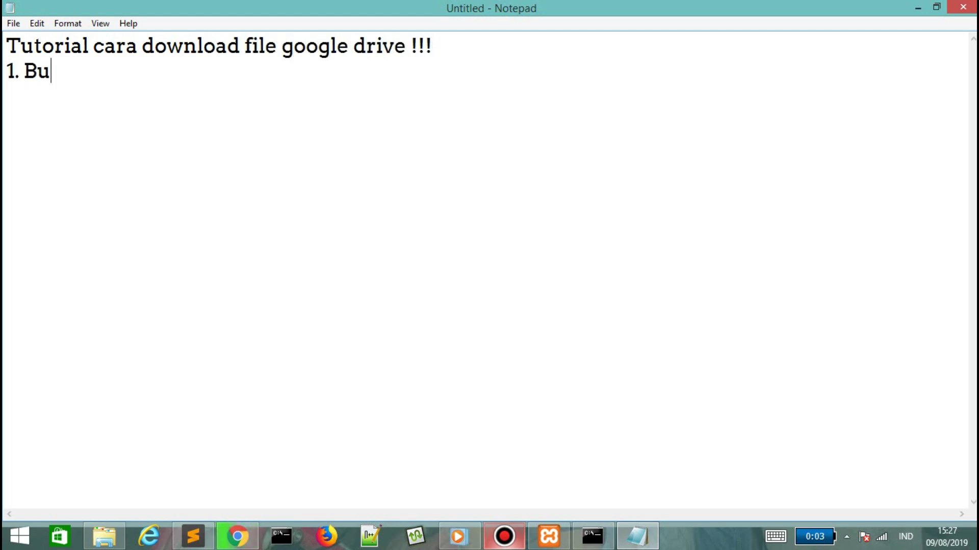
{"action": "type", "text": "!!"}
{"action": "key", "text": "Return"}
{"action": "type", "text": "1. Buka link yang sdah"}
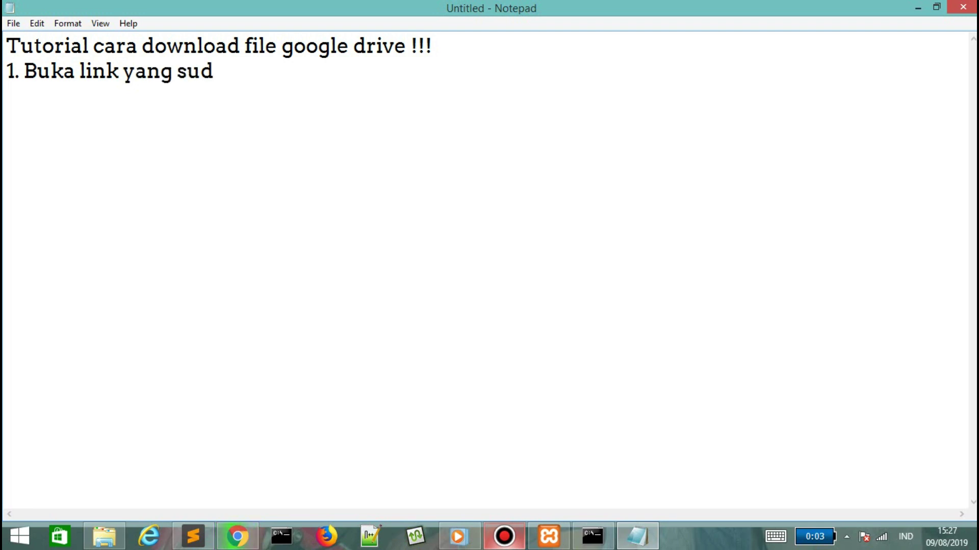
{"action": "type", "text": "ah saya sediakan di deskripsi"}
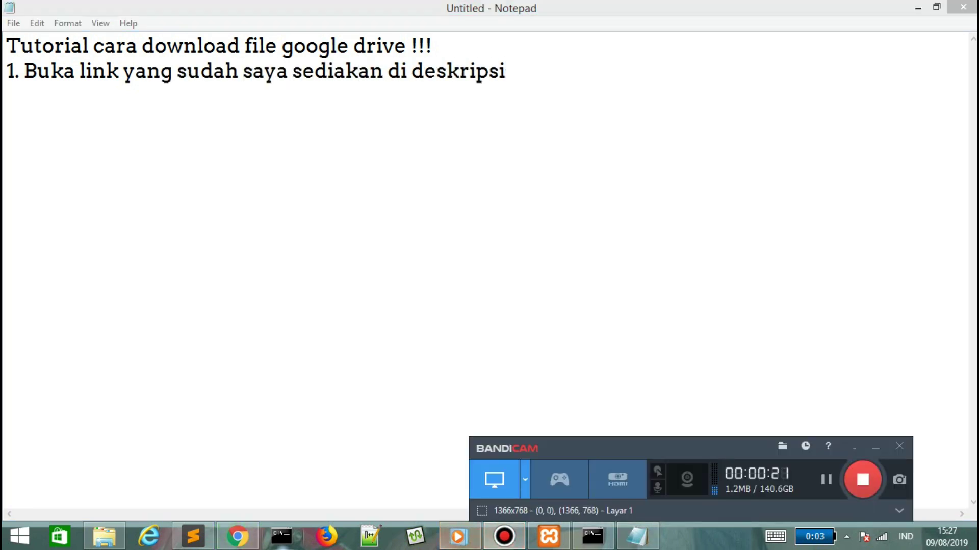
{"action": "key", "text": "alt+Tab"}
{"action": "key", "text": "ctrl+t"}
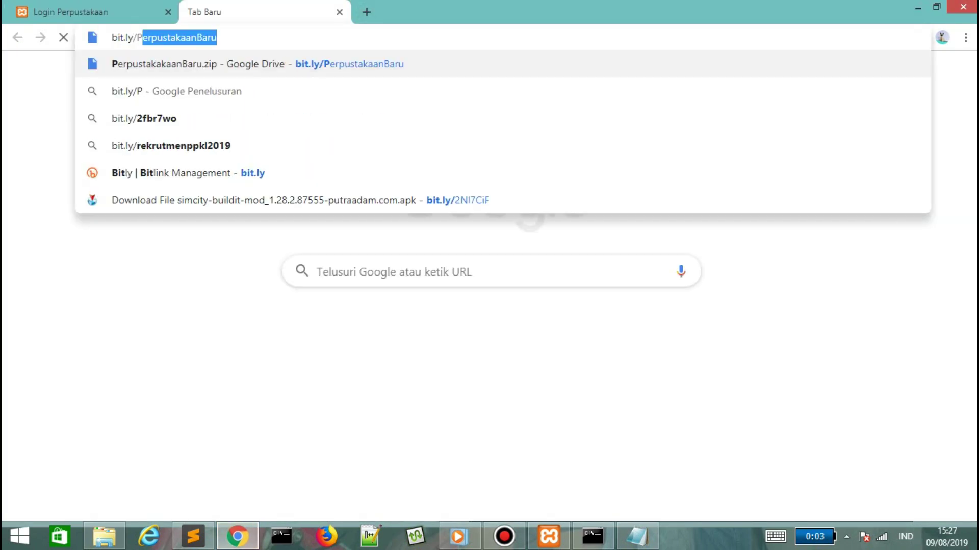
{"action": "key", "text": "Return"}
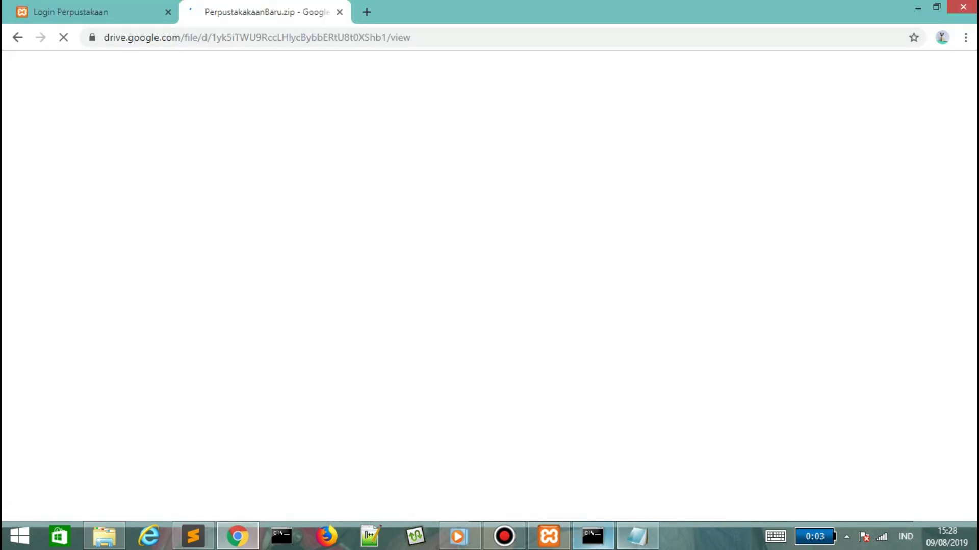
Add the line 'Maaf jaringan tidak stabil wkw' to the Notepad tutorial.
{"action": "mouse_move", "coordinate": [237, 536]}
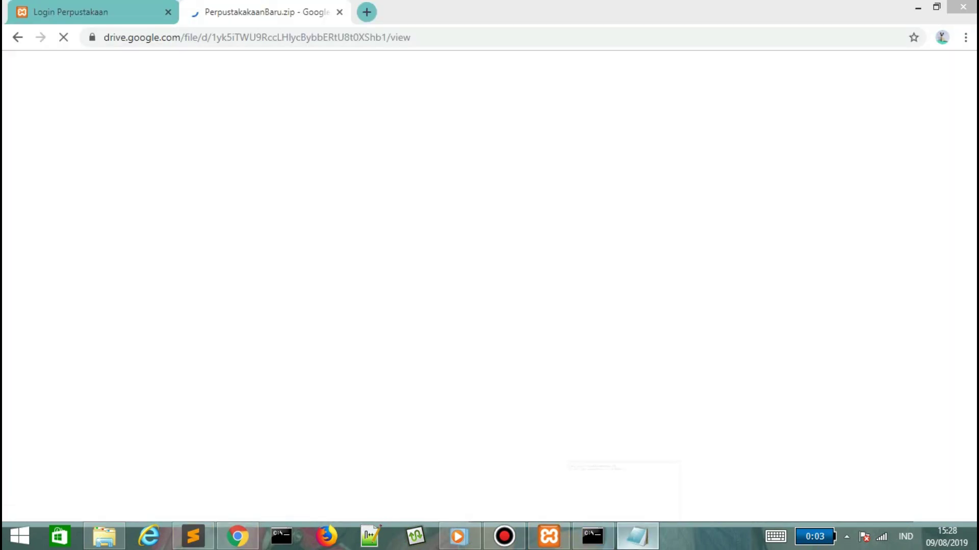
{"action": "left_click", "coordinate": [637, 536]}
{"action": "type", "text": "Maaf jaringan t"}
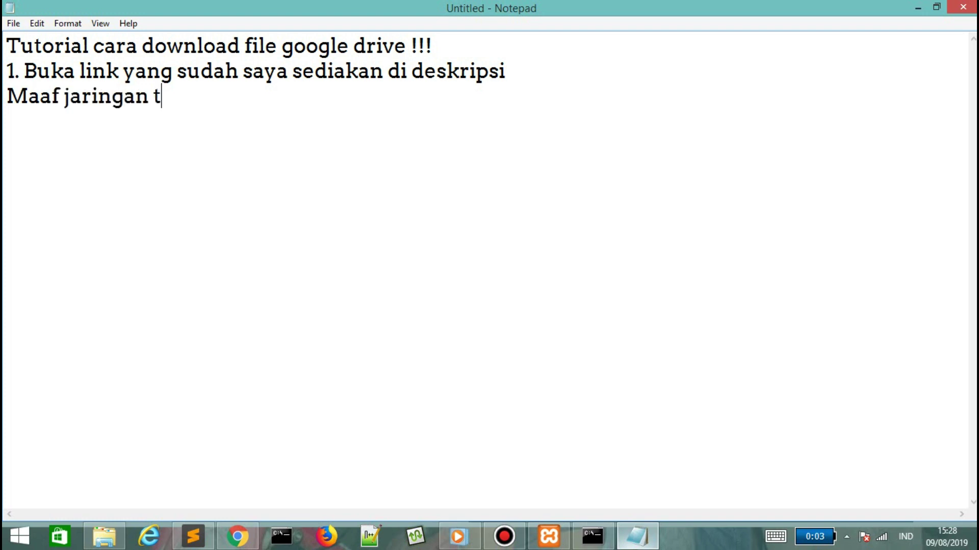
{"action": "type", "text": "idak stabil wkw"}
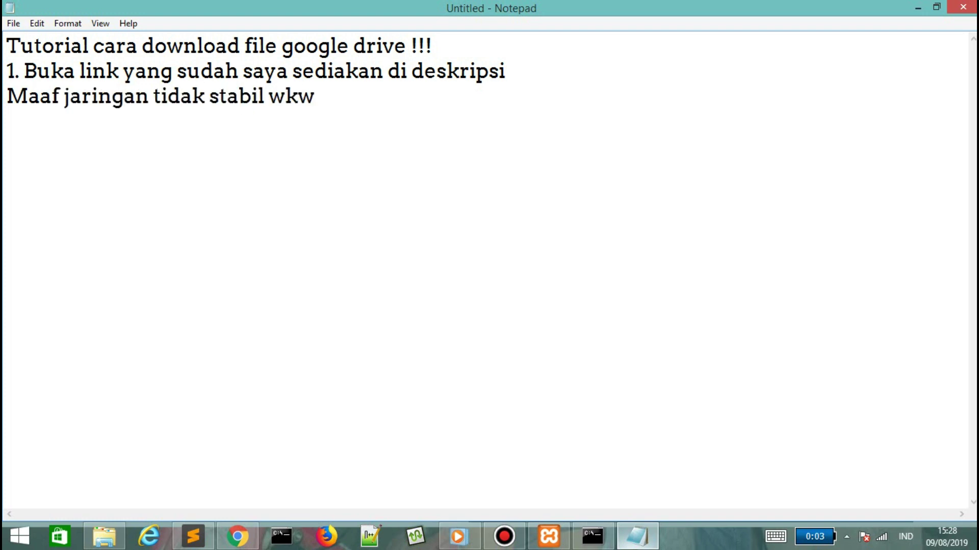
Write step 2: 'Lalu klik tombol arah panah ke bawah yang berada di pojok kanan'.
{"action": "key", "text": "alt+Tab"}
{"action": "key", "text": "alt+Tab"}
{"action": "key", "text": "Return"}
{"action": "type", "text": "Lalu"}
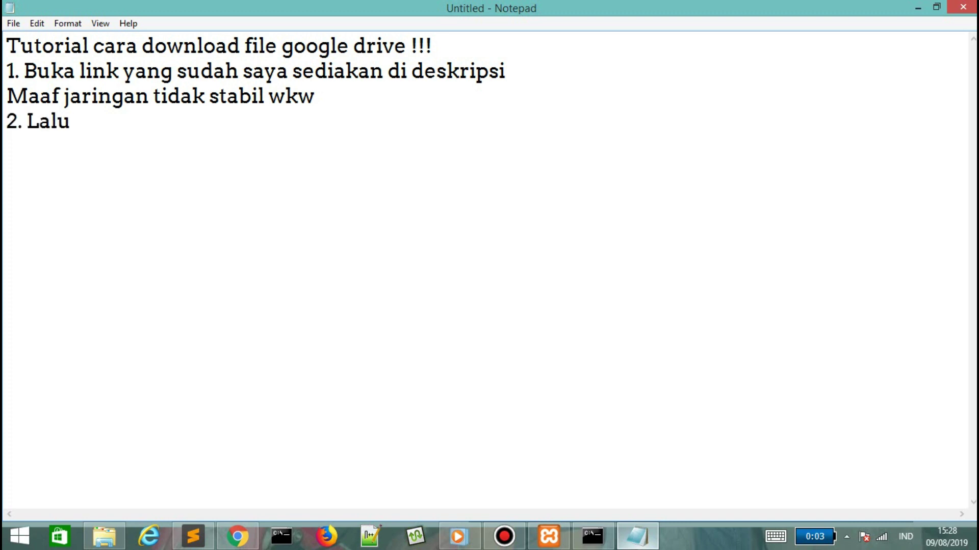
{"action": "type", "text": " klik tombol arah"}
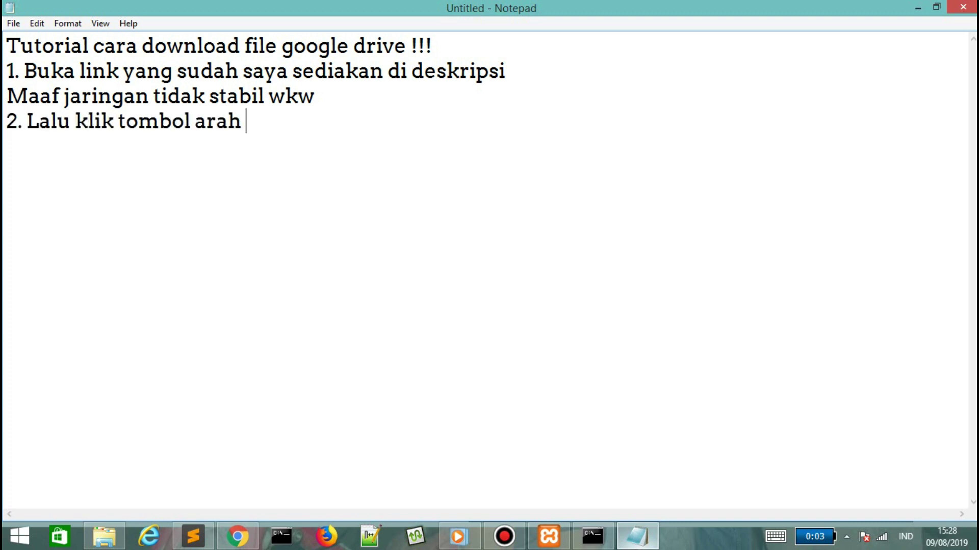
{"action": "type", "text": " panah ke bawah ya"}
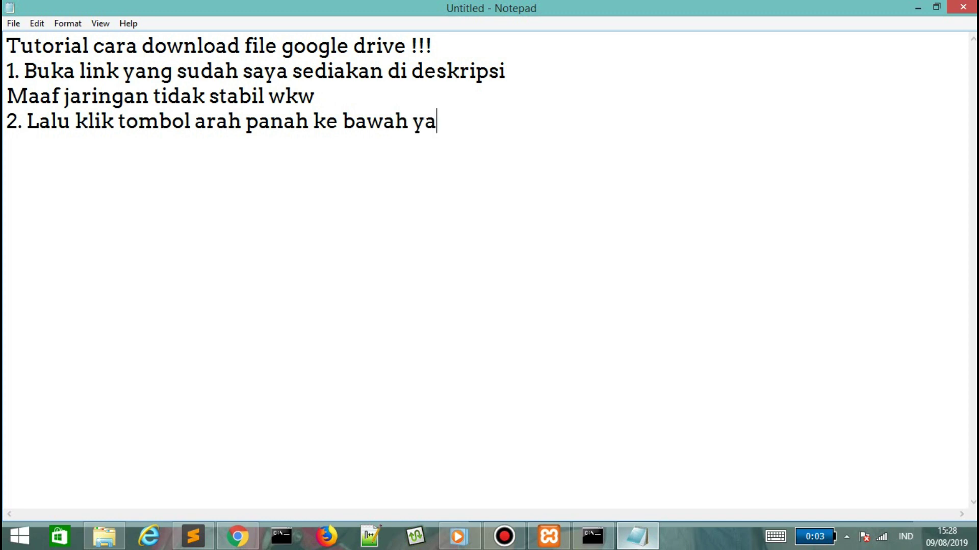
{"action": "type", "text": "ng berada di pojok kanan atas"}
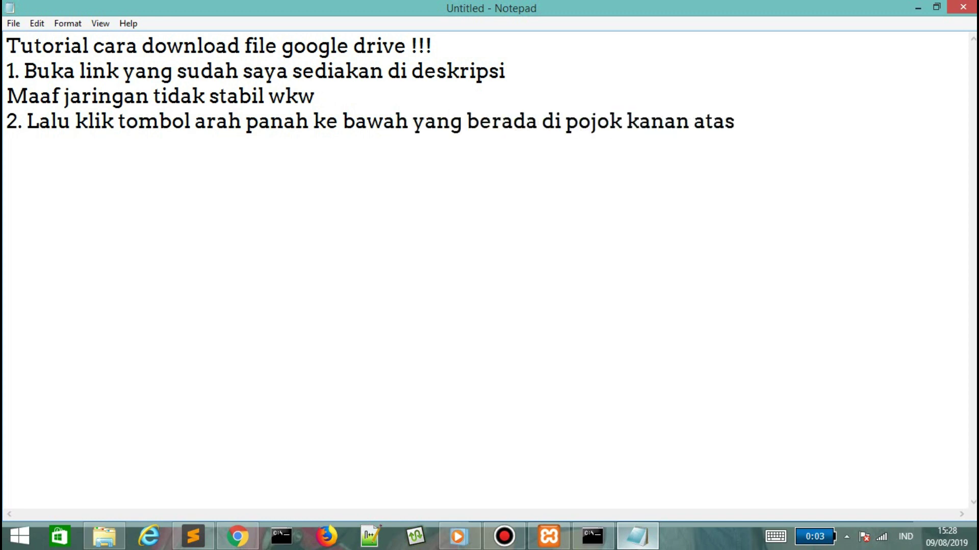
{"action": "key", "text": "alt+Tab"}
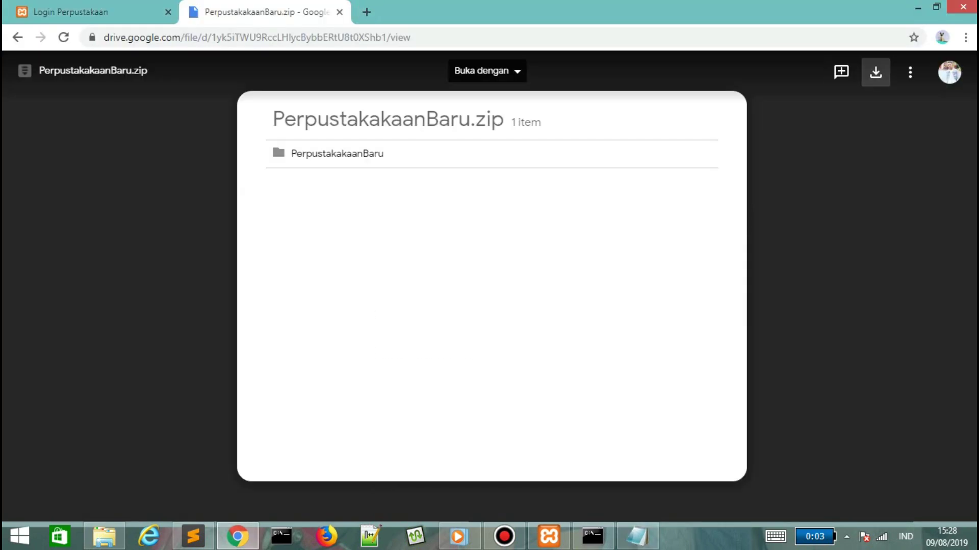
Download PerpustakaanBaru.zip from Drive, note 'Biasa jaringan lemott', and open Chrome's downloads page.
{"action": "left_click", "coordinate": [876, 73]}
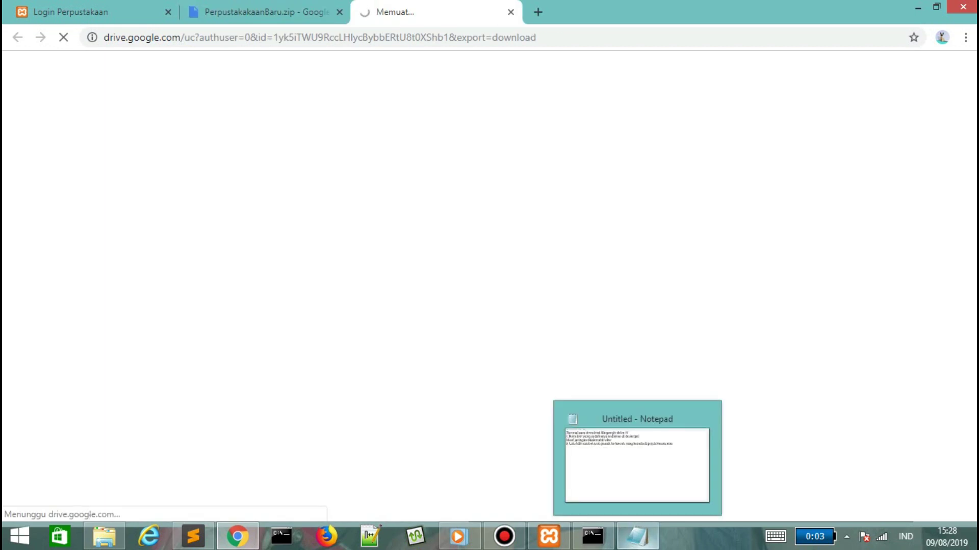
{"action": "left_click", "coordinate": [637, 536]}
{"action": "type", "text": "Biasa jaringan l"}
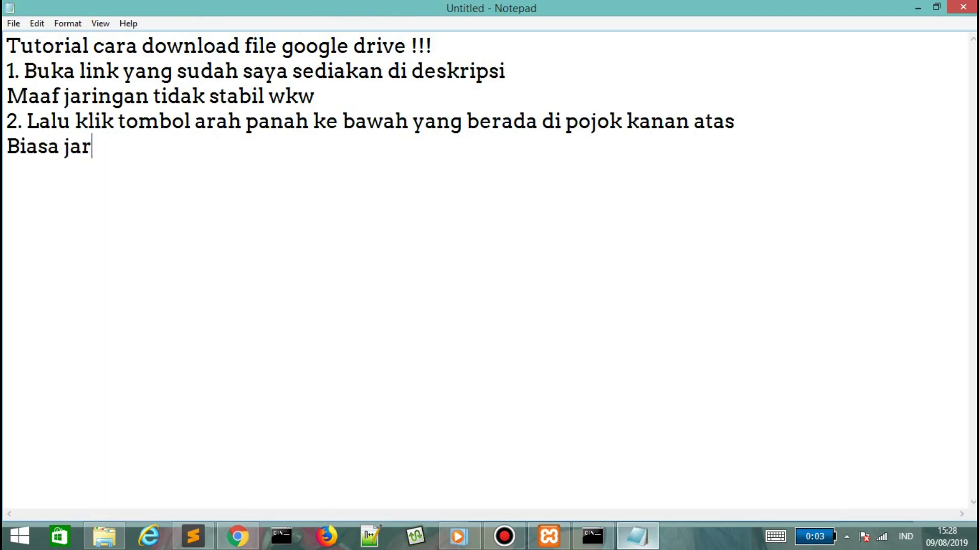
{"action": "type", "text": "emott"}
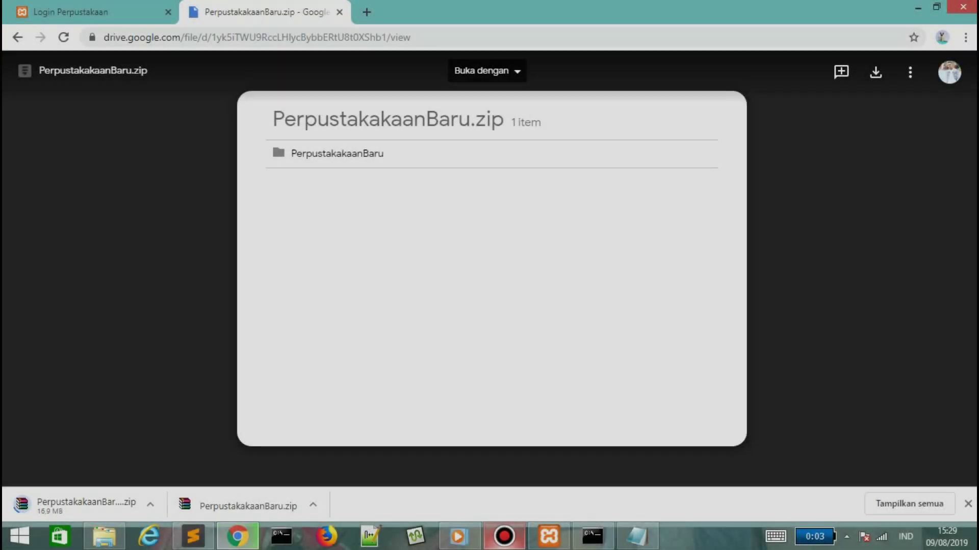
{"action": "key", "text": "ctrl+j"}
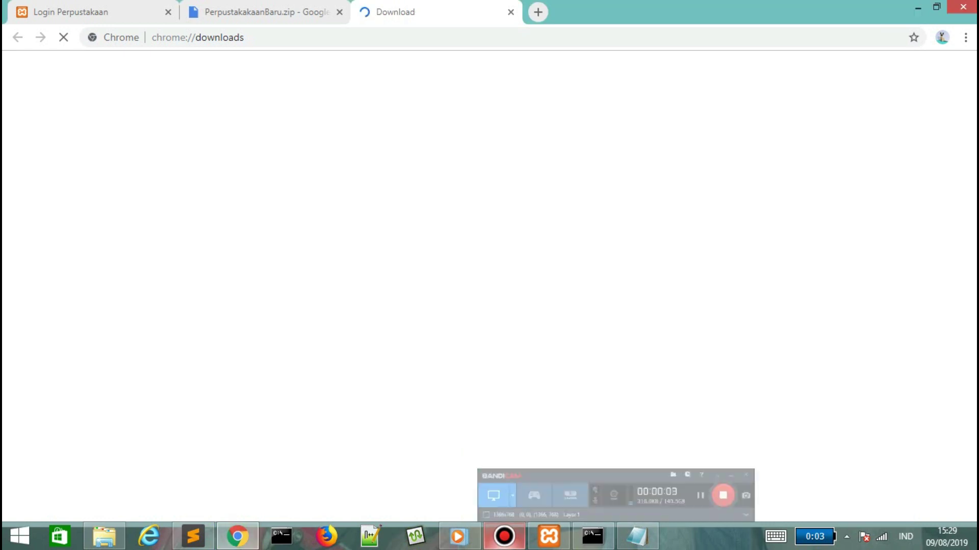
Wait on the downloads page while PerpustakaanBaru (1).zip downloads.
{"action": "mouse_move", "coordinate": [637, 536]}
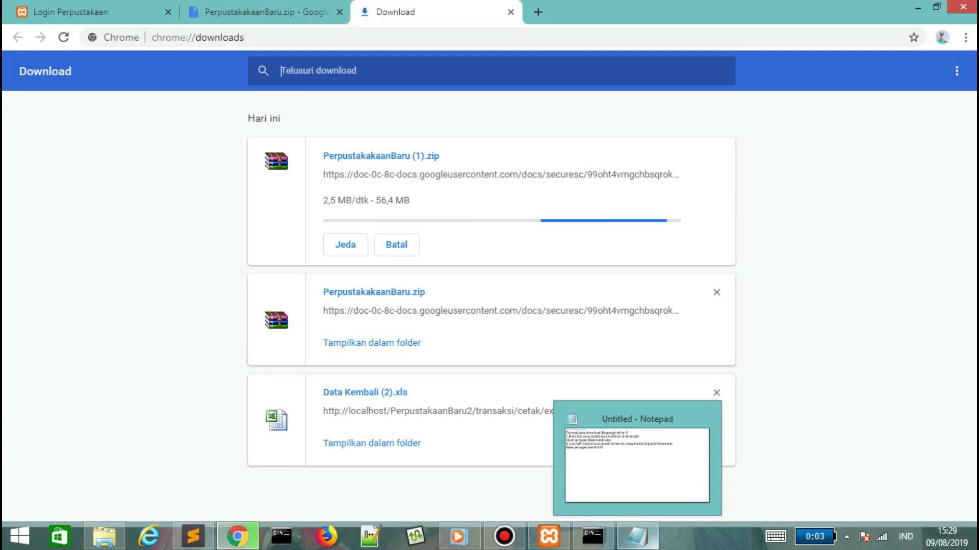
Write step 3: 'Jika sudah selesai terdownload maka langsung buka dan e…' in the notes.
{"action": "left_click", "coordinate": [637, 536]}
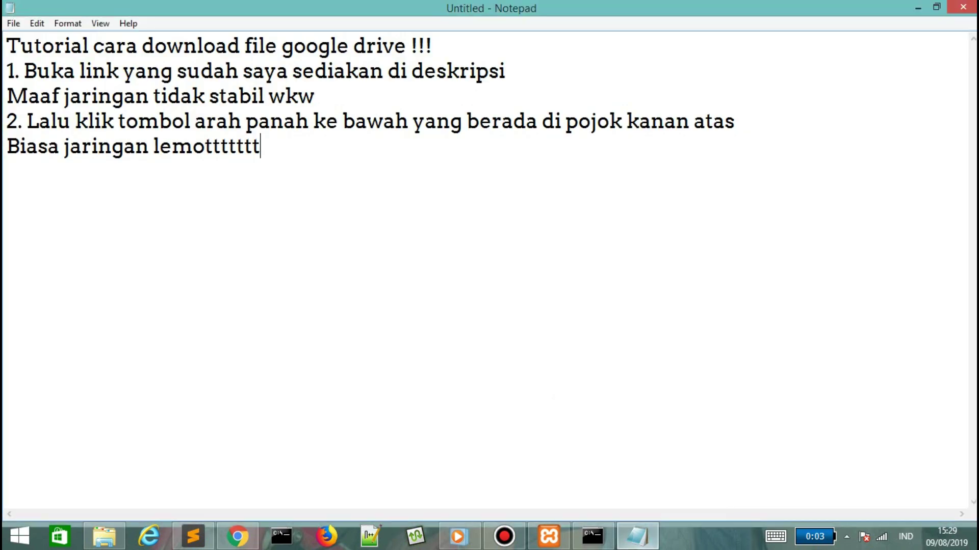
{"action": "key", "text": "BackSpace"}
{"action": "key", "text": "BackSpace"}
{"action": "key", "text": "BackSpace"}
{"action": "type", "text": "Ji"}
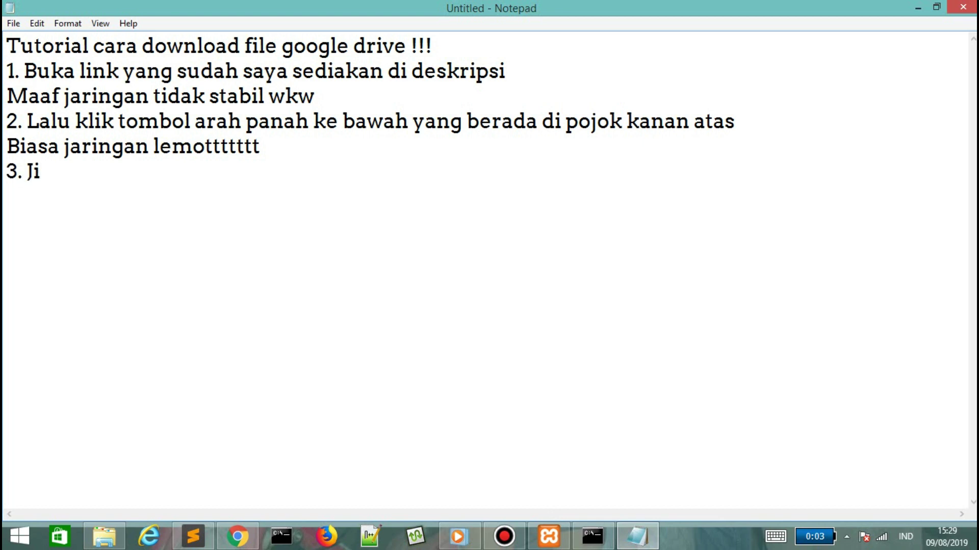
{"action": "type", "text": "ka sudah selesa"}
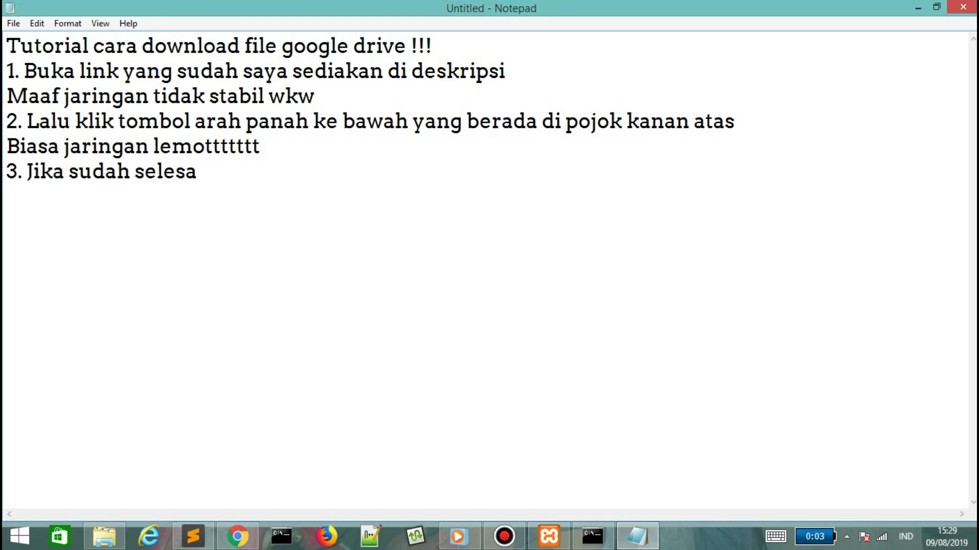
{"action": "type", "text": "i terdownload maka l"}
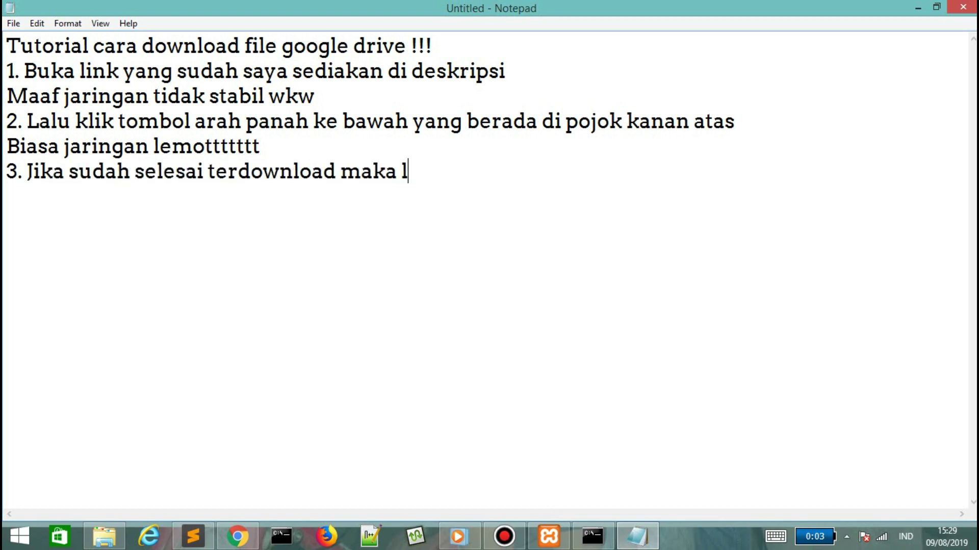
{"action": "type", "text": "angsung buka dan extract"}
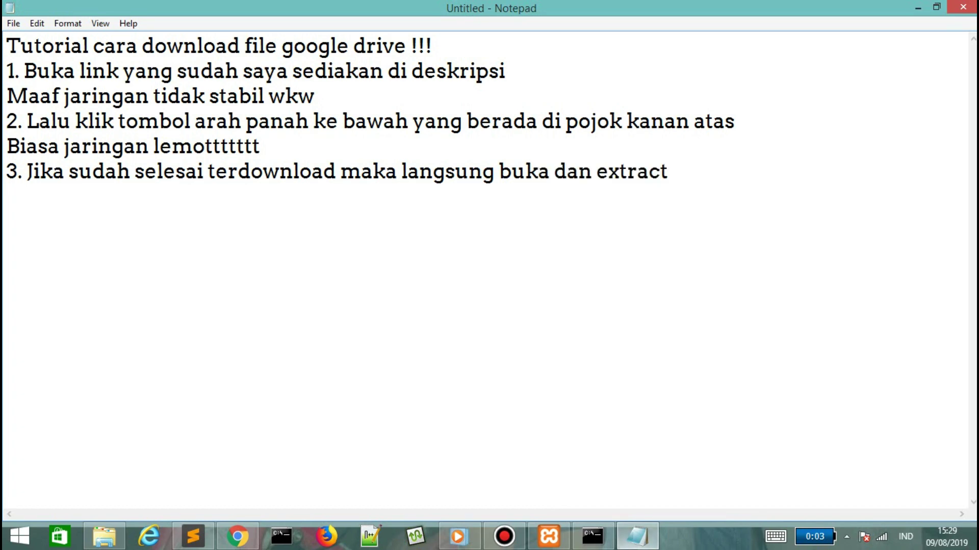
Start the Cara extract section and extract PerpustakaanBaru (1) into its own folder.
{"action": "key", "text": "alt+Tab"}
{"action": "key", "text": "alt+Tab"}
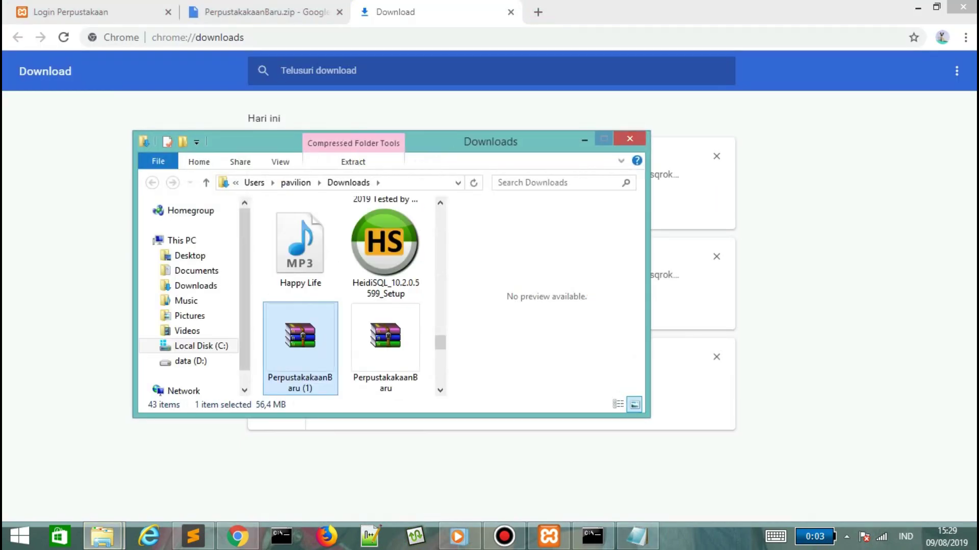
{"action": "left_click", "coordinate": [603, 138]}
{"action": "key", "text": "alt+Tab"}
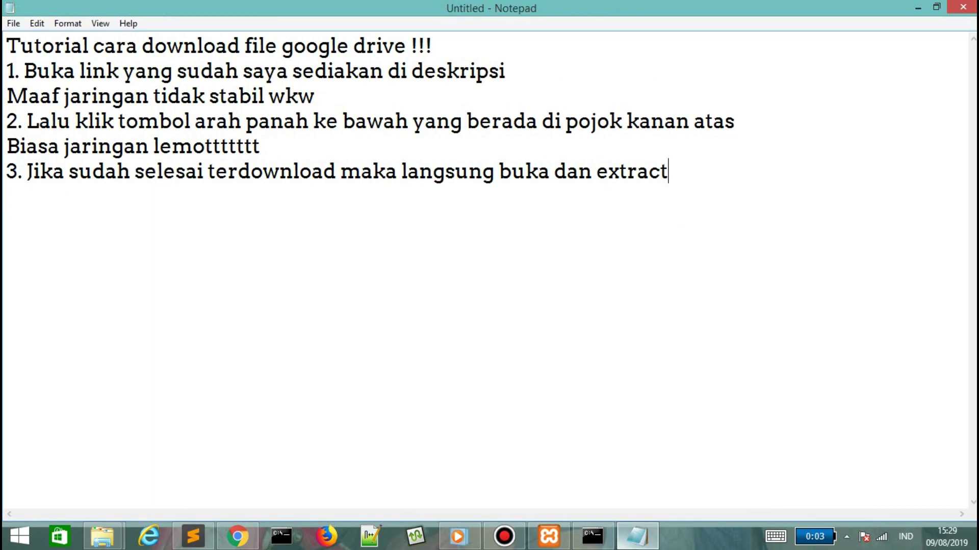
{"action": "type", "text": "OT"}
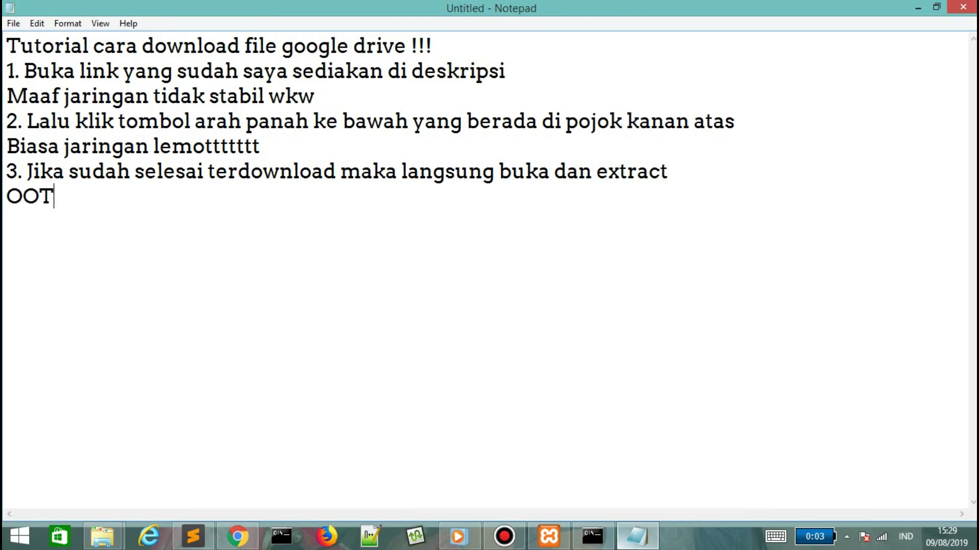
{"action": "type", "text": "tract :"}
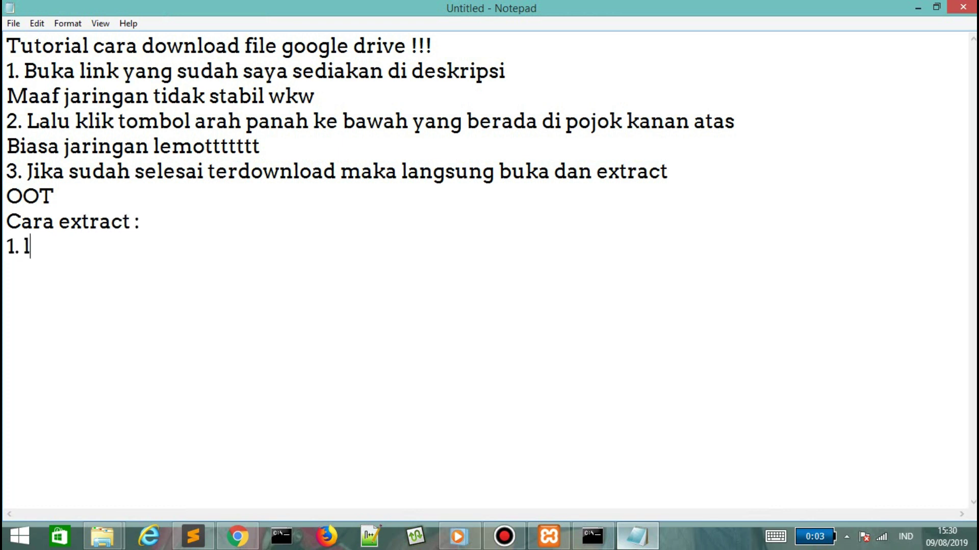
{"action": "type", "text": "pada file tersebut"}
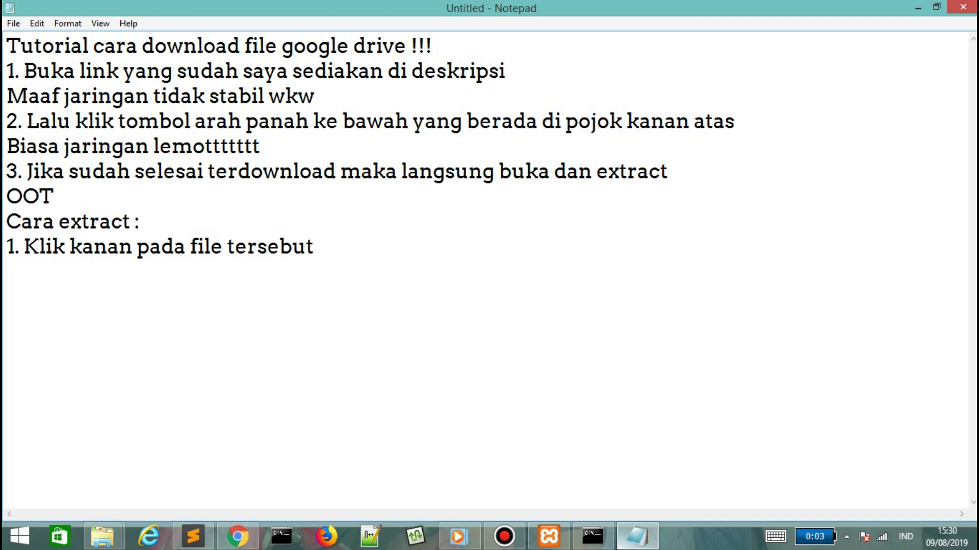
{"action": "key", "text": "alt+Tab"}
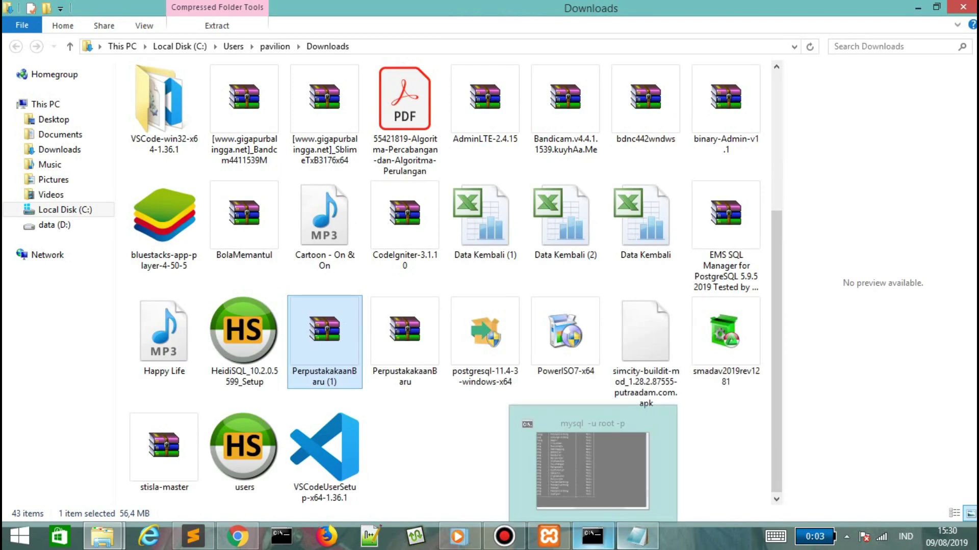
{"action": "right_click", "coordinate": [308, 325]}
{"action": "left_click", "coordinate": [201, 119]}
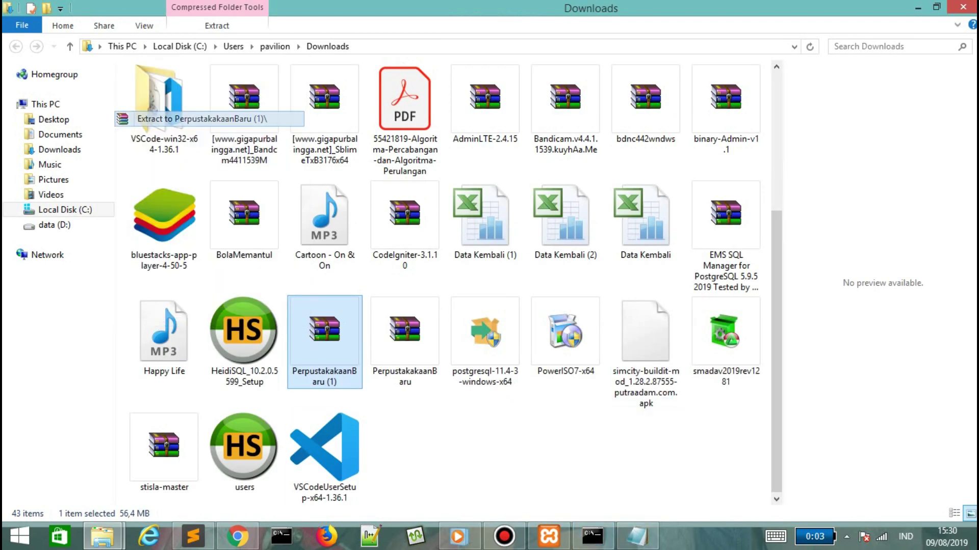
Add the extract step 'Lalu pilih Extract To dan tunggu hingga selesai', fixing 'selesai'.
{"action": "key", "text": "alt+Tab"}
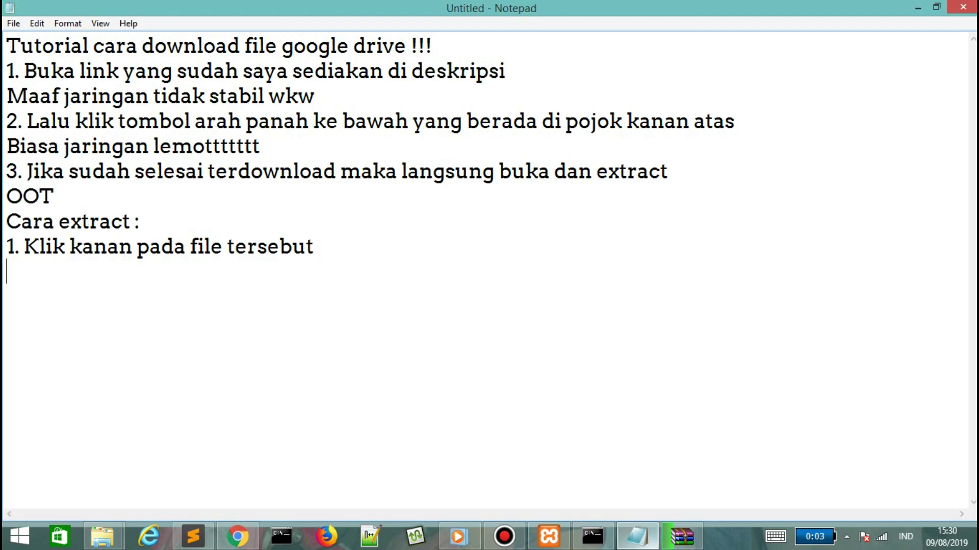
{"action": "type", "text": "Lali"}
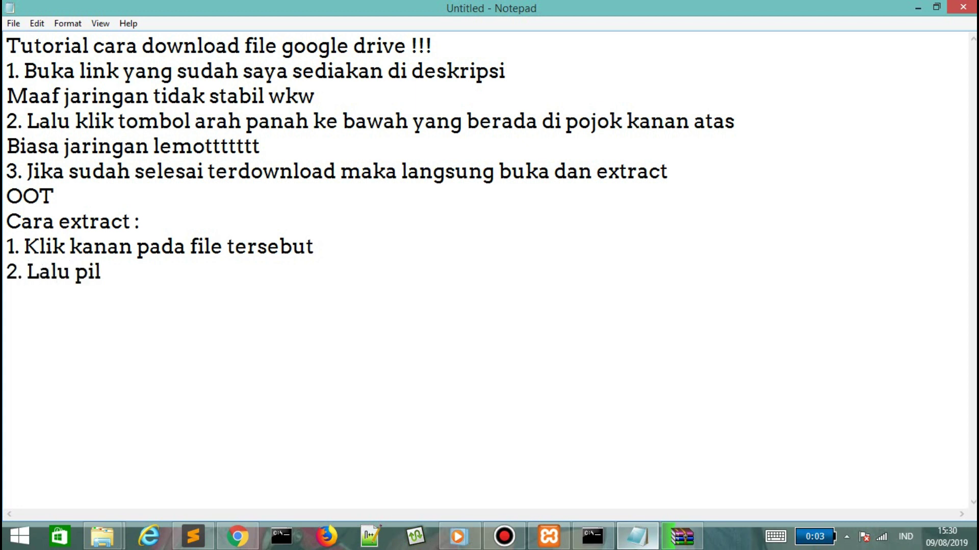
{"action": "type", "text": " pilih Extract To"}
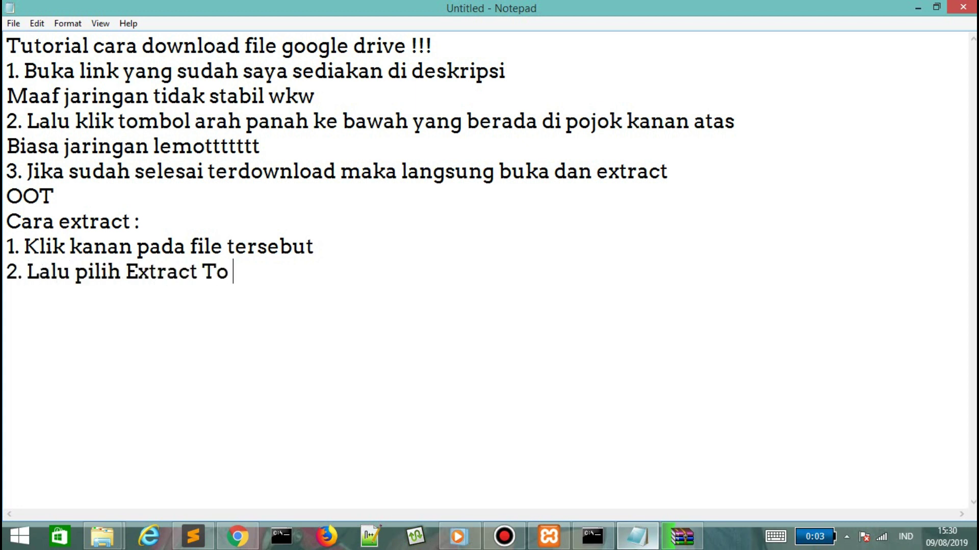
{"action": "type", "text": " dan tunggu h"}
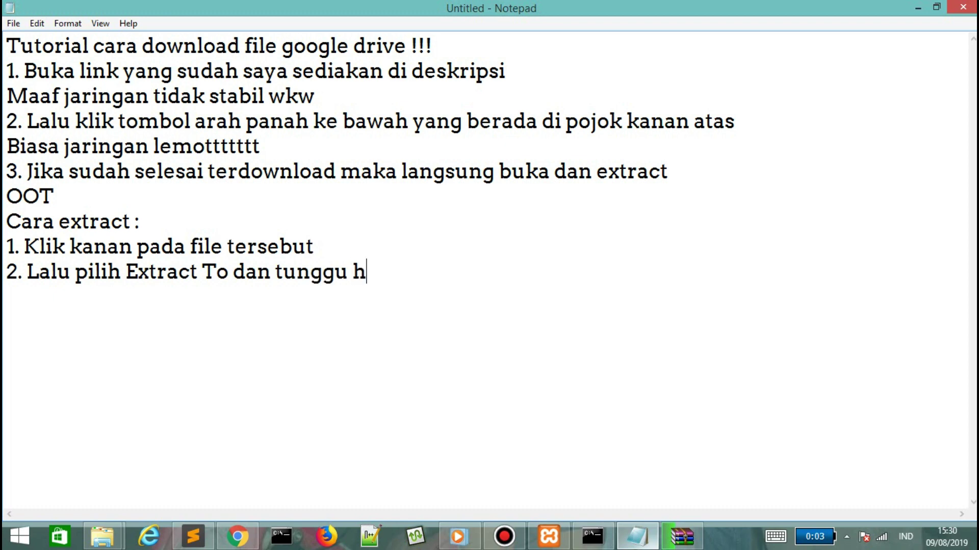
{"action": "type", "text": "ingga selesai"}
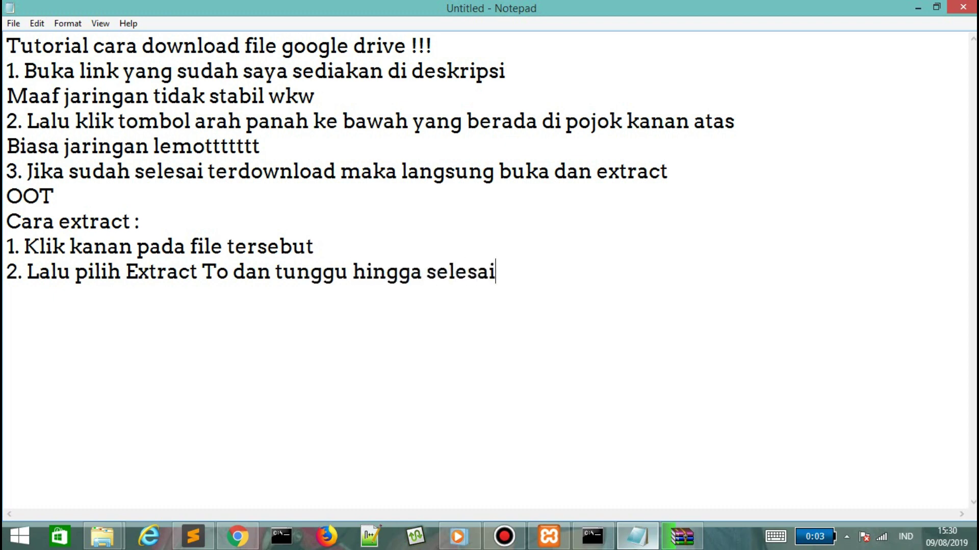
{"action": "key", "text": "alt+Tab"}
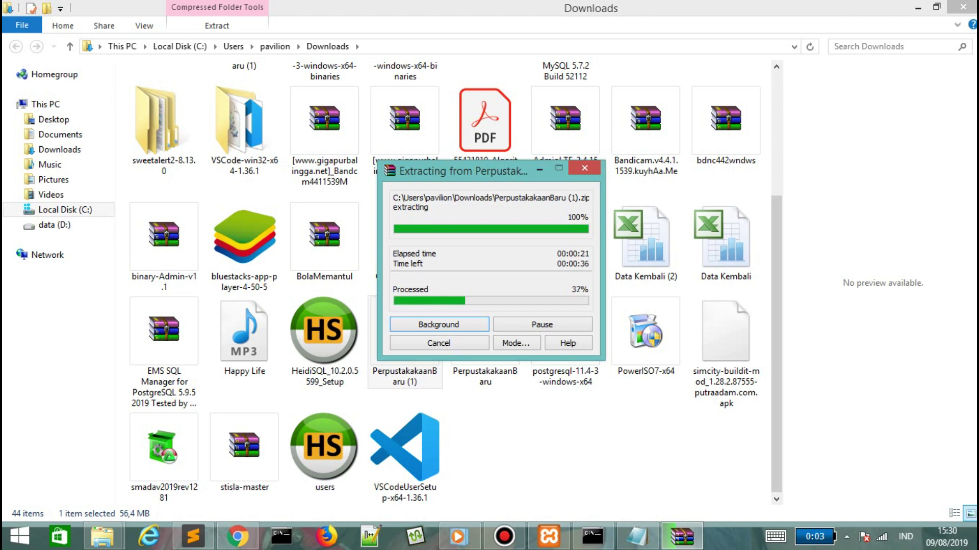
Check on WinRAR's extraction of PerpustakaanBaru (1).zip, now about 47% processed.
{"action": "key", "text": "alt+Tab"}
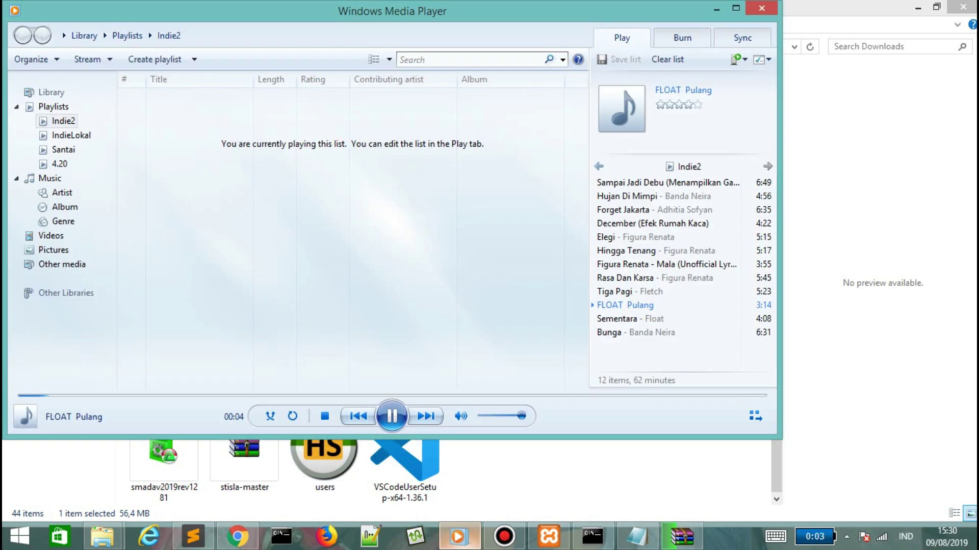
{"action": "key", "text": "alt+Tab"}
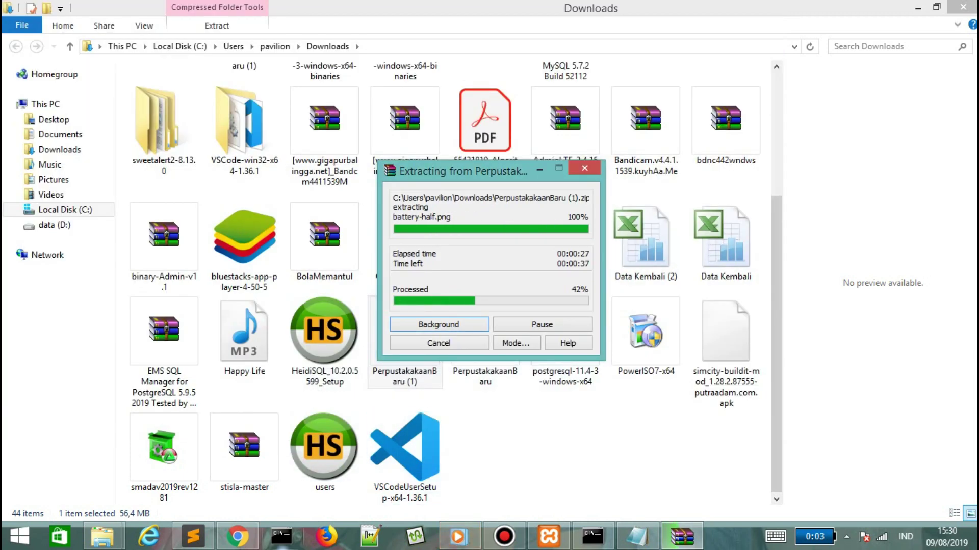
{"action": "key", "text": "alt+Tab"}
{"action": "key", "text": "ctrl+Tab"}
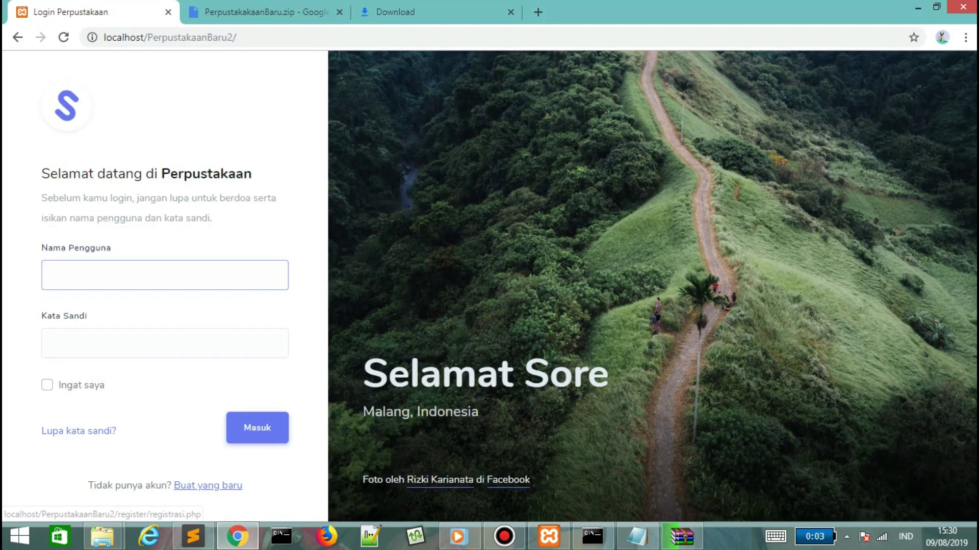
{"action": "key", "text": "alt+Tab"}
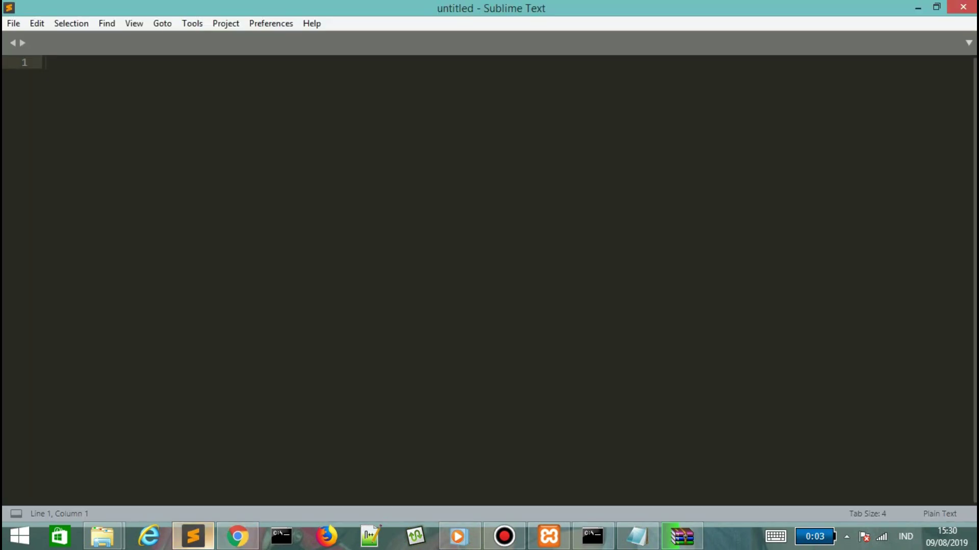
{"action": "left_click", "coordinate": [681, 536]}
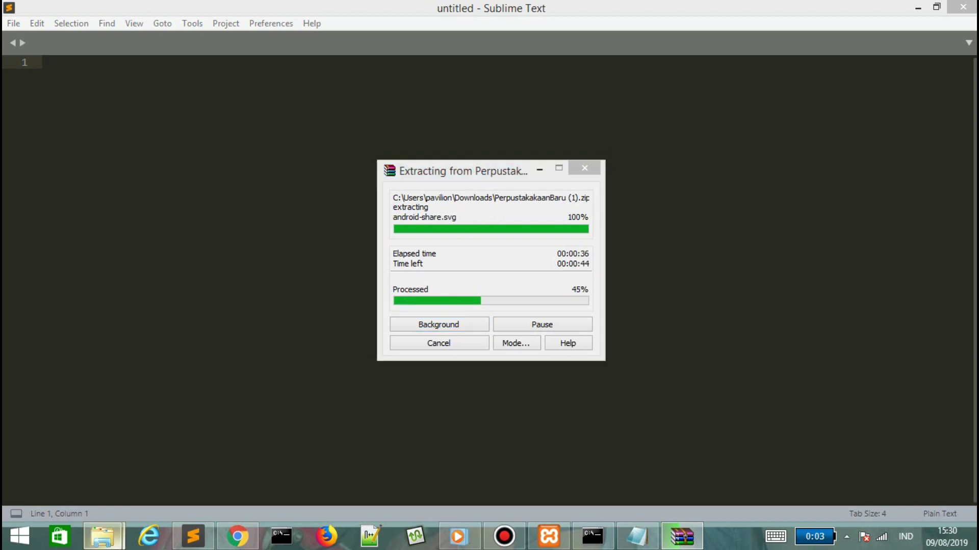
{"action": "left_click", "coordinate": [102, 537]}
{"action": "left_click", "coordinate": [682, 536]}
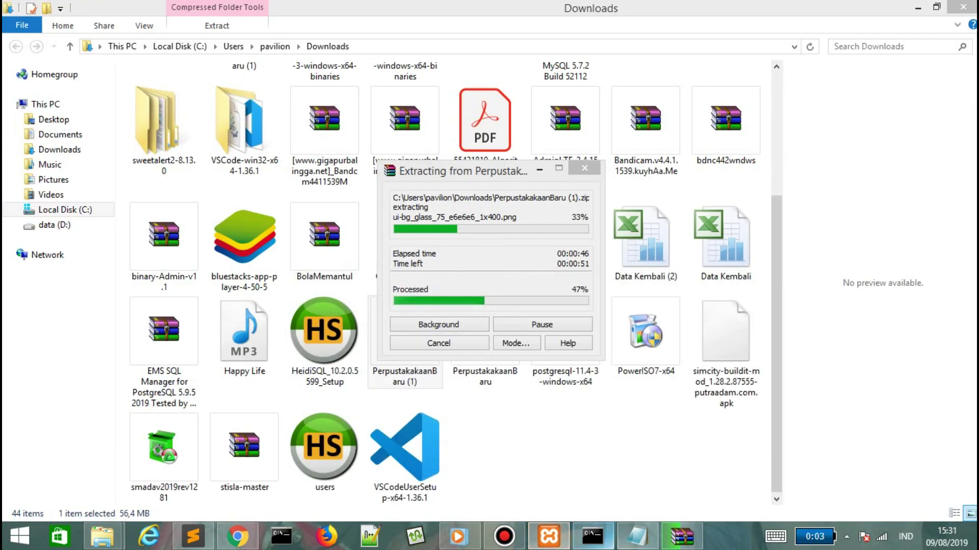
{"action": "left_click", "coordinate": [637, 536]}
Delete the Cara extract section and OOT line from the notes.
{"action": "key", "text": "shift+Home"}
{"action": "key", "text": "shift+Up"}
{"action": "key", "text": "shift+Up"}
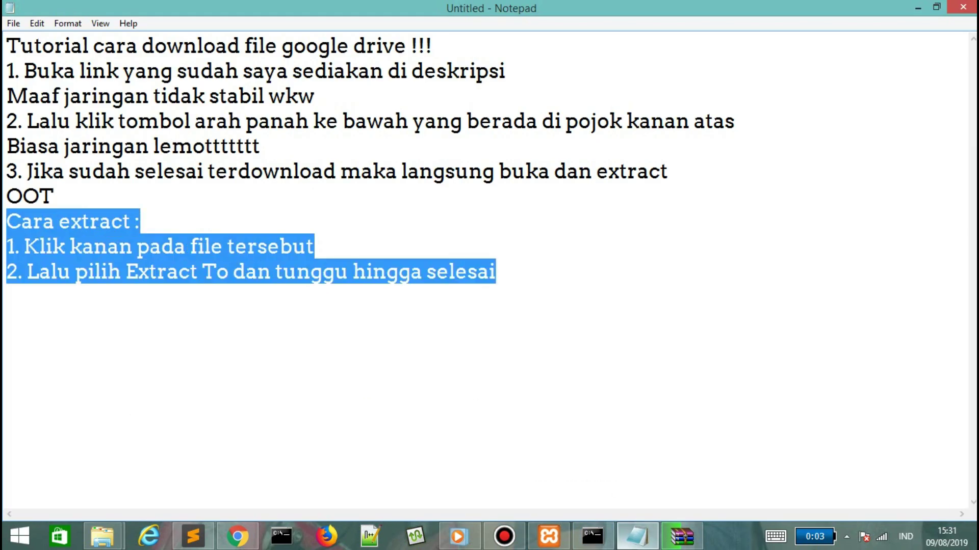
{"action": "key", "text": "shift+Up"}
{"action": "key", "text": "BackSpace"}
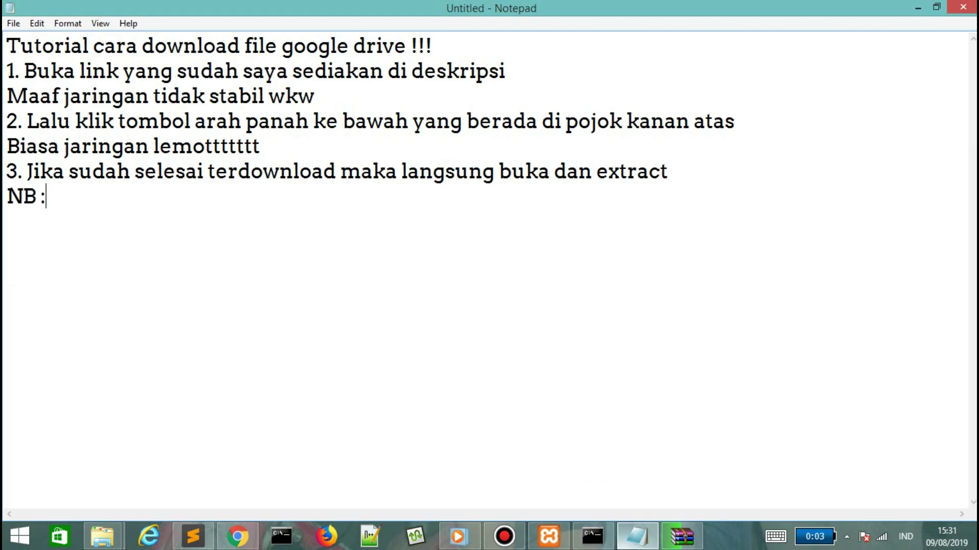
Add the XAMPP Control Panel reminder, the description-link line, and step 4 about Notepad++/Sublime Text.
{"action": "type", "text": "NB : Jangan lup"}
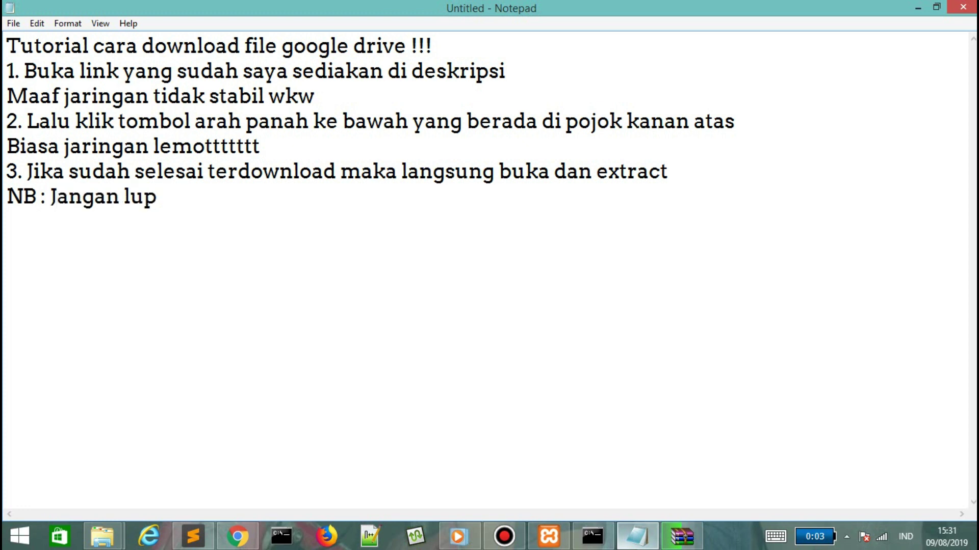
{"action": "type", "text": "daa download aplikasi X"}
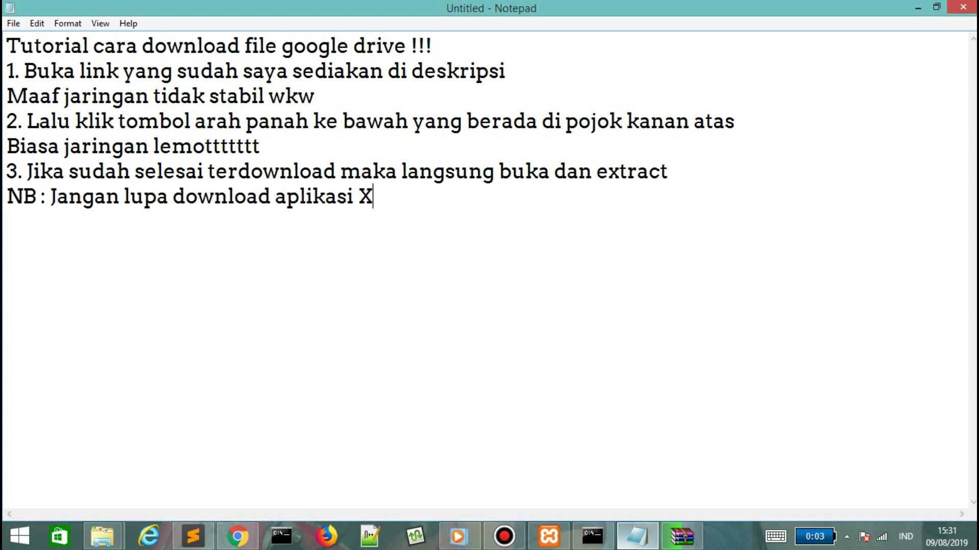
{"action": "type", "text": "AMPP COnt"}
{"action": "key", "text": "BackSpace"}
{"action": "key", "text": "BackSpace"}
{"action": "type", "text": "ont"}
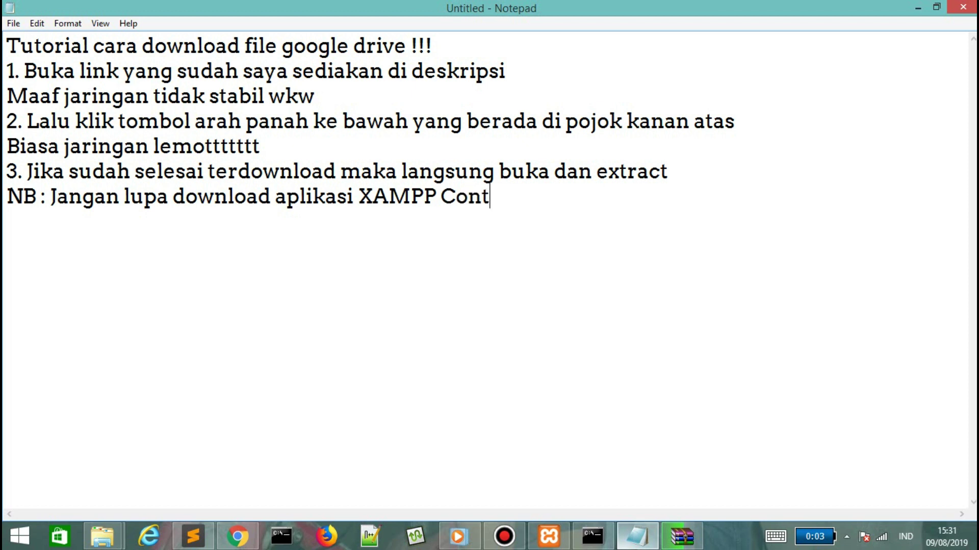
{"action": "type", "text": "rol Panel juga yaa"}
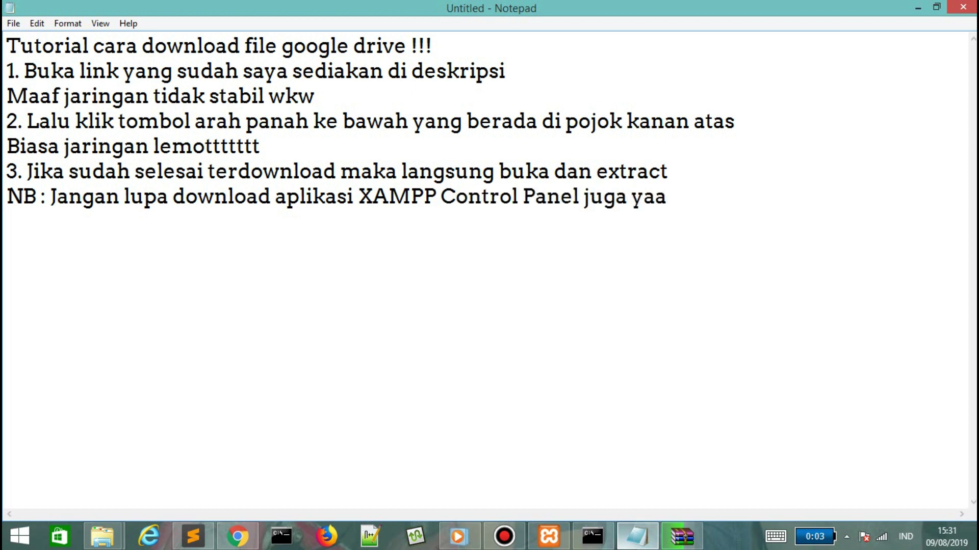
{"action": "type", "text": "Link akan saya taru"}
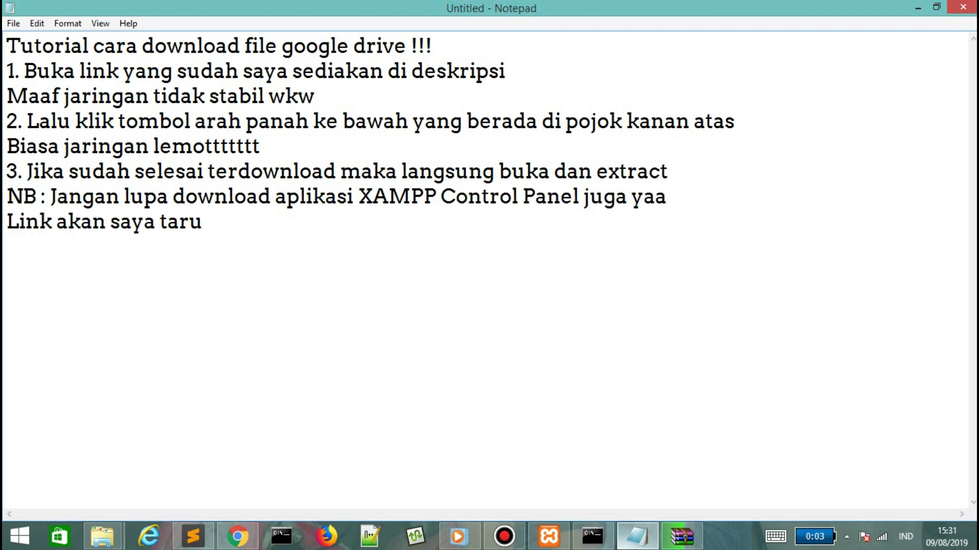
{"action": "type", "text": "h di deskripsi semu"}
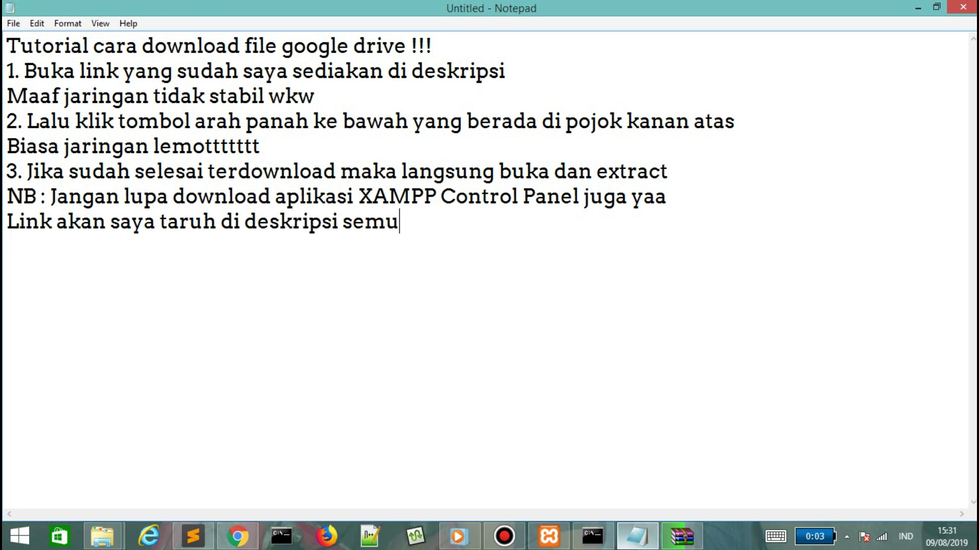
{"action": "type", "text": "nyaaaaa"}
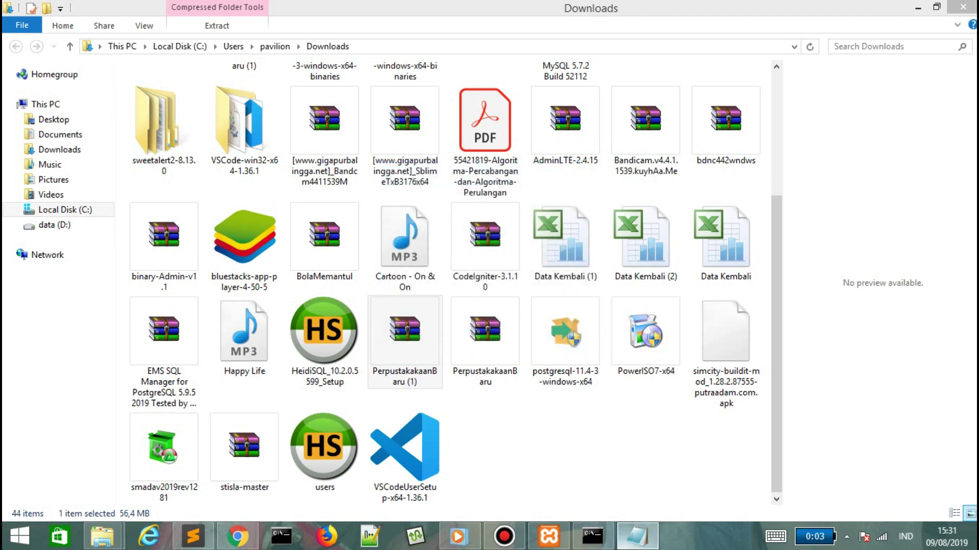
{"action": "key", "text": "alt+Tab"}
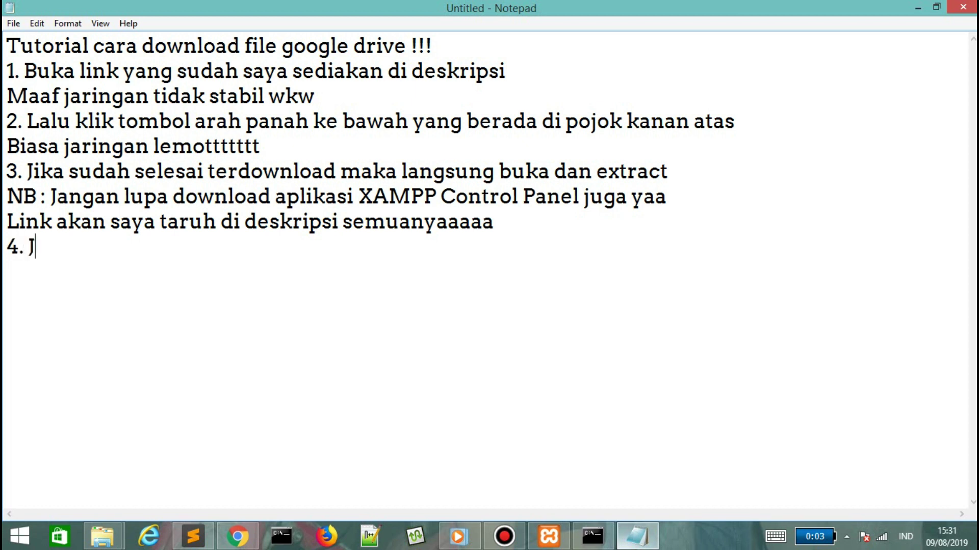
{"action": "type", "text": "ika sudah selesai buka dengan Notepad++ a"}
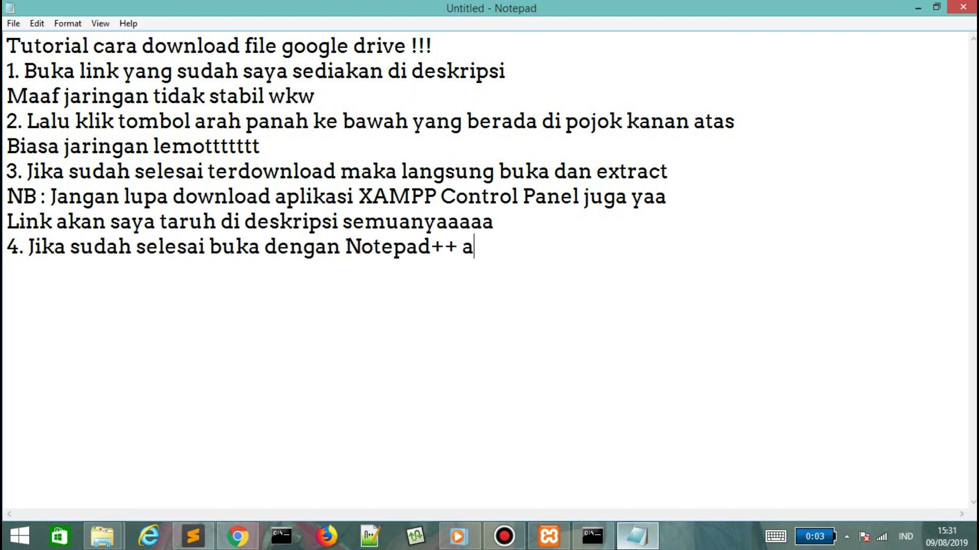
{"action": "type", "text": "tau sublime text"}
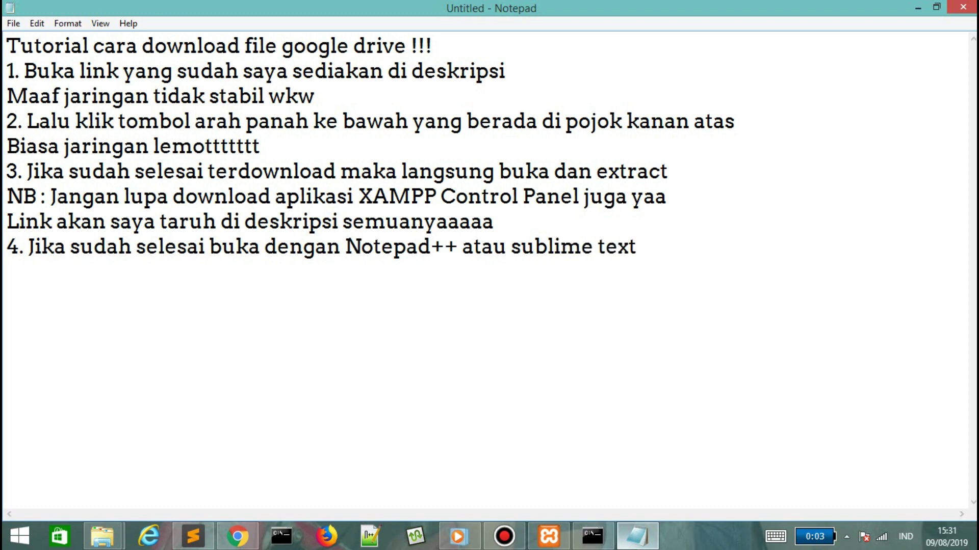
{"action": "key", "text": "alt+Tab"}
Open PerpustakakaanBaru (1) and drag its inner PerpustakakaanBaru folder into Sublime Text.
{"action": "left_click", "coordinate": [936, 7]}
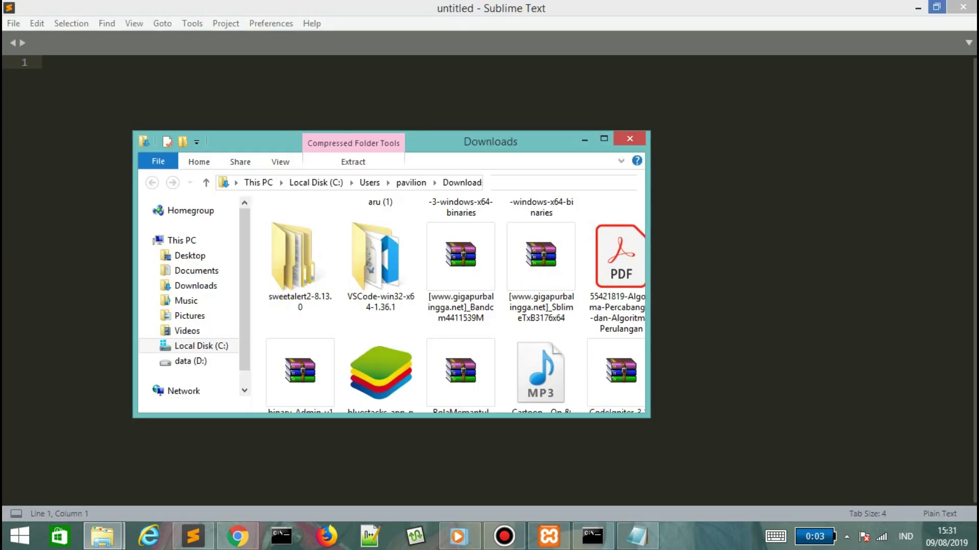
{"action": "scroll", "coordinate": [293, 334], "scroll_direction": "up", "scroll_amount": 10}
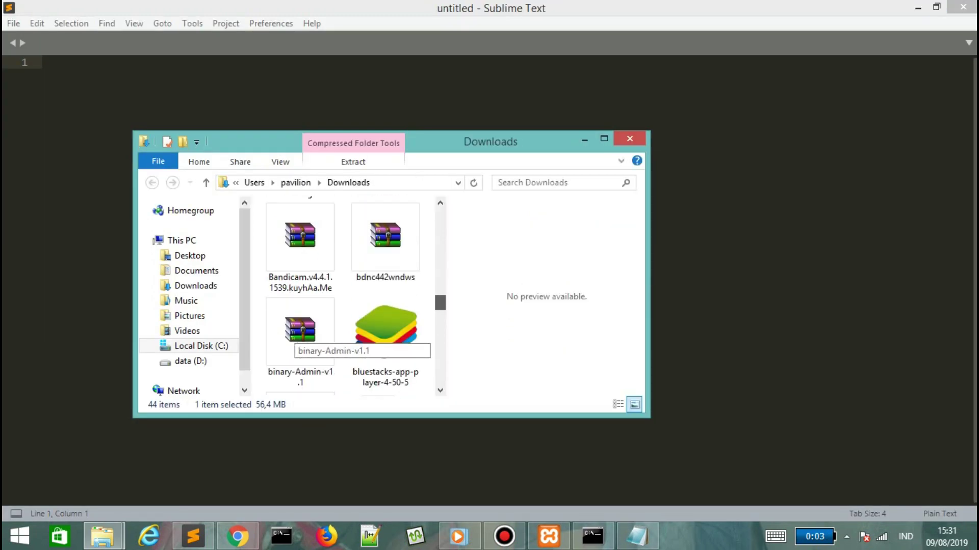
{"action": "scroll", "coordinate": [296, 339], "scroll_direction": "up", "scroll_amount": 6}
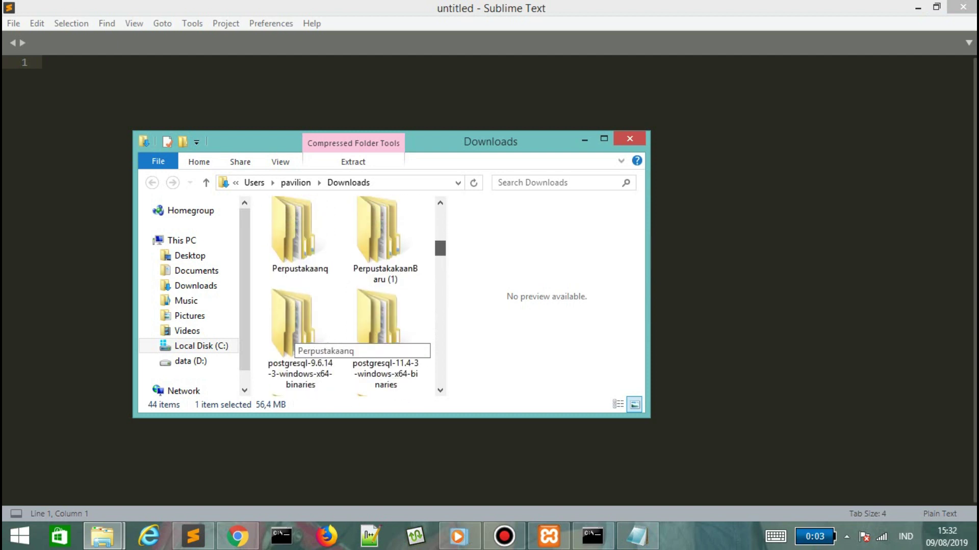
{"action": "double_click", "coordinate": [382, 266]}
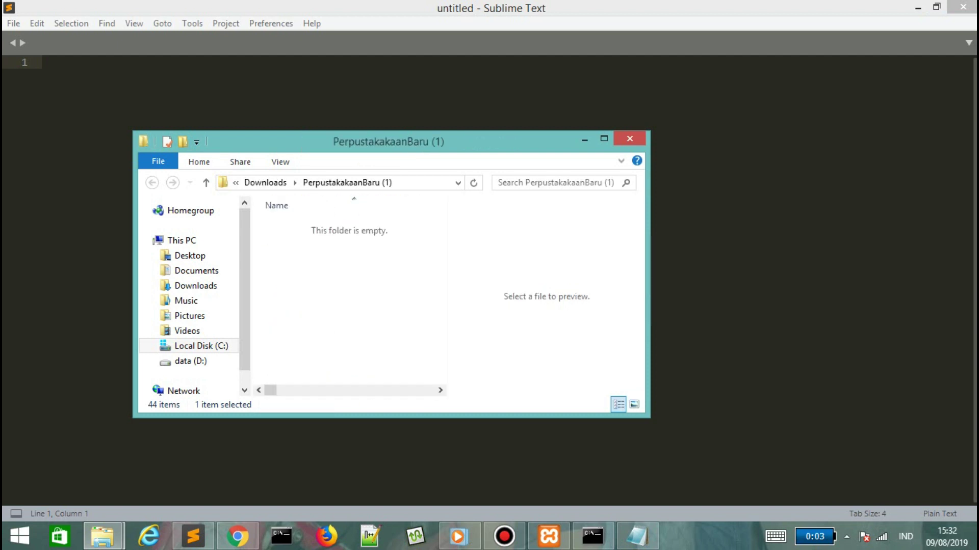
{"action": "left_click_drag", "start_coordinate": [316, 226], "coordinate": [173, 115]}
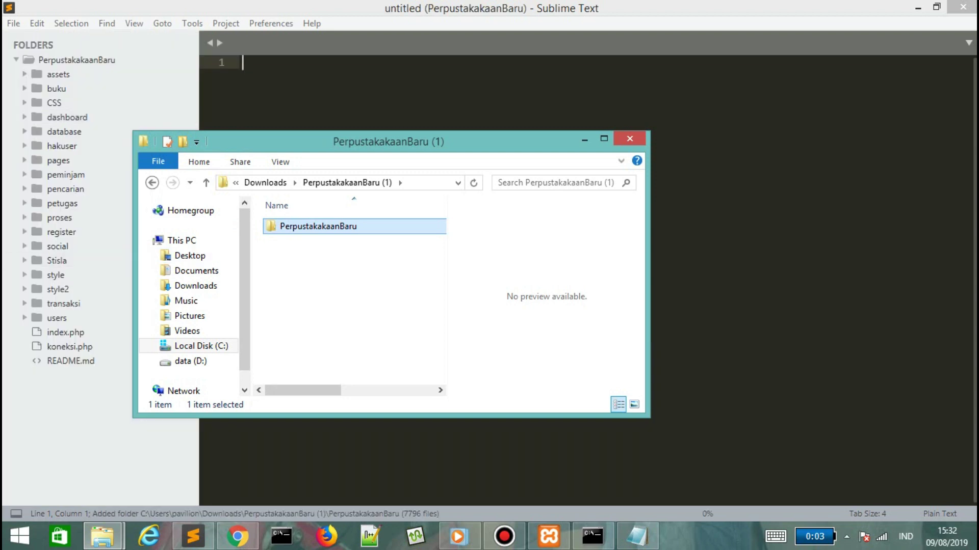
{"action": "right_click", "coordinate": [314, 227]}
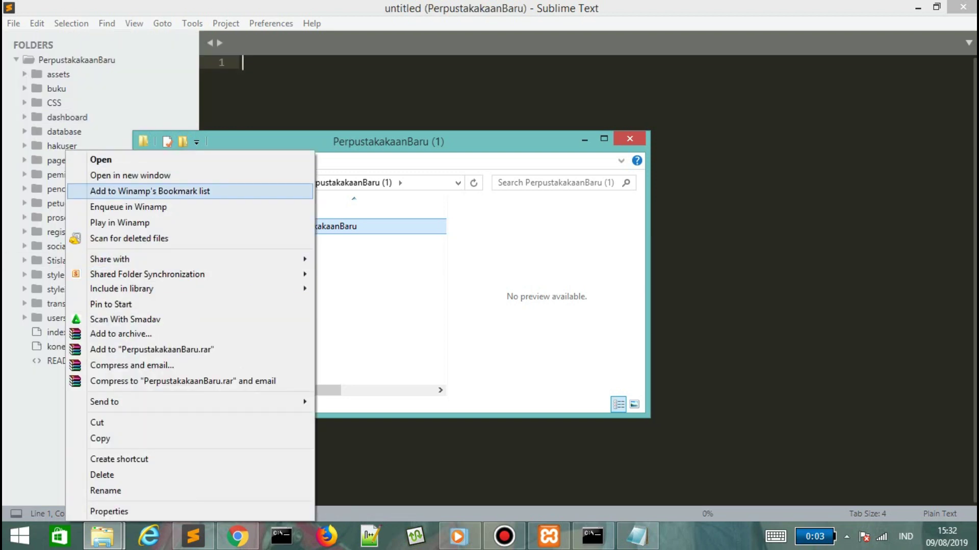
{"action": "mouse_move", "coordinate": [204, 288]}
{"action": "key", "text": "Escape"}
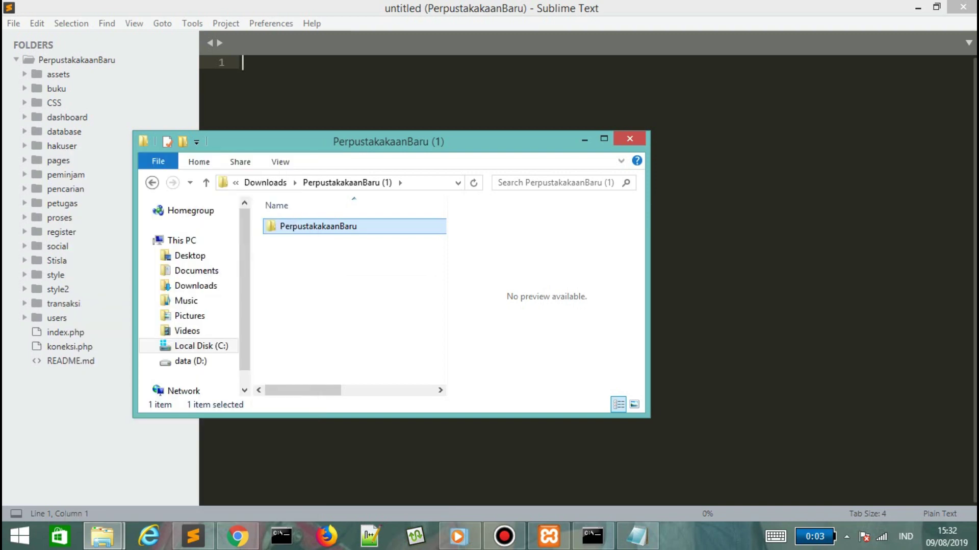
{"action": "key", "text": "F2"}
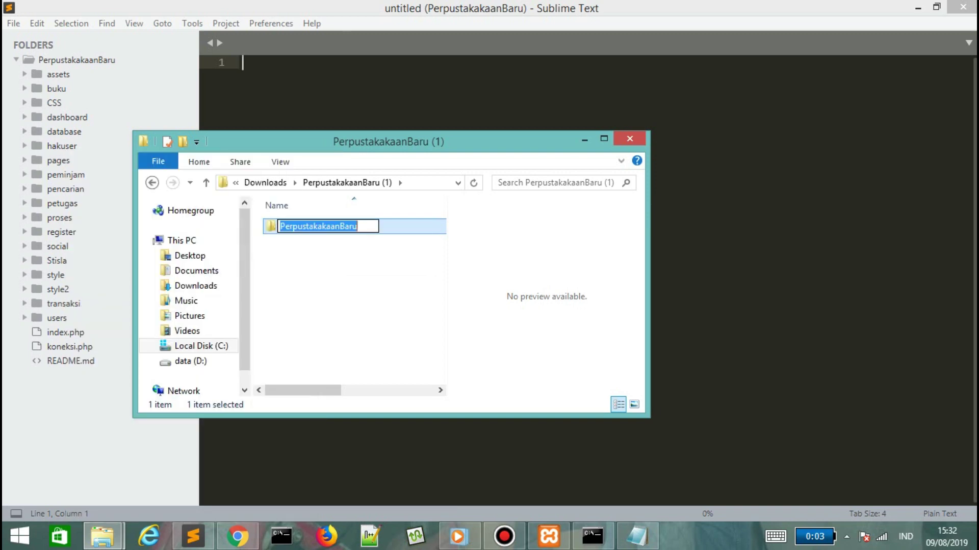
{"action": "key", "text": "Return"}
{"action": "key", "text": "Return"}
{"action": "key", "text": "alt+Tab"}
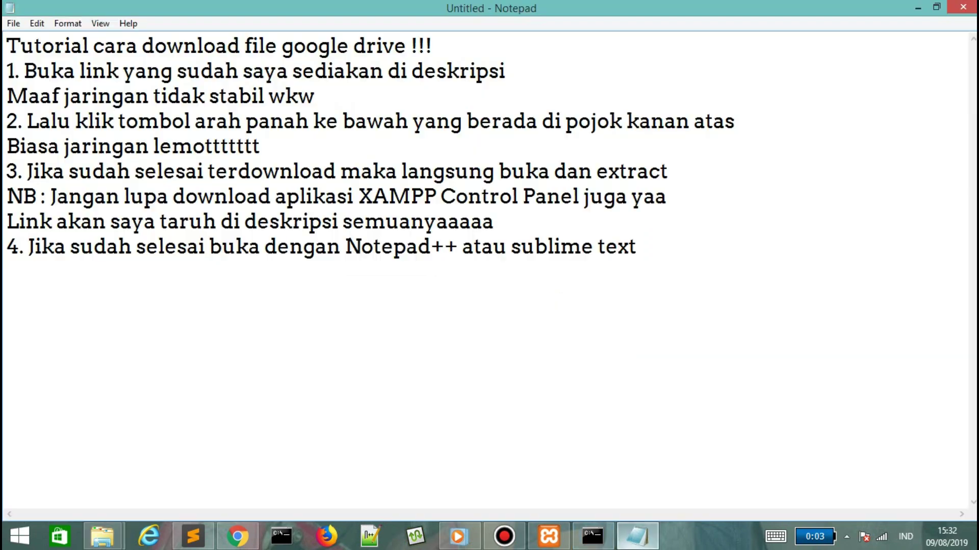
Write step 5: 'Bisa kalian drag langsung ke Sublime Text'.
{"action": "type", "text": "isa kalian d"}
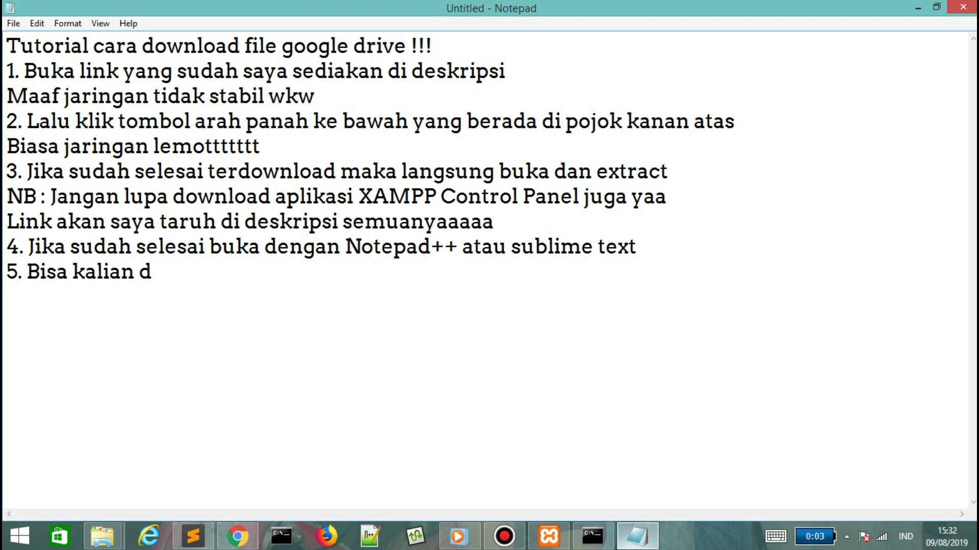
{"action": "type", "text": "rag langsung ke Sub"}
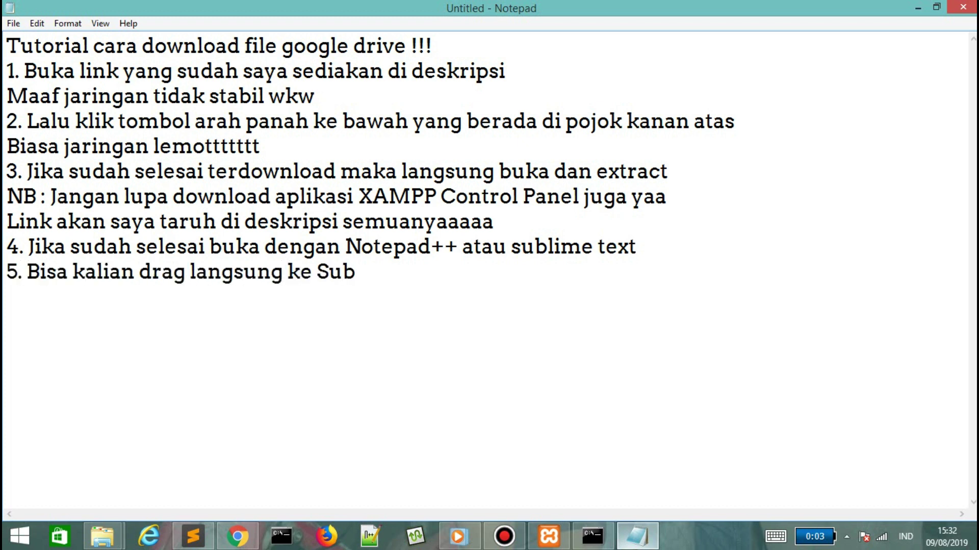
{"action": "type", "text": "ml"}
{"action": "key", "text": "BackSpace"}
{"action": "key", "text": "BackSpace"}
{"action": "type", "text": "lime Text"}
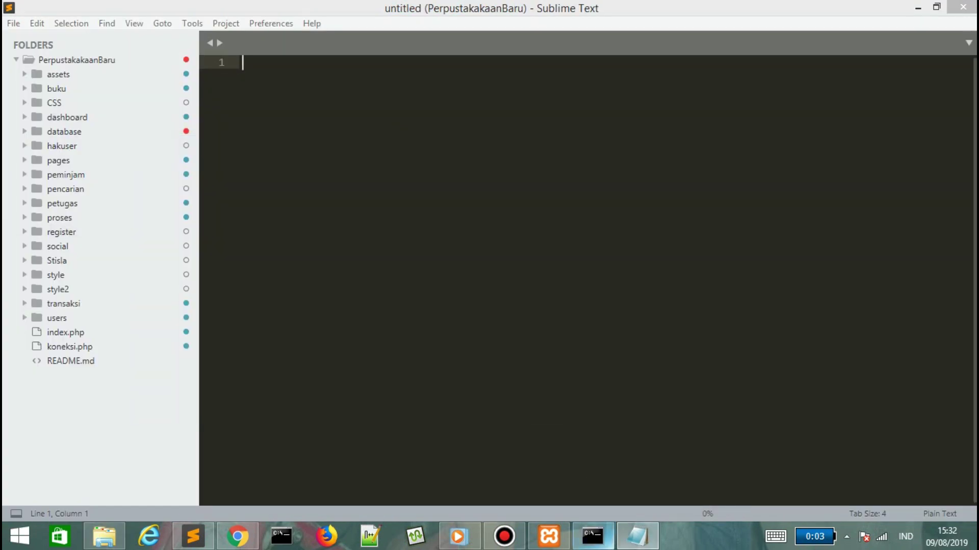
Write step 6: open Xampp Control Panel and activate Apache and MySQL.
{"action": "left_click", "coordinate": [637, 536]}
{"action": "type", "text": "ka sudah"}
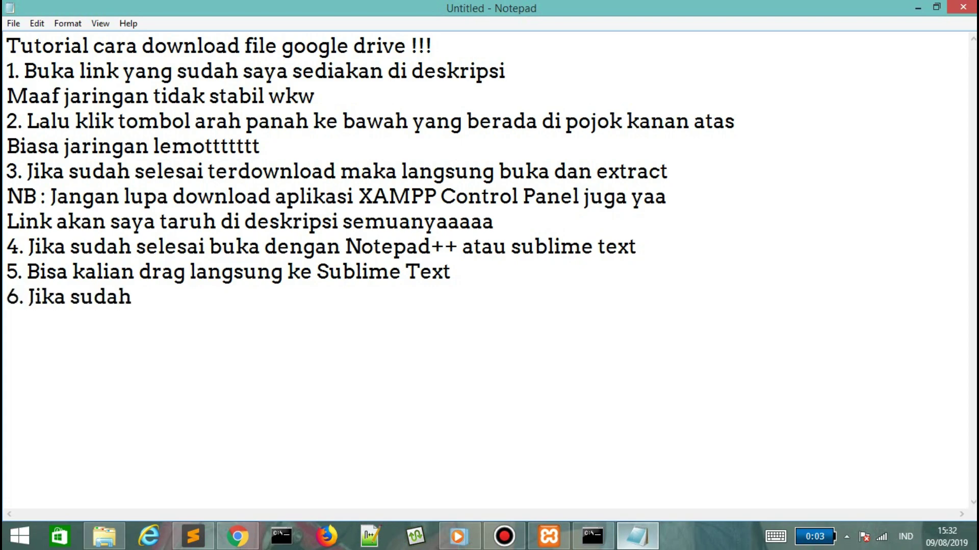
{"action": "type", "text": " seselesai buka aplikasi Xa"}
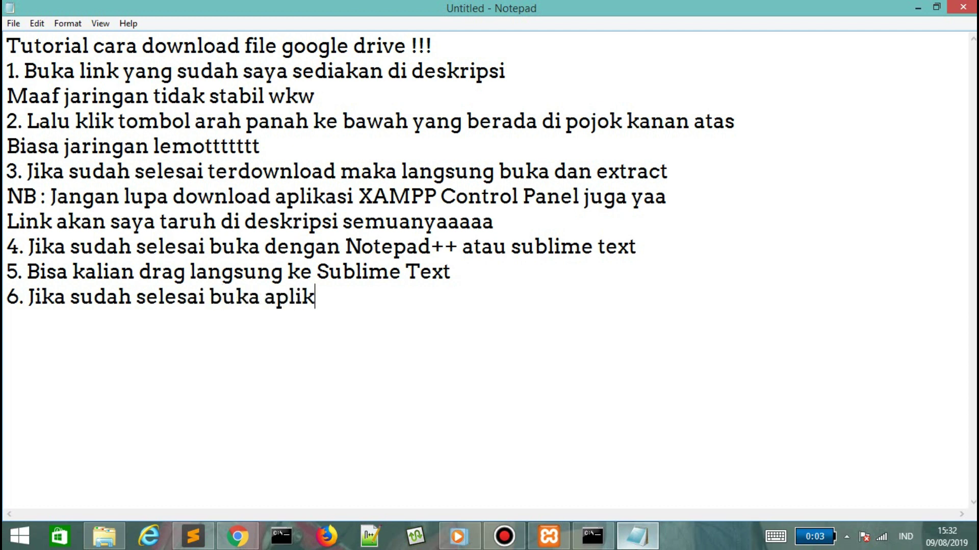
{"action": "type", "text": "mpp X"}
{"action": "key", "text": "BackSpace"}
{"action": "type", "text": "Cont"}
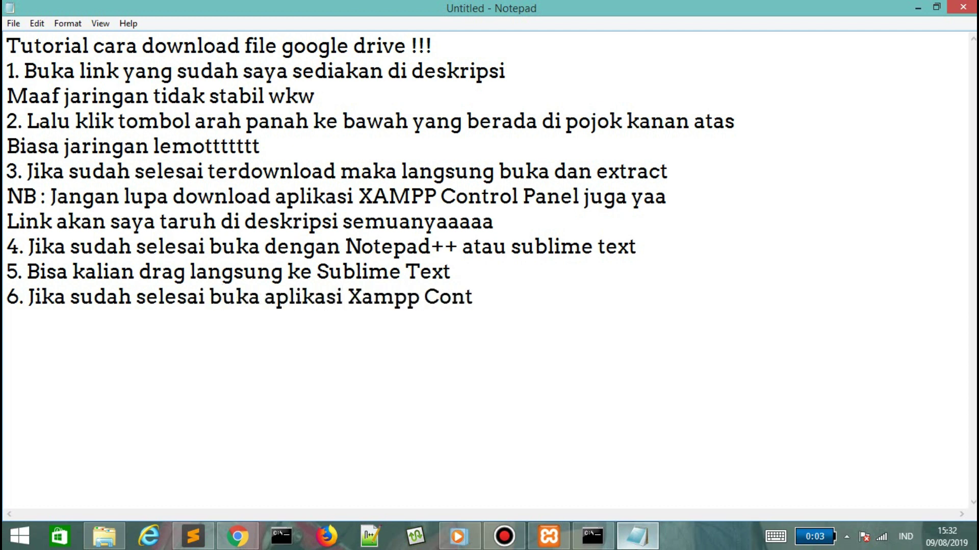
{"action": "type", "text": "rol Panel dan aktifka"}
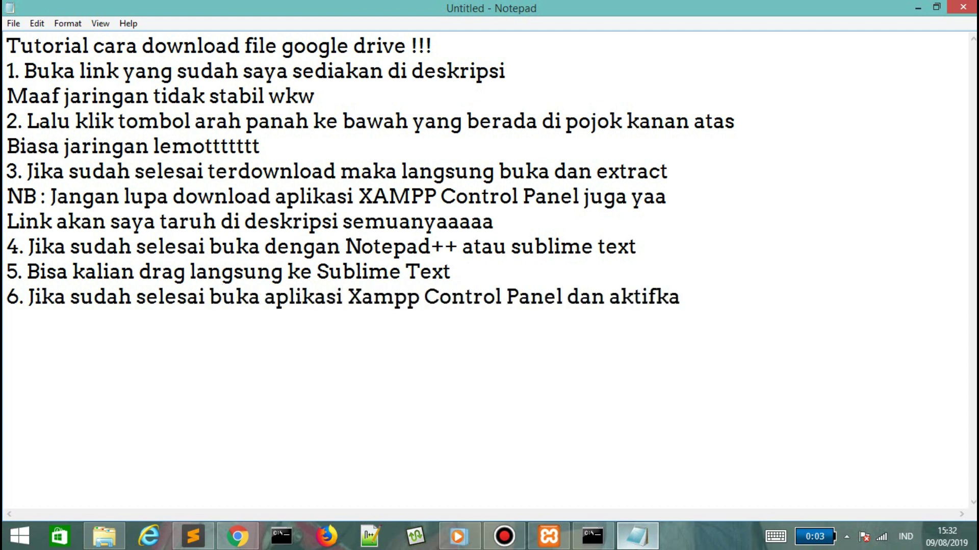
{"action": "type", "text": "n apa"}
{"action": "key", "text": "BackSpace"}
{"action": "key", "text": "BackSpace"}
{"action": "key", "text": "BackSpace"}
{"action": "type", "text": "Apache d"}
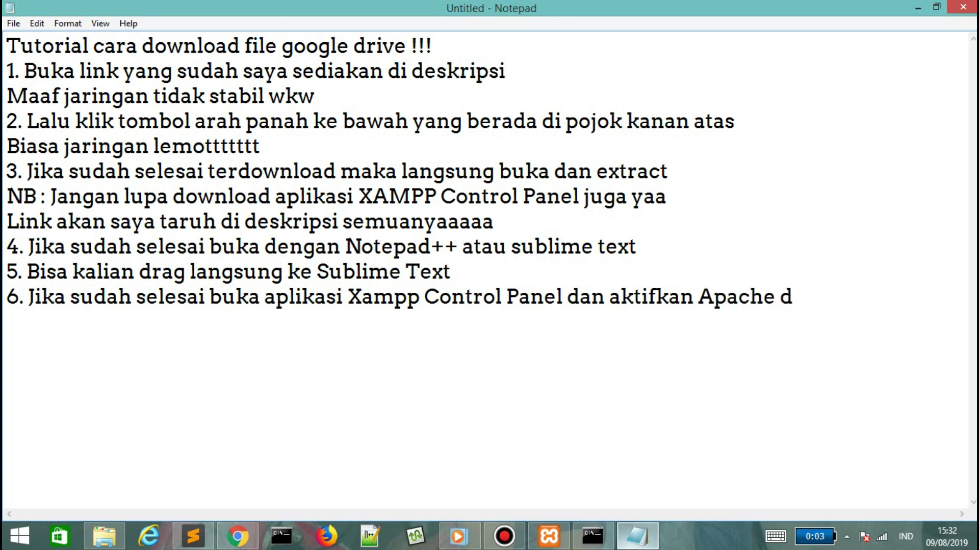